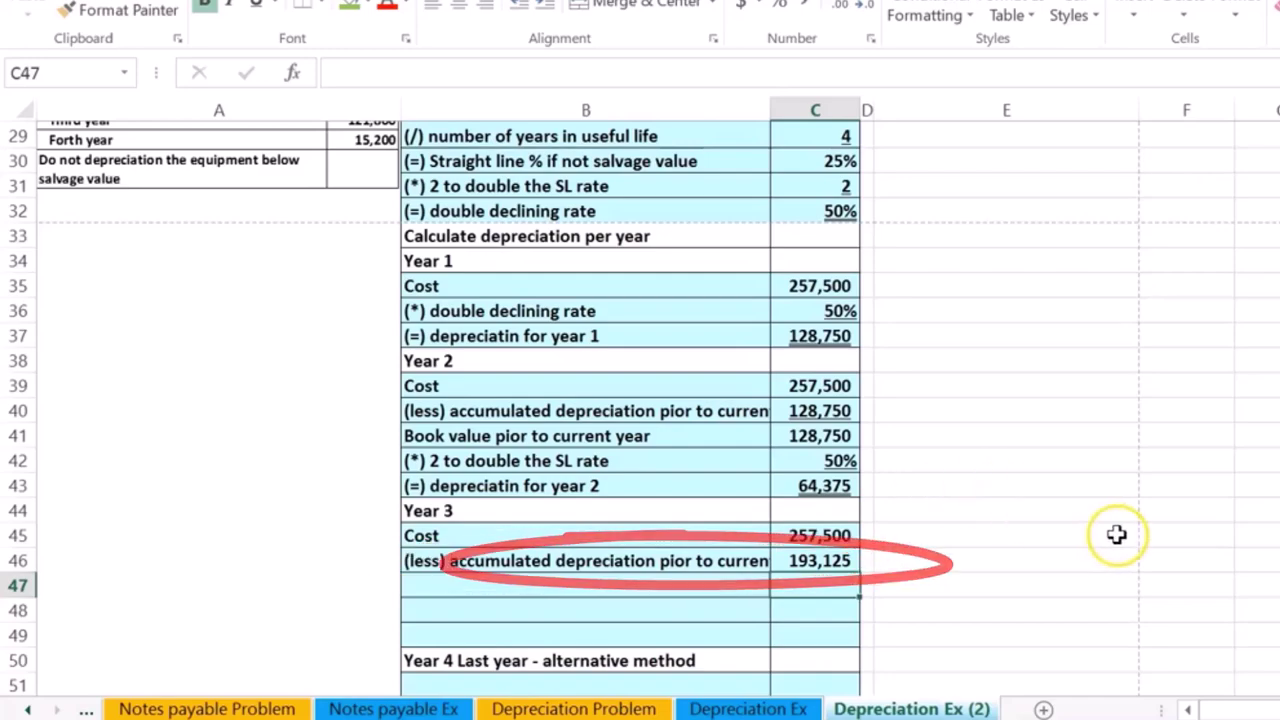
Step: Add the year 3 row "Book value pior to current year" in row 47, calculated in C47 as =C45-C46
scroll(1113, 535, up, 6)
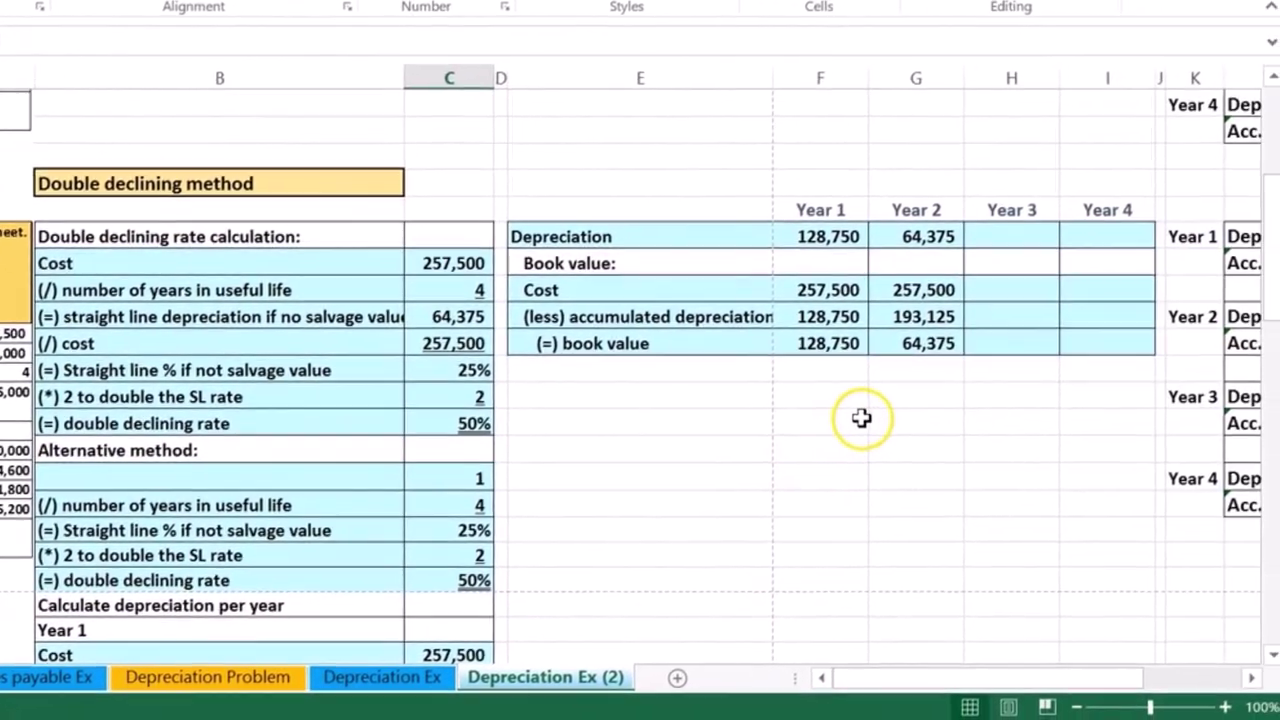
click(924, 315)
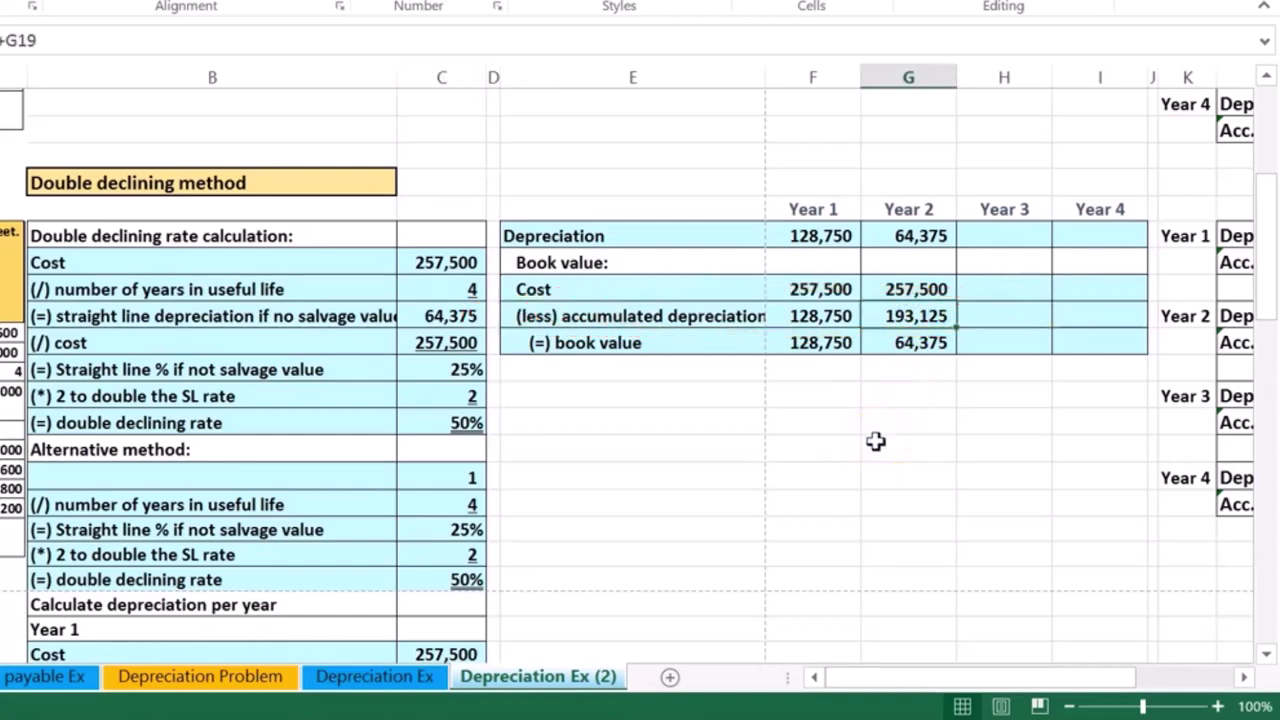
scroll(875, 441, down, 5)
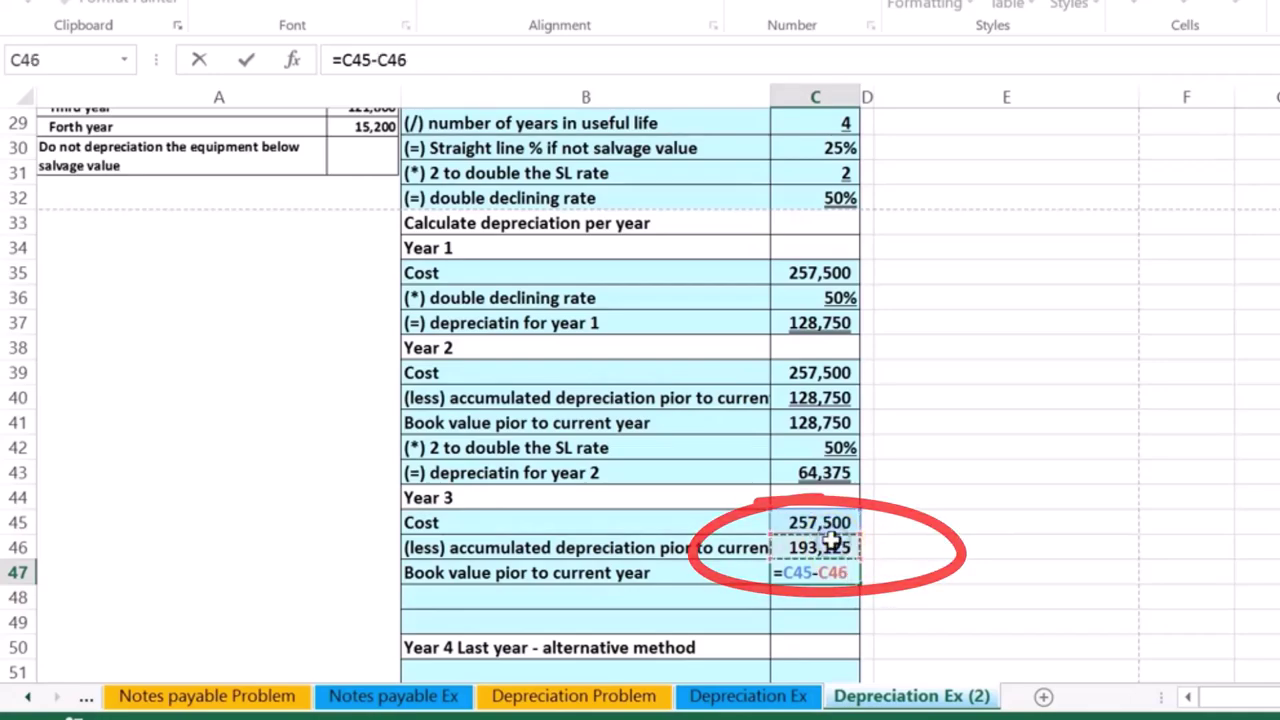
scroll(832, 541, up, 4)
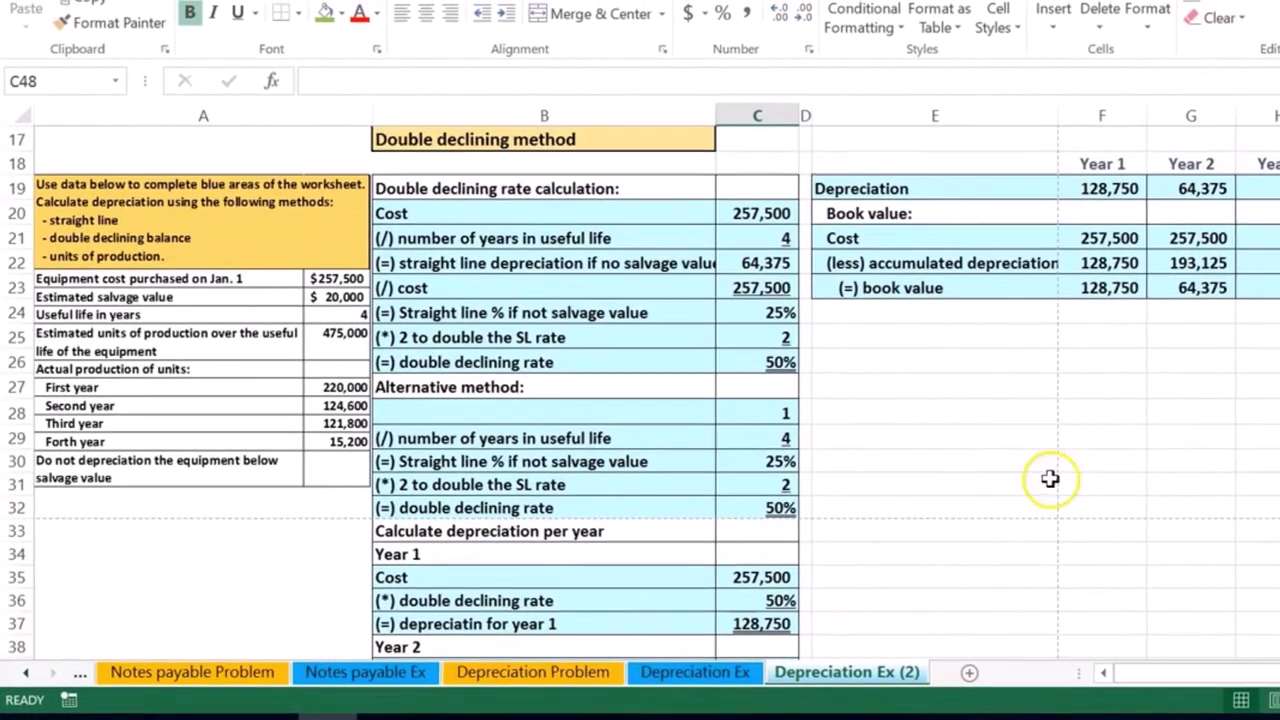
Step: Label row 48 "(*) double declining rate" and link C48 to the year 2 rate in C42
scroll(1122, 482, down, 5)
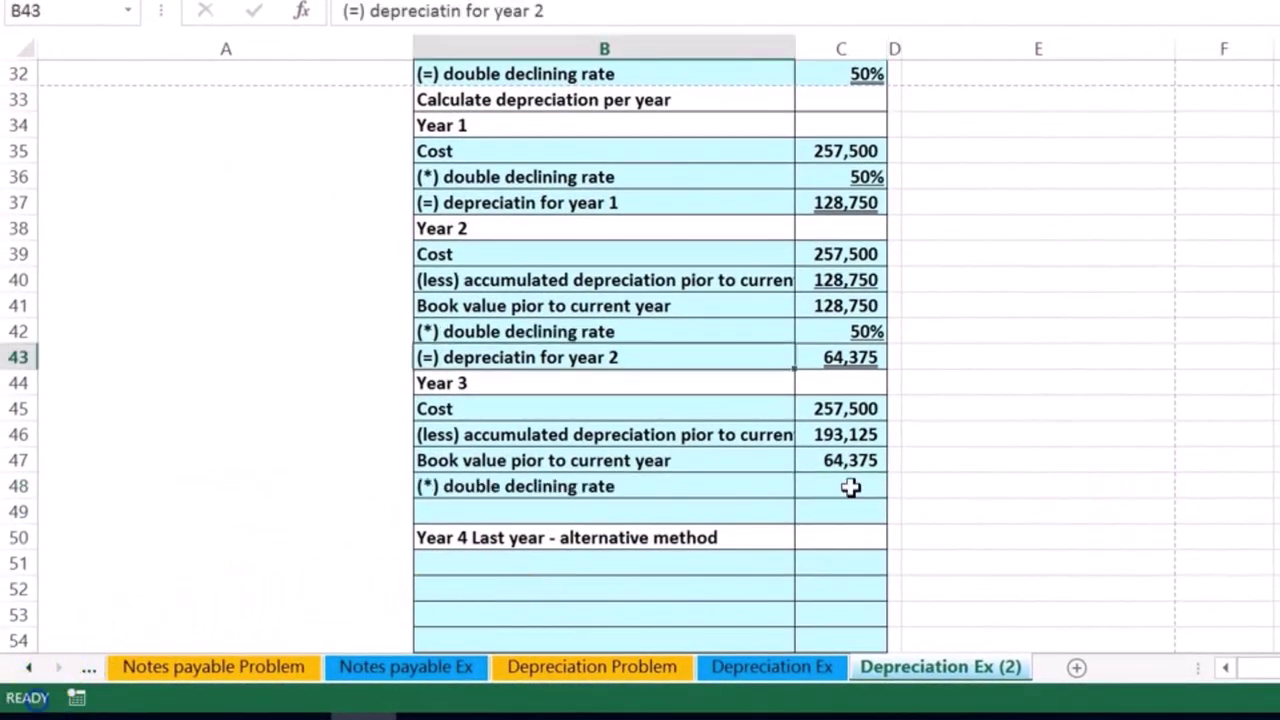
click(849, 486)
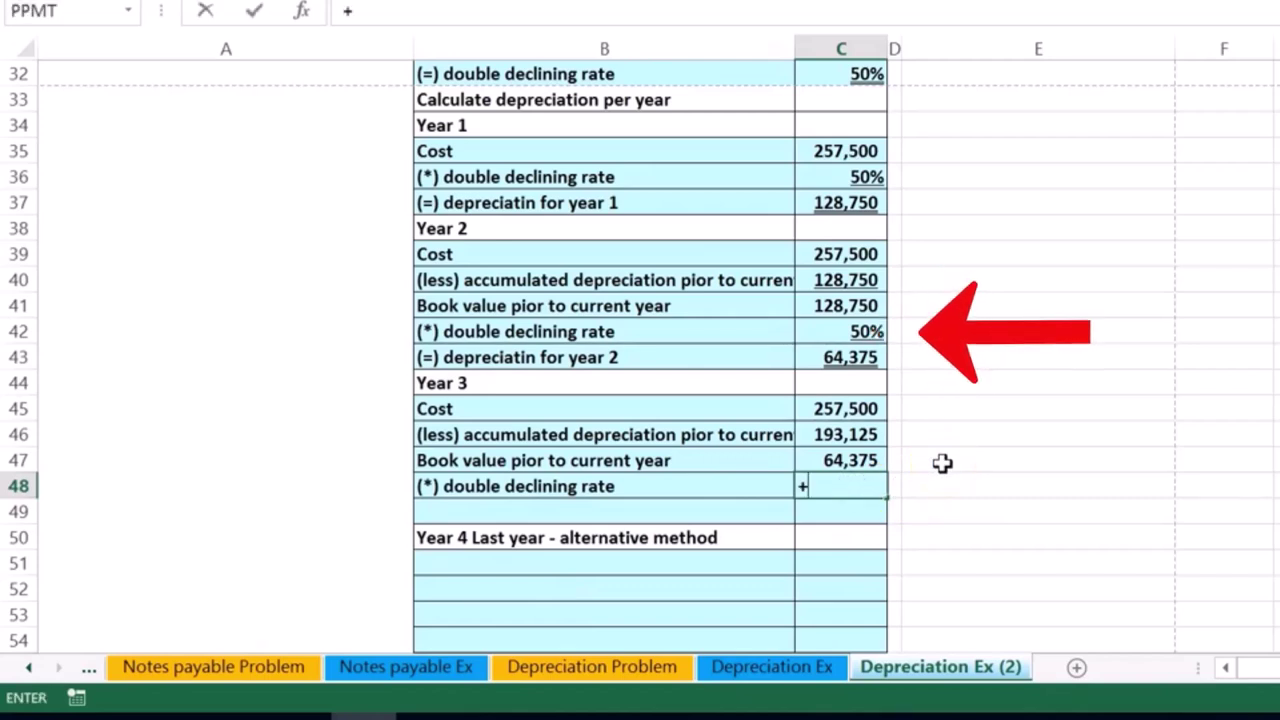
text(+)
key(Up)
key(Up)
key(Up)
key(Up)
key(Up)
key(Up)
key(Up)
key(Down)
key(Return)
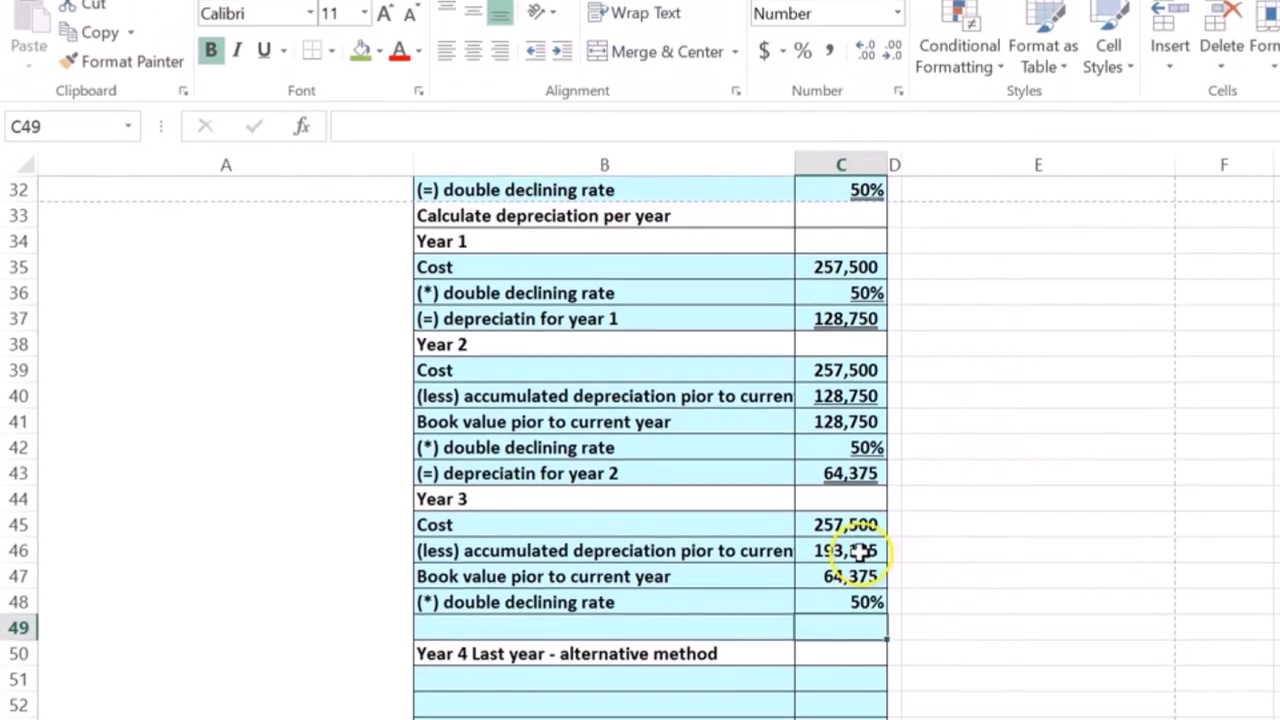
Step: Underline the year 3 accumulated depreciation in C46 and the double declining rate in C48
click(866, 438)
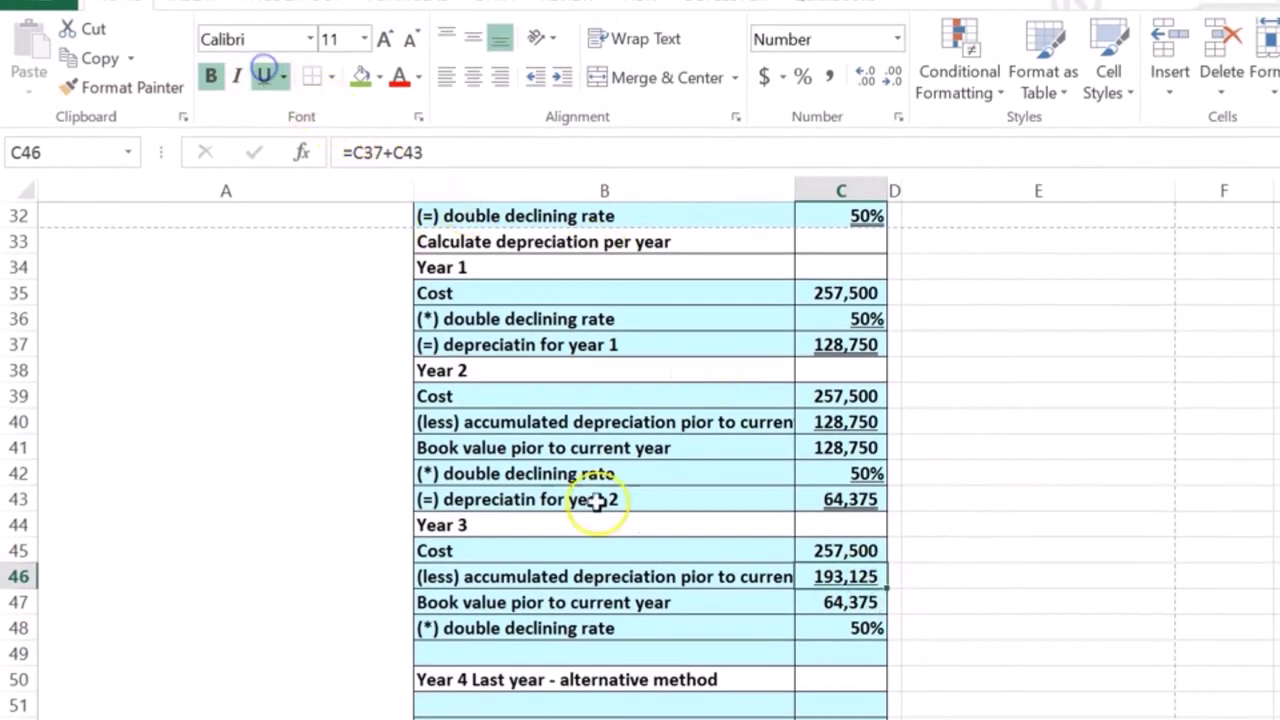
click(808, 622)
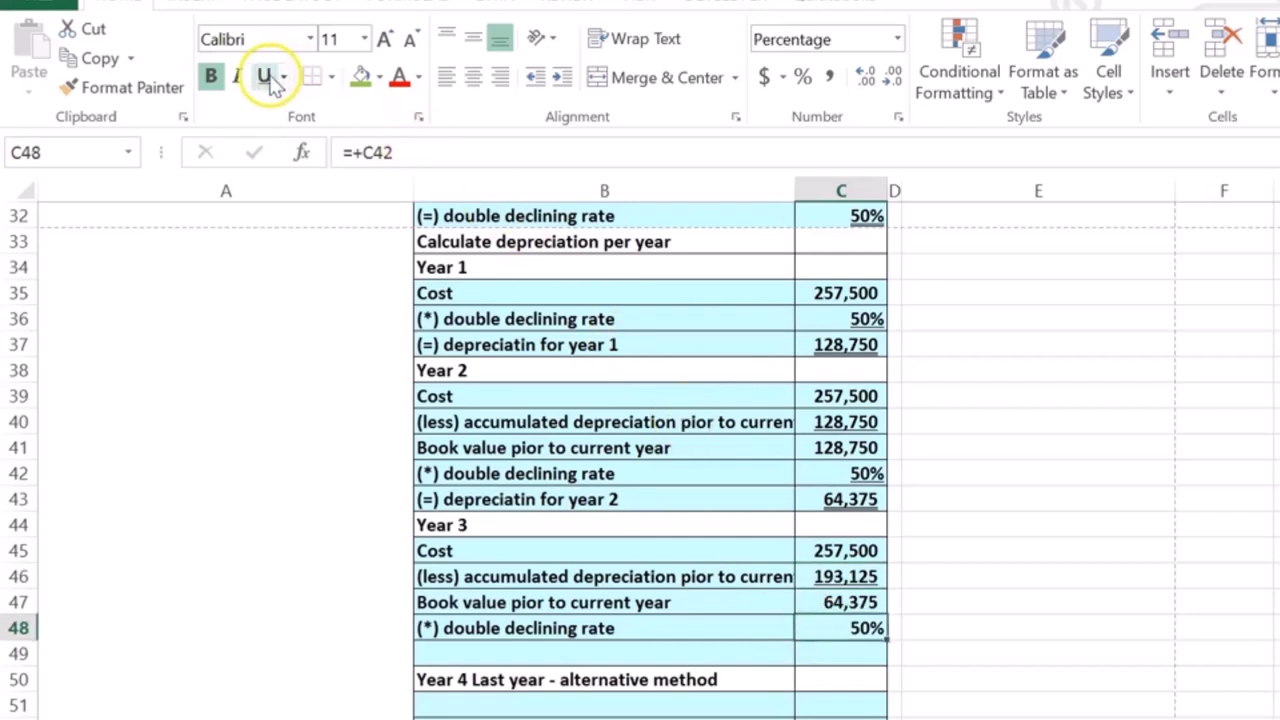
click(854, 601)
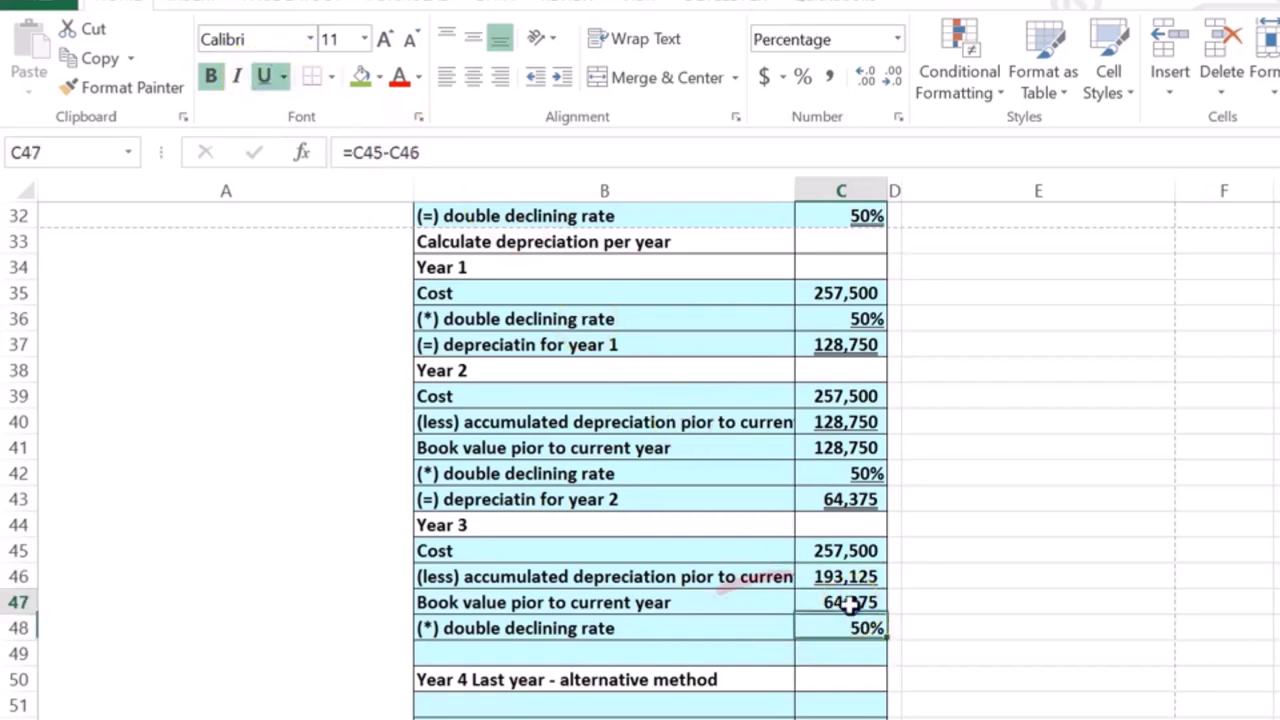
click(846, 624)
Step: Label row 49 "(=) depreciatin for year 3" and calculate C49 as the book value in C47 times the rate in C48
click(511, 658)
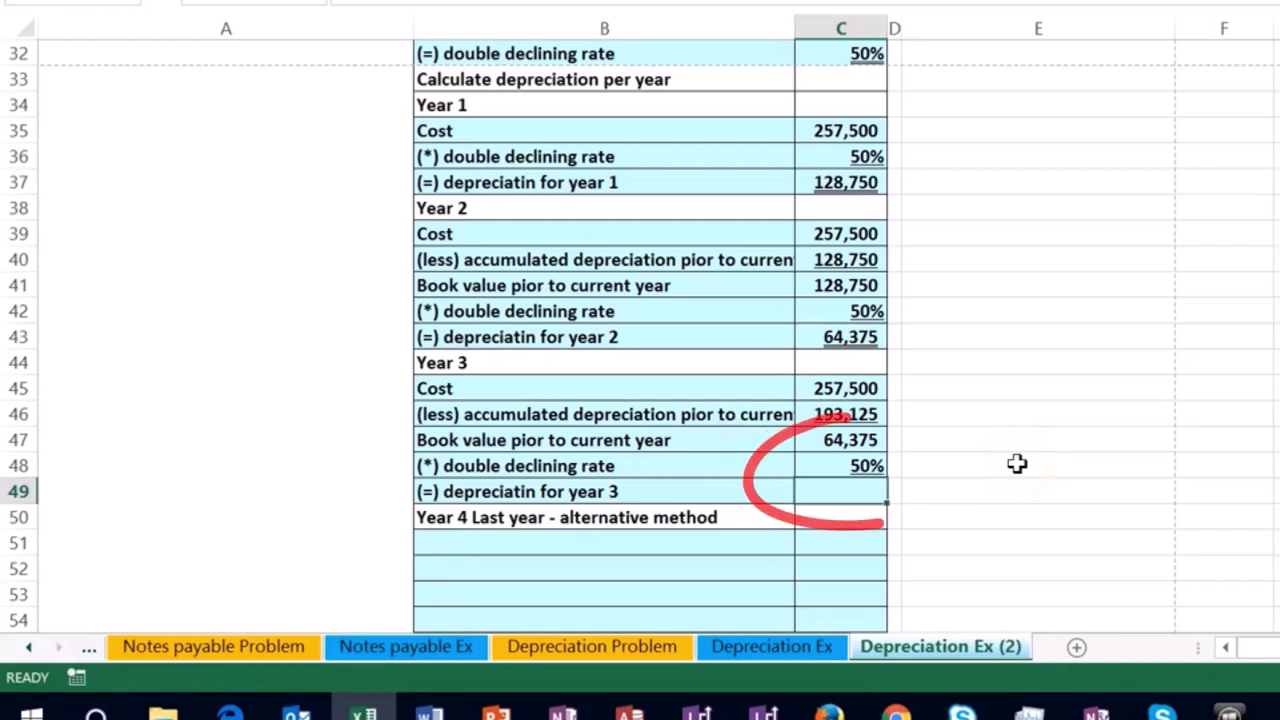
text(=)
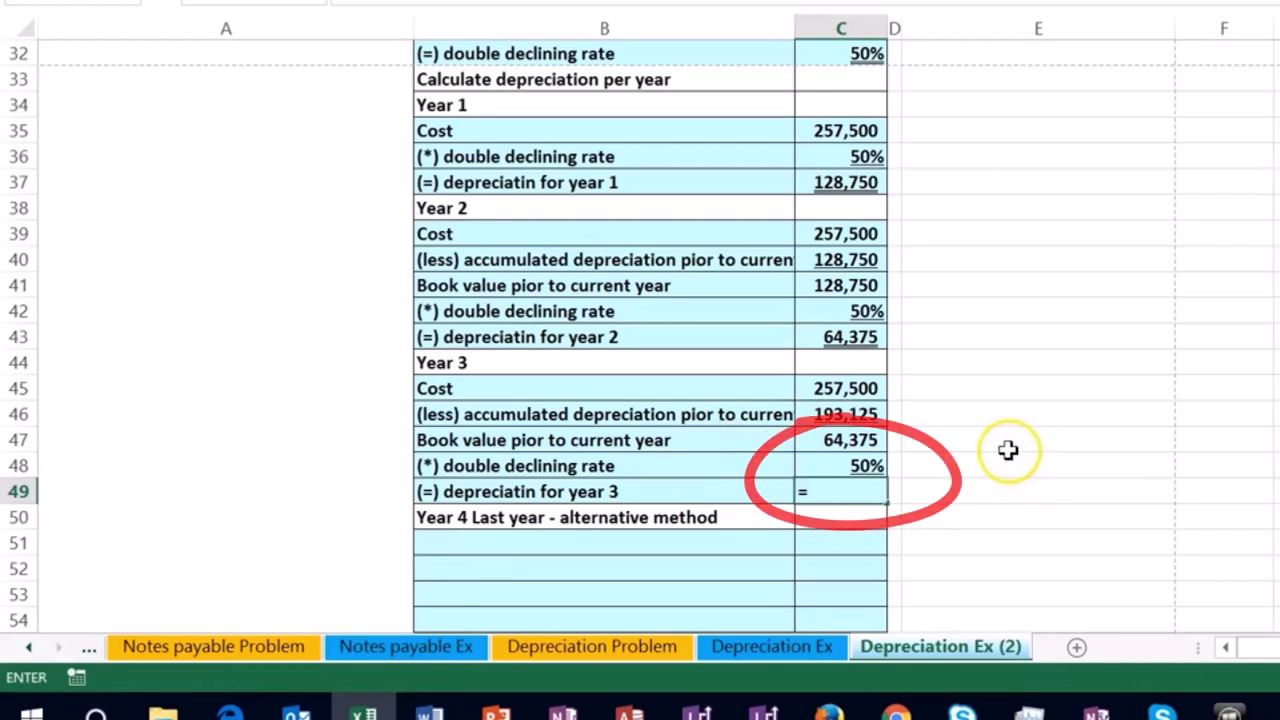
click(865, 440)
text(*)
click(866, 466)
key(Return)
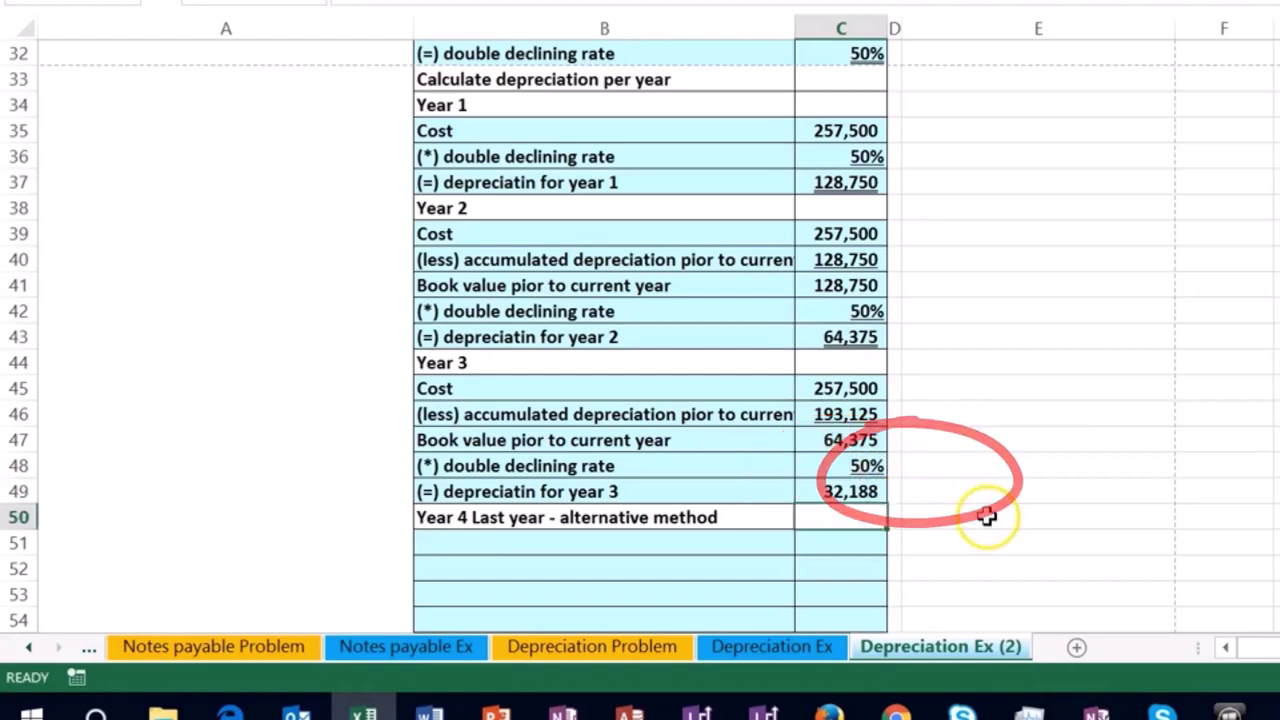
Step: Link the Year 3 depreciation in H19 of the summary table to the year 3 depreciation in C49
scroll(1211, 466, up, 5)
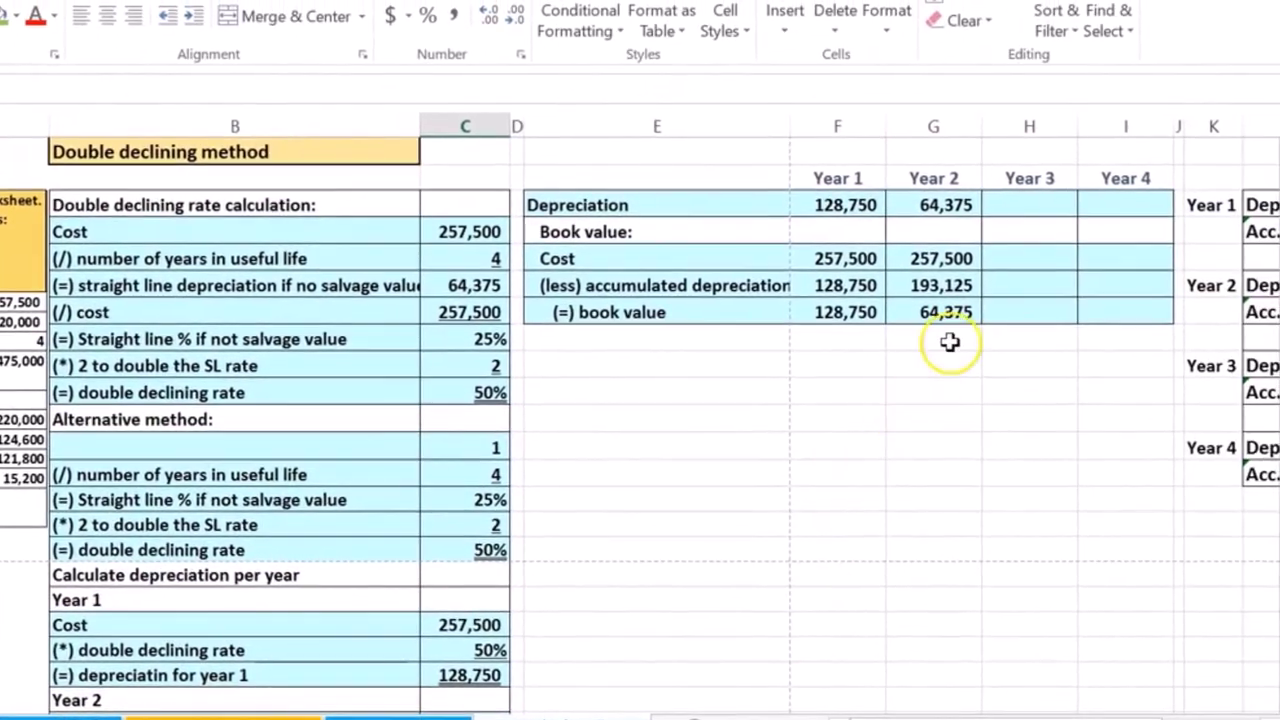
click(1105, 185)
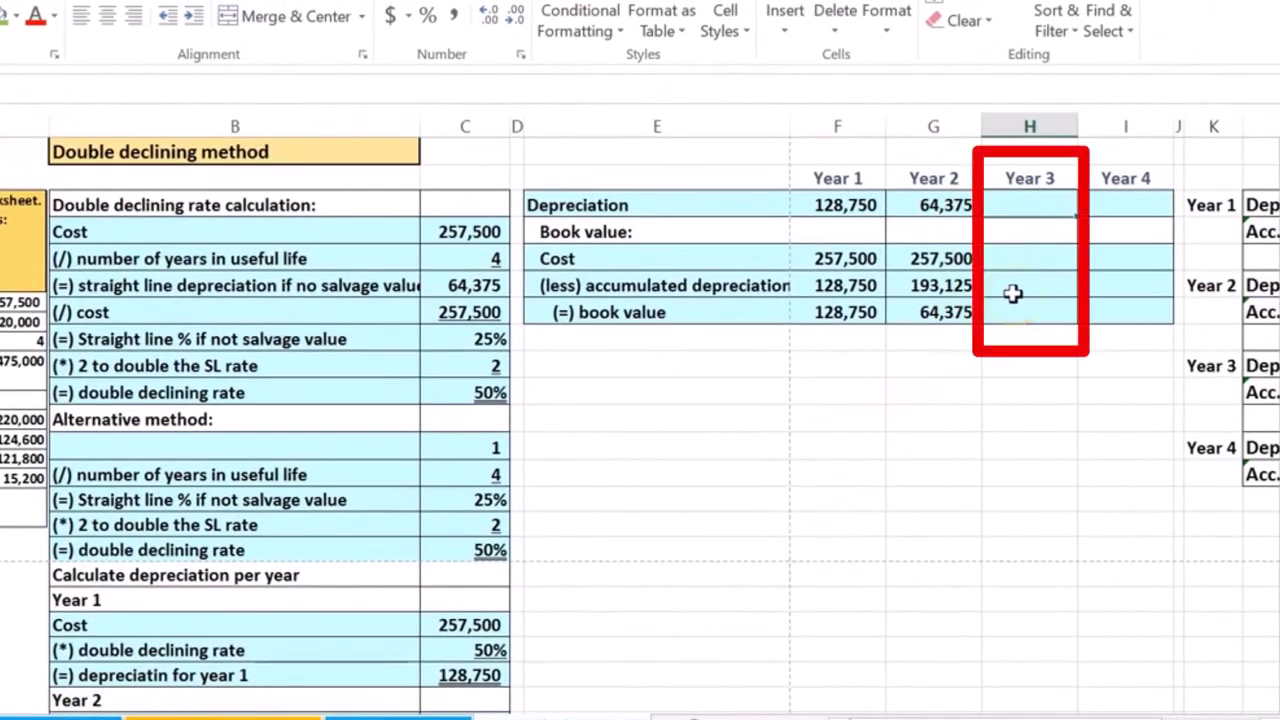
text(=)
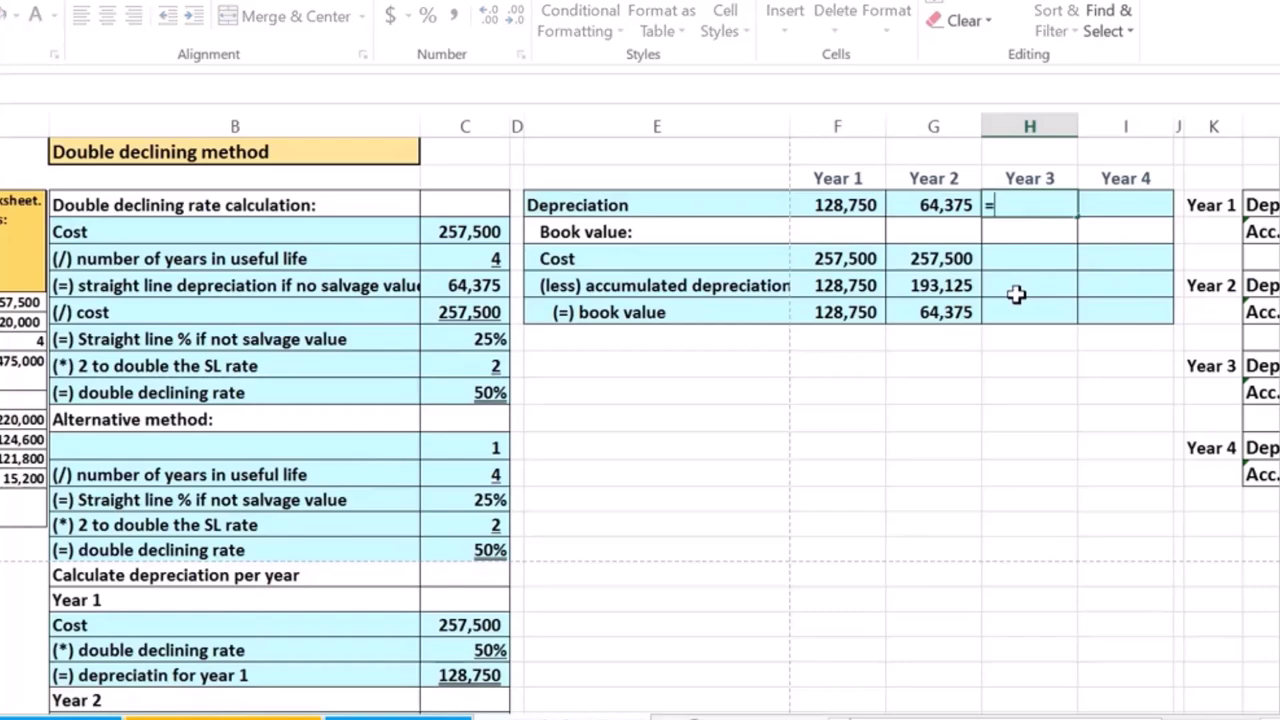
scroll(749, 506, down, 4)
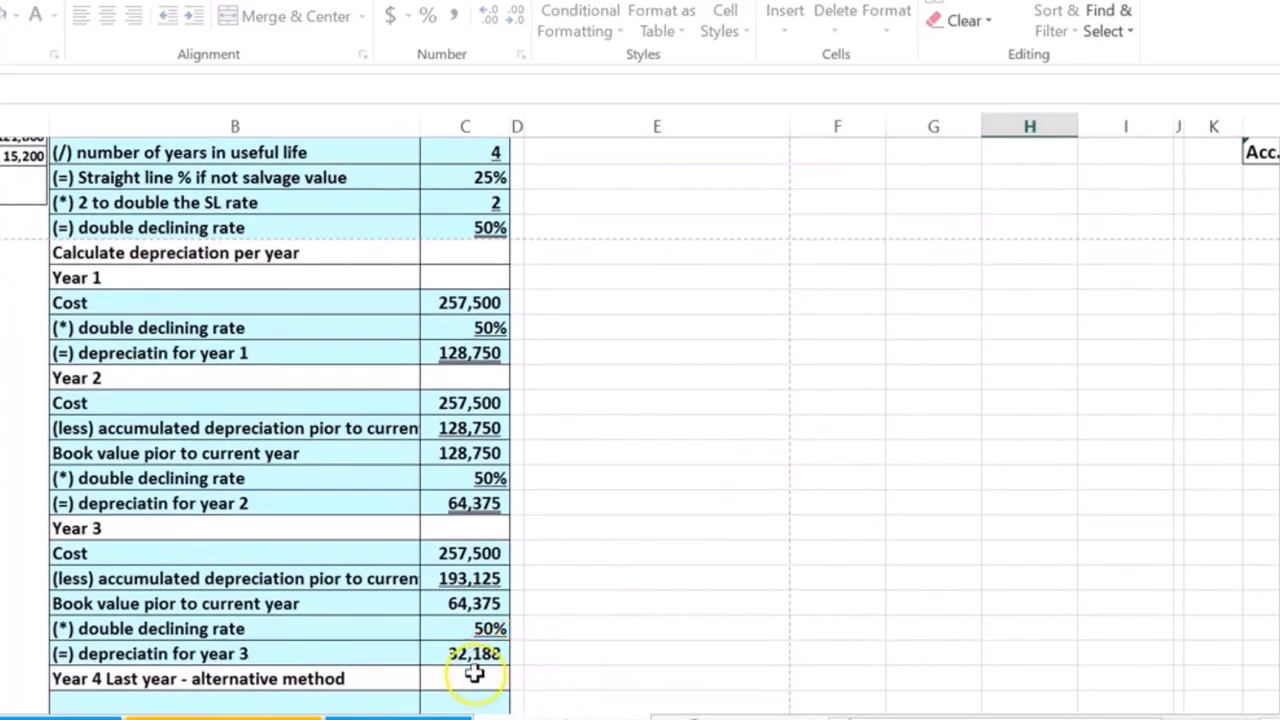
key(Return)
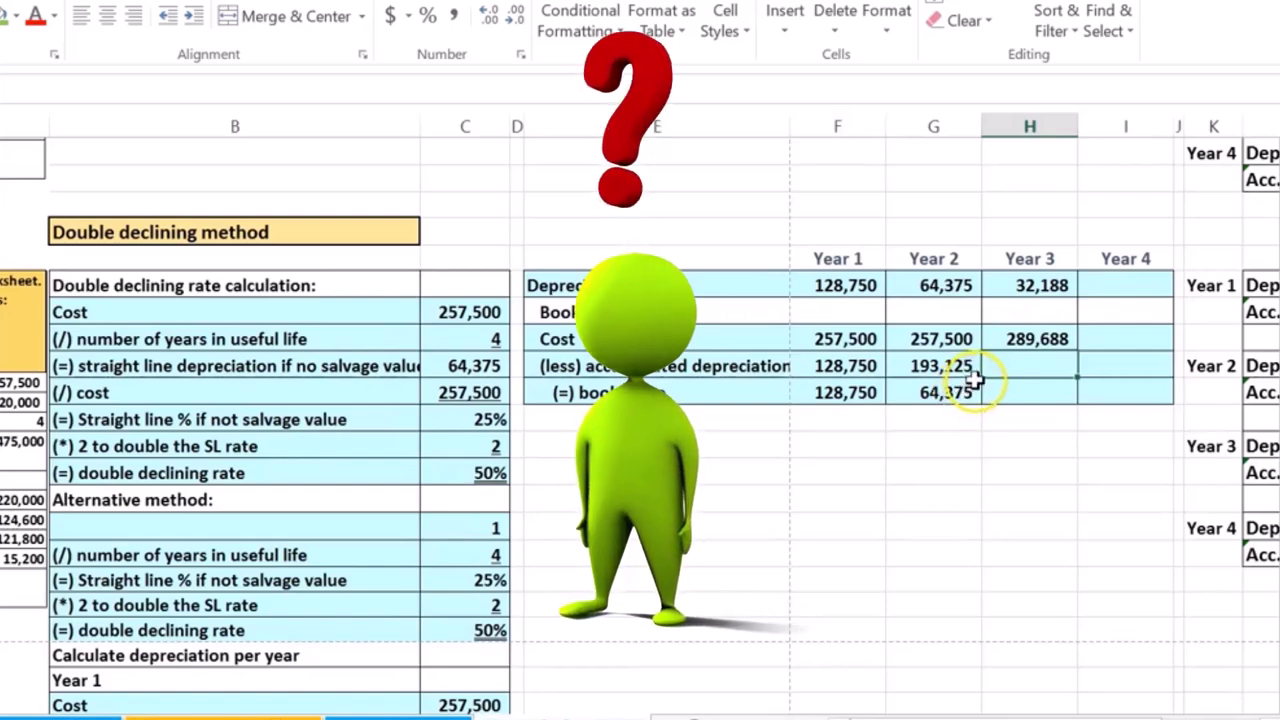
Step: Replace the wrong formula in the Year 3 cost cell H21 with a link to the cost in C20
click(1022, 339)
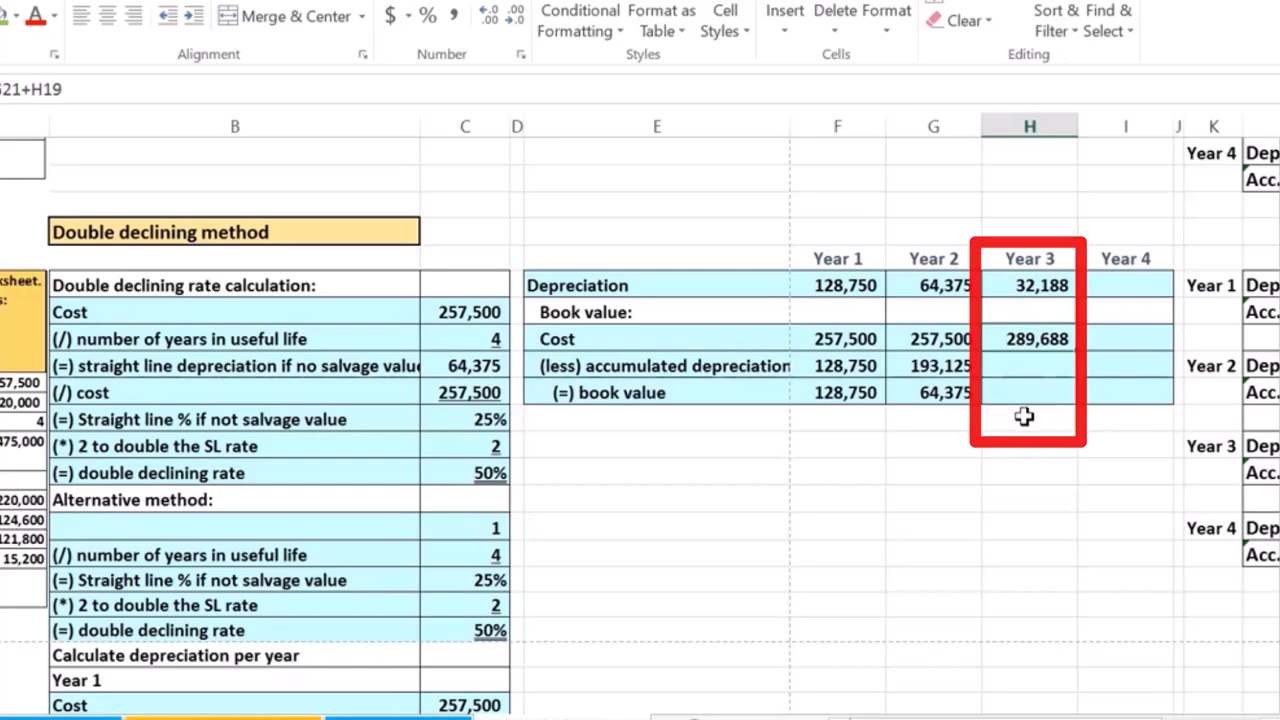
key(Delete)
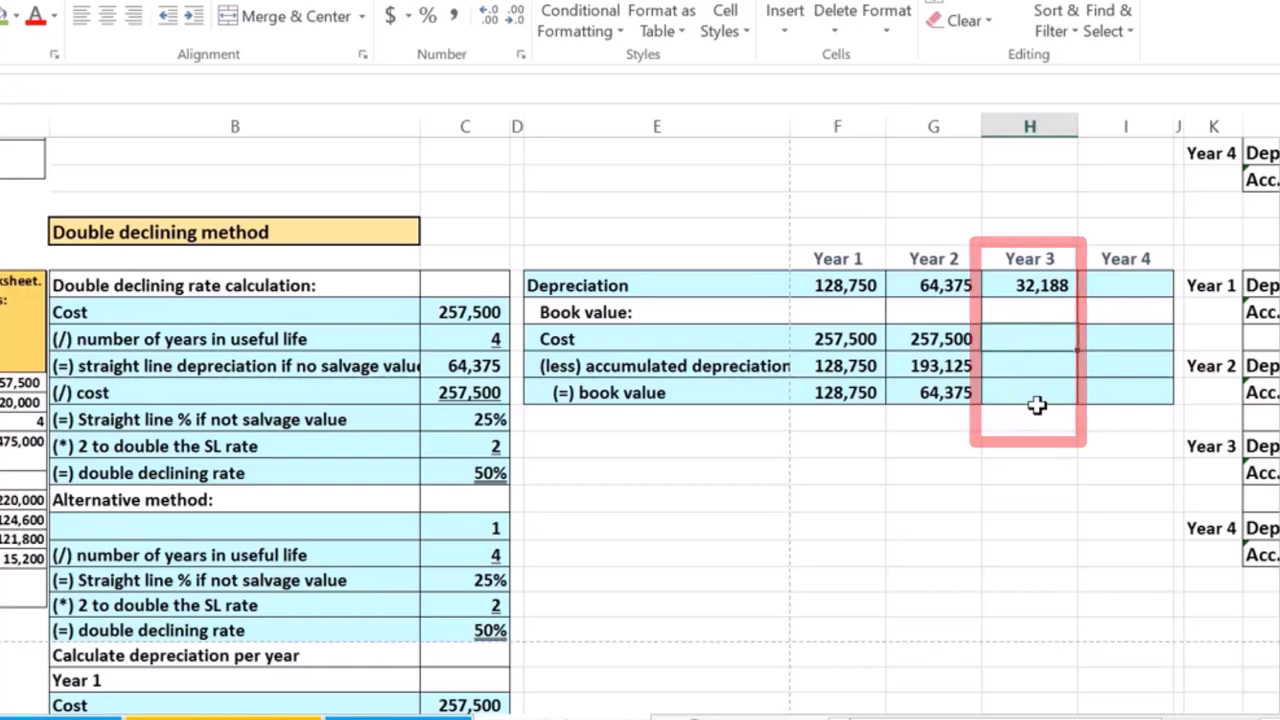
text(=)
click(916, 390)
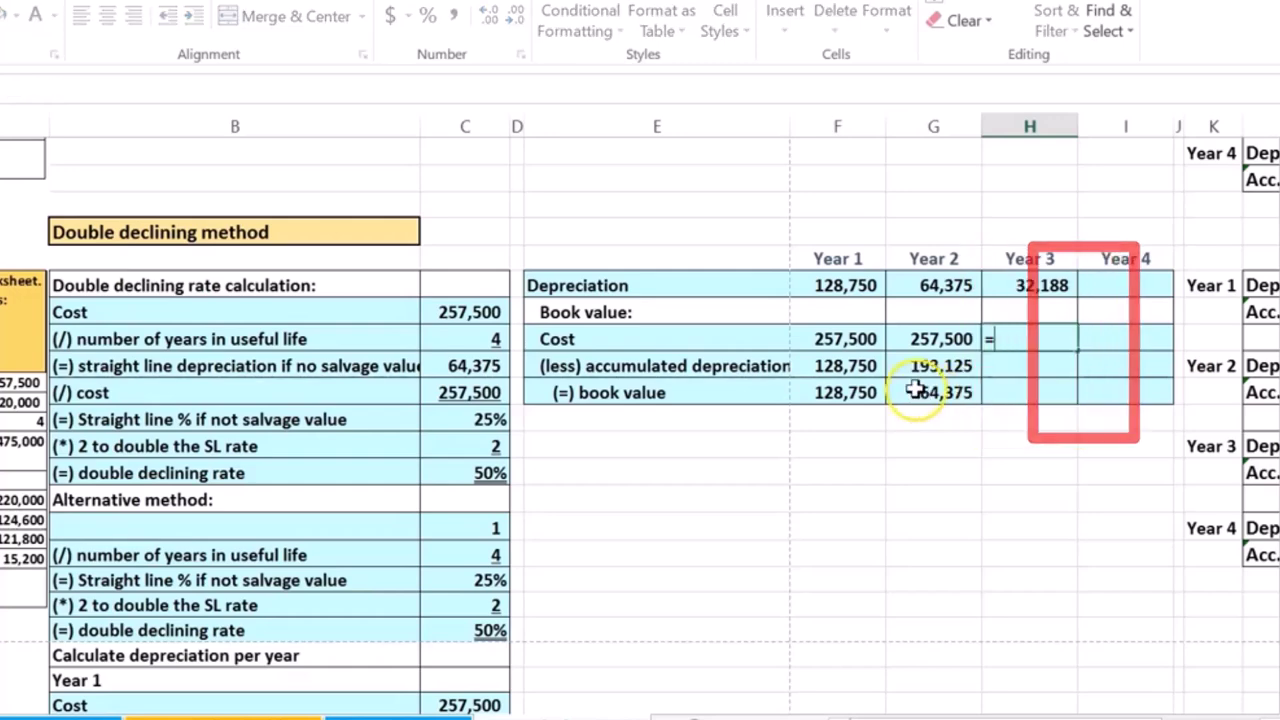
click(465, 312)
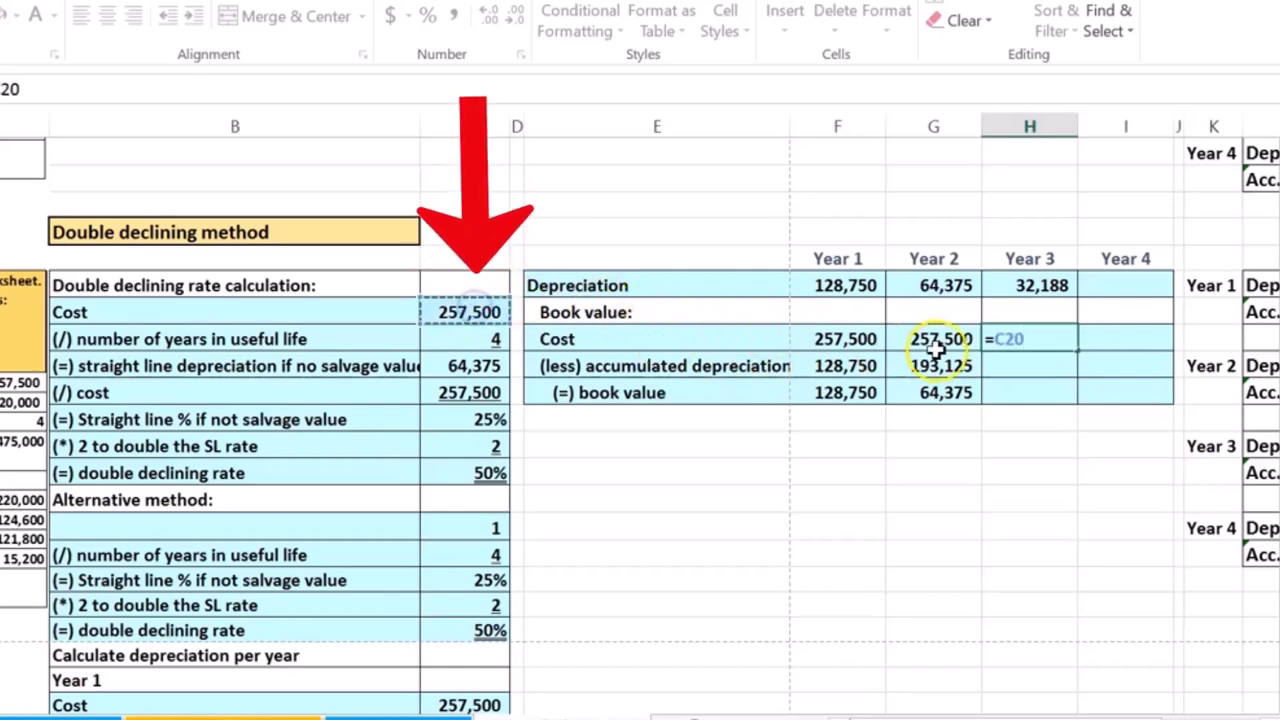
key(Return)
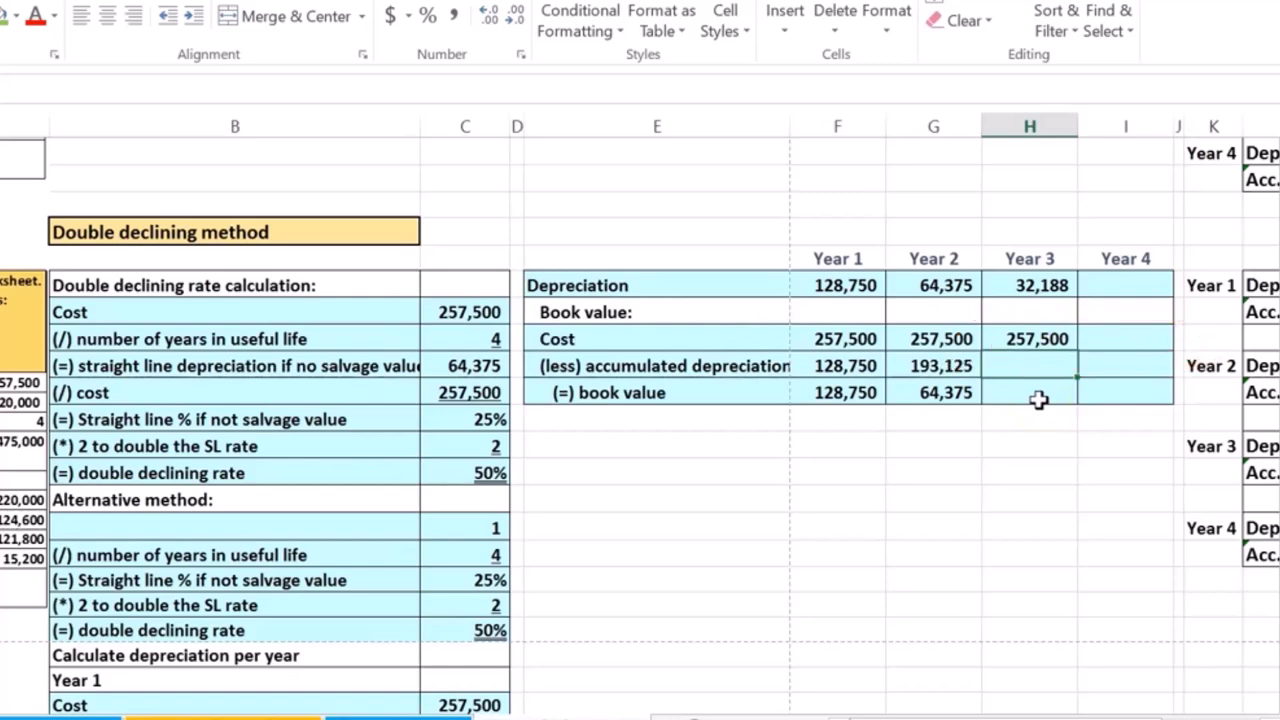
Step: Calculate Year 3 accumulated depreciation in H22 as =G22+H19 and check it against the sum of F19:H19
click(940, 368)
text(+)
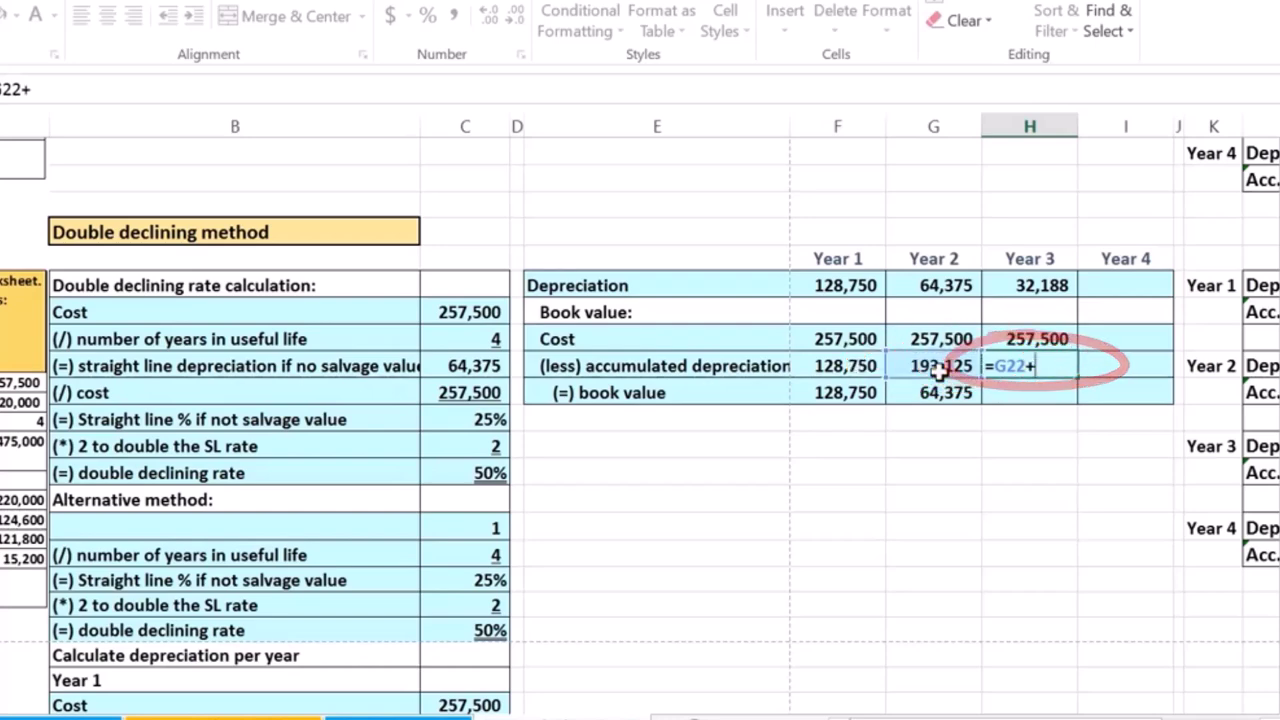
click(1022, 287)
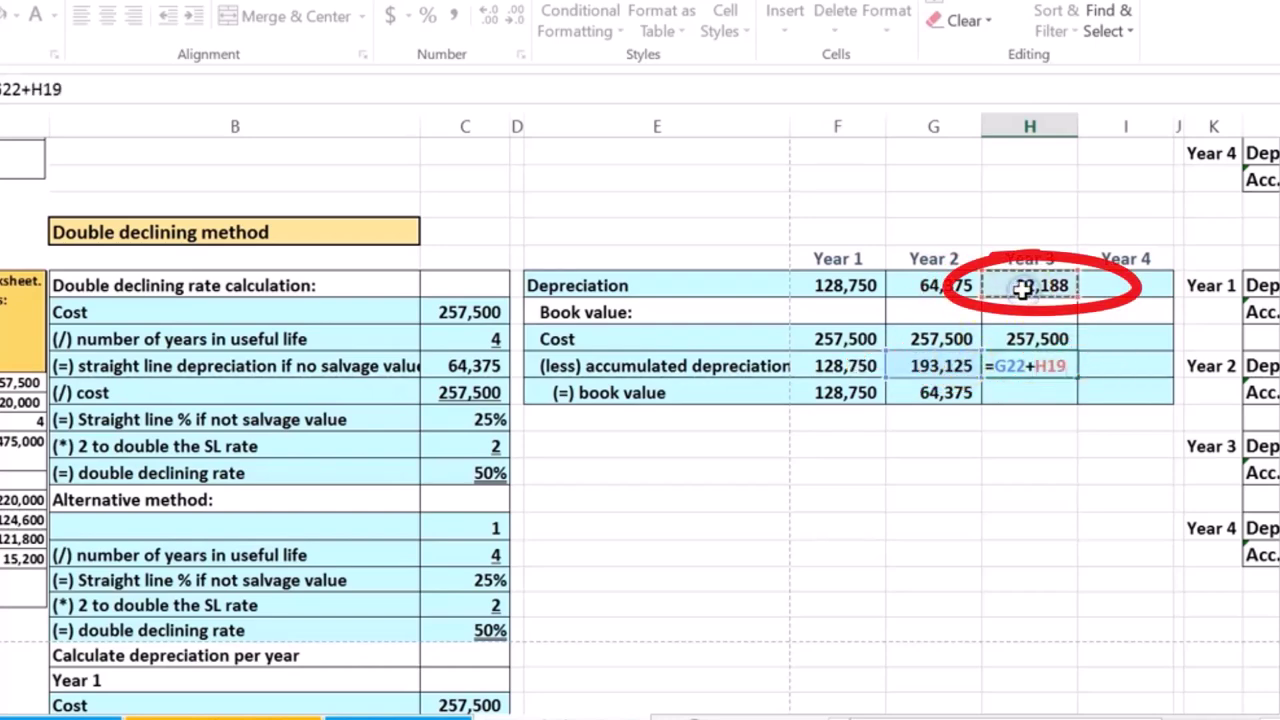
key(Return)
drag(850, 287, 1012, 285)
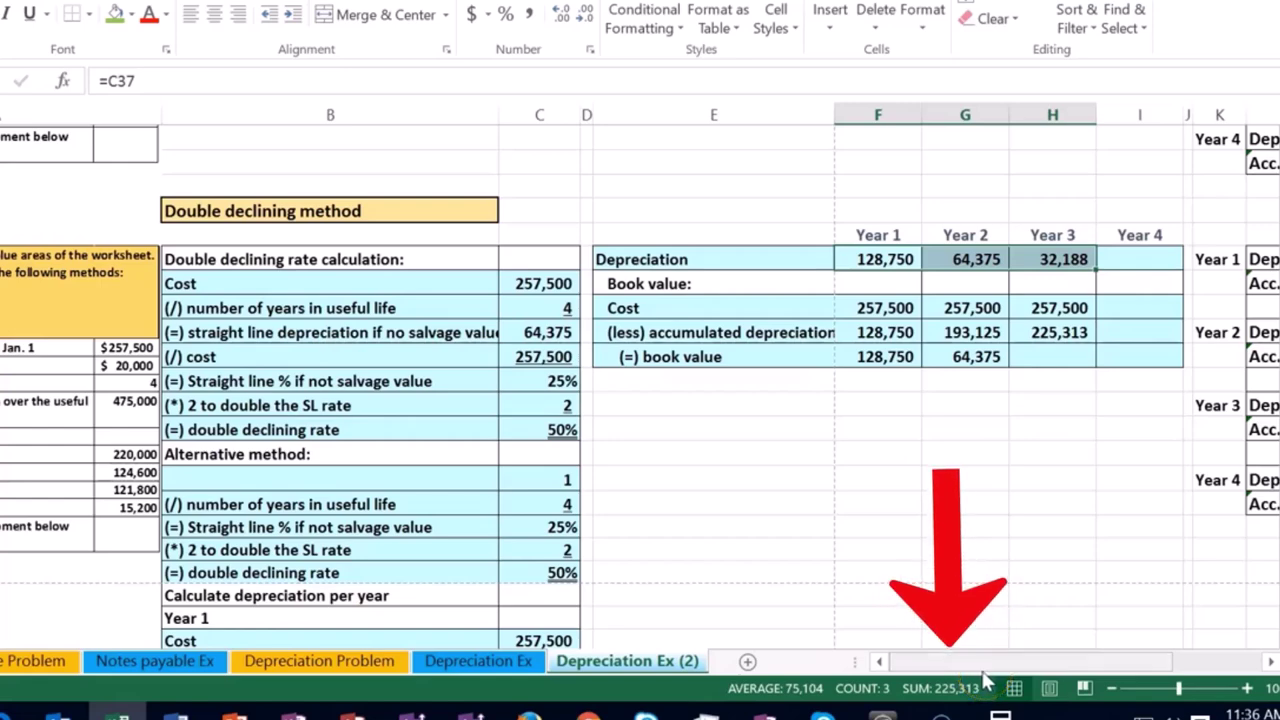
Step: Calculate the Year 3 book value in H23 as cost minus accumulated depreciation, =H21-H22
click(1059, 357)
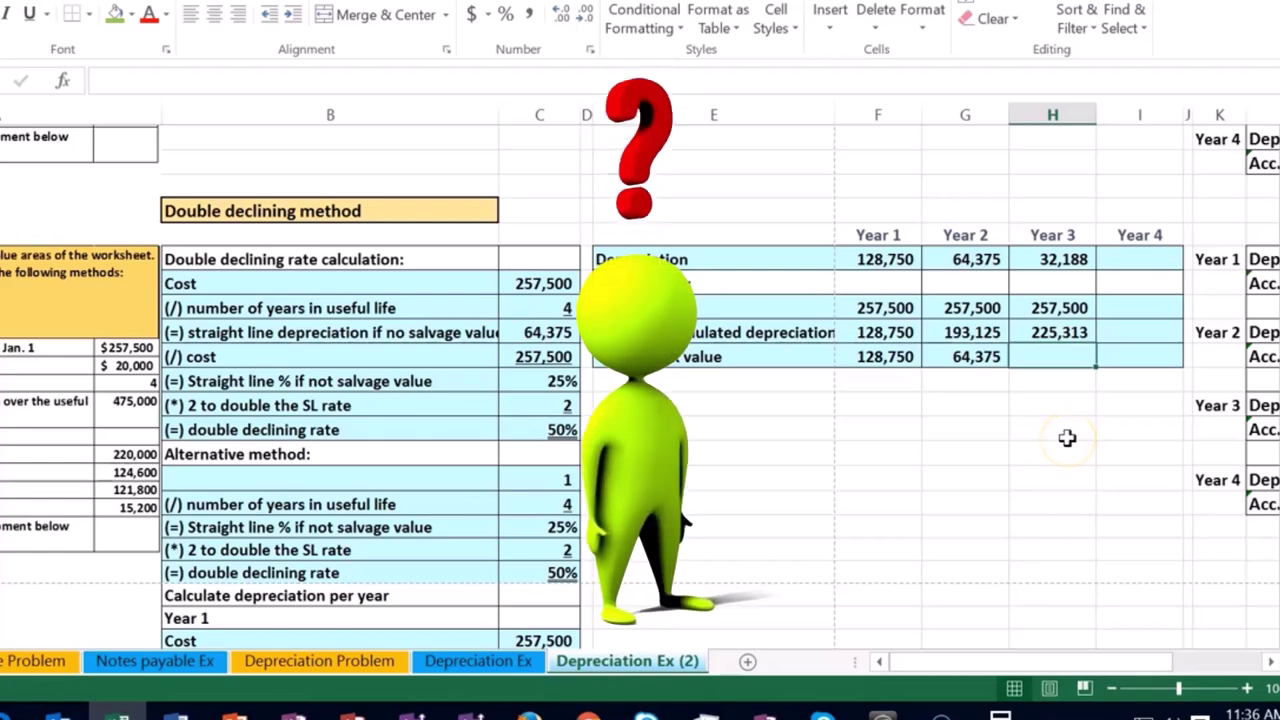
text(=)
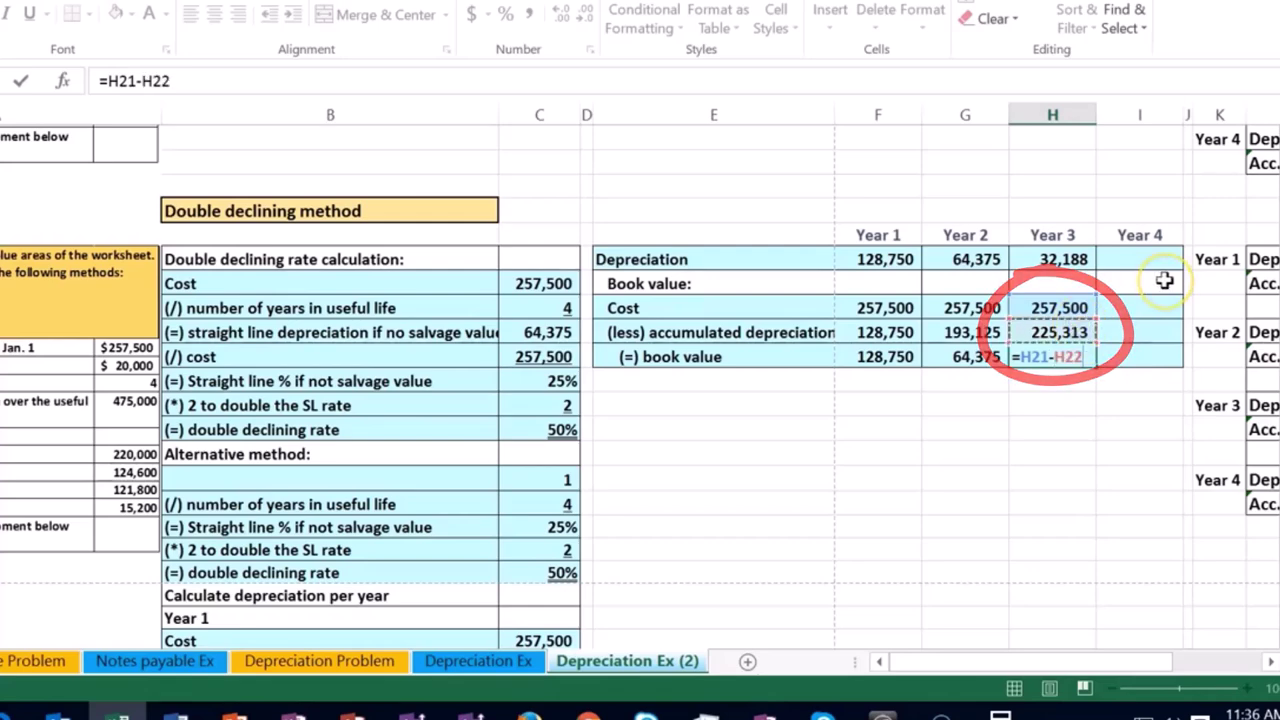
key(Return)
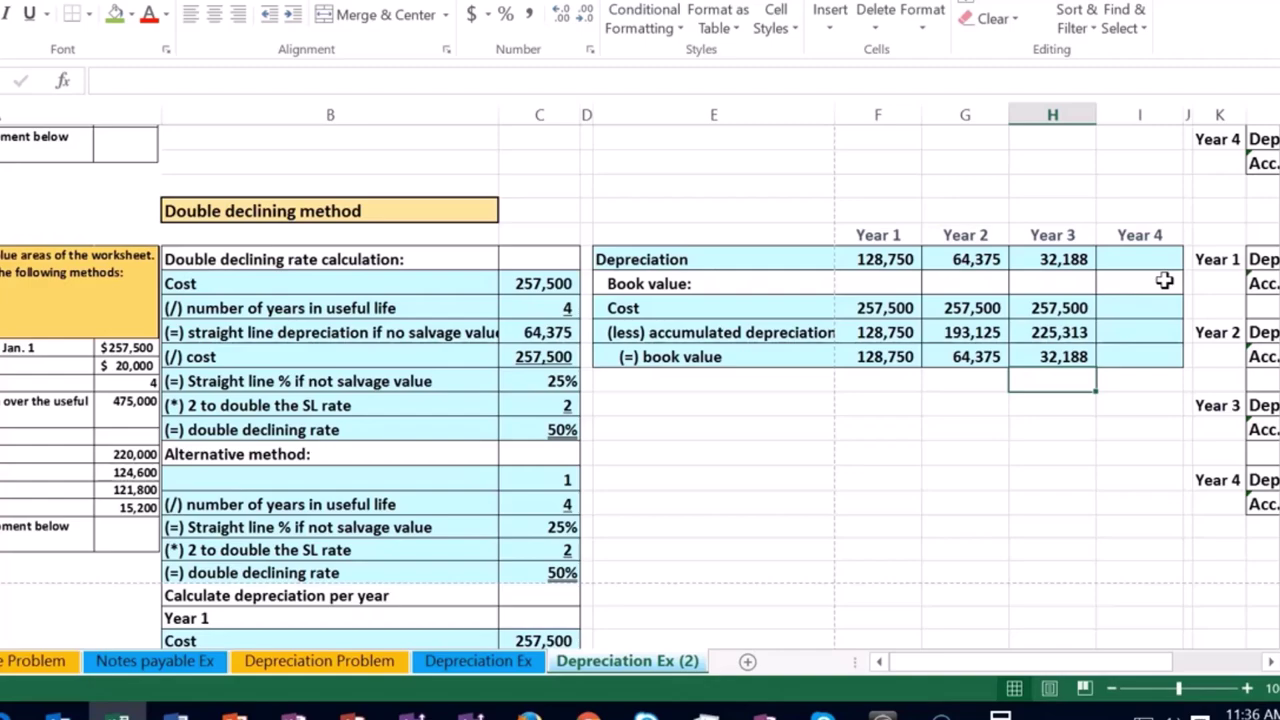
Step: Examine the Year 3 trial balance formulas for equipment, owner capital, revenue and depreciation expense
key(Right)
scroll(1164, 281, right, 6)
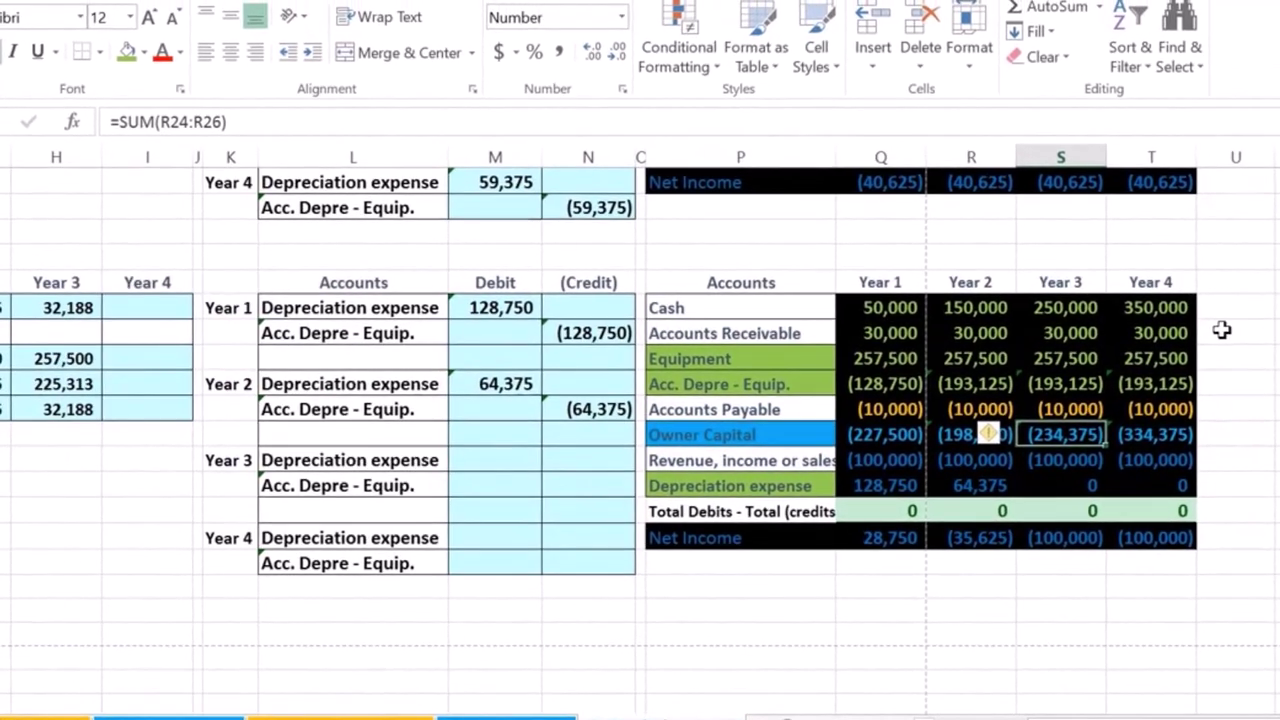
click(1072, 358)
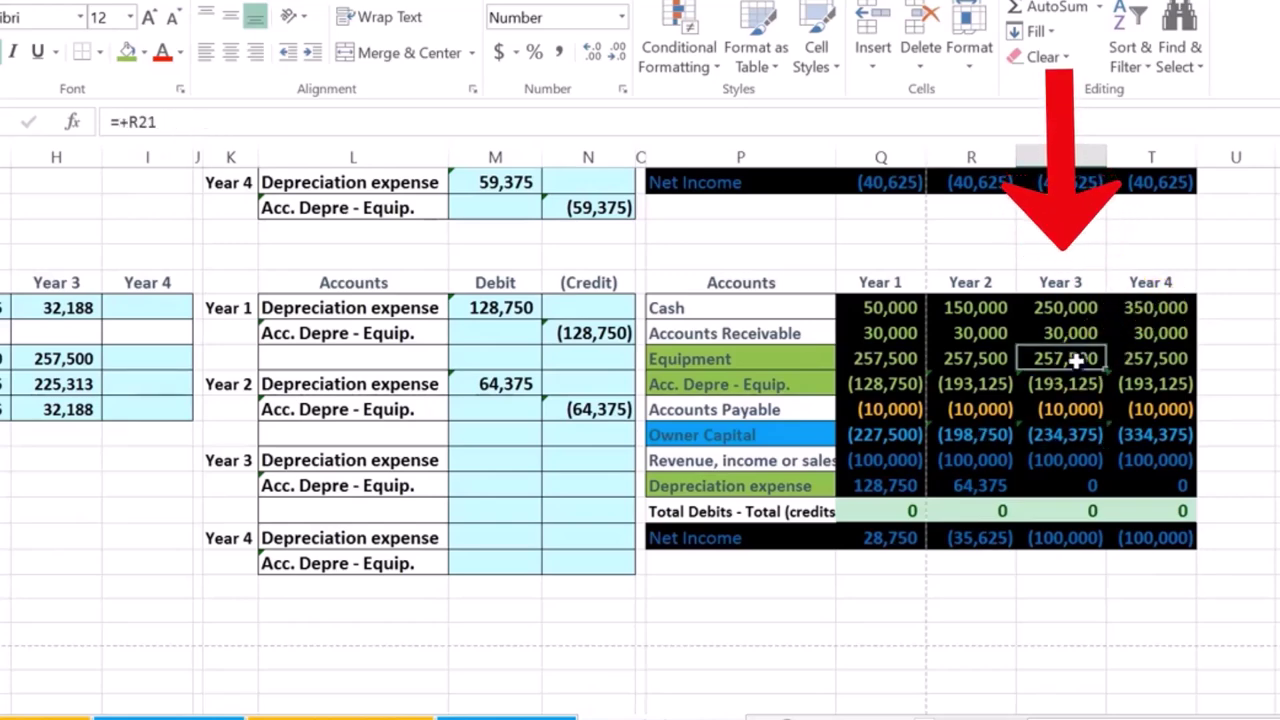
click(1068, 437)
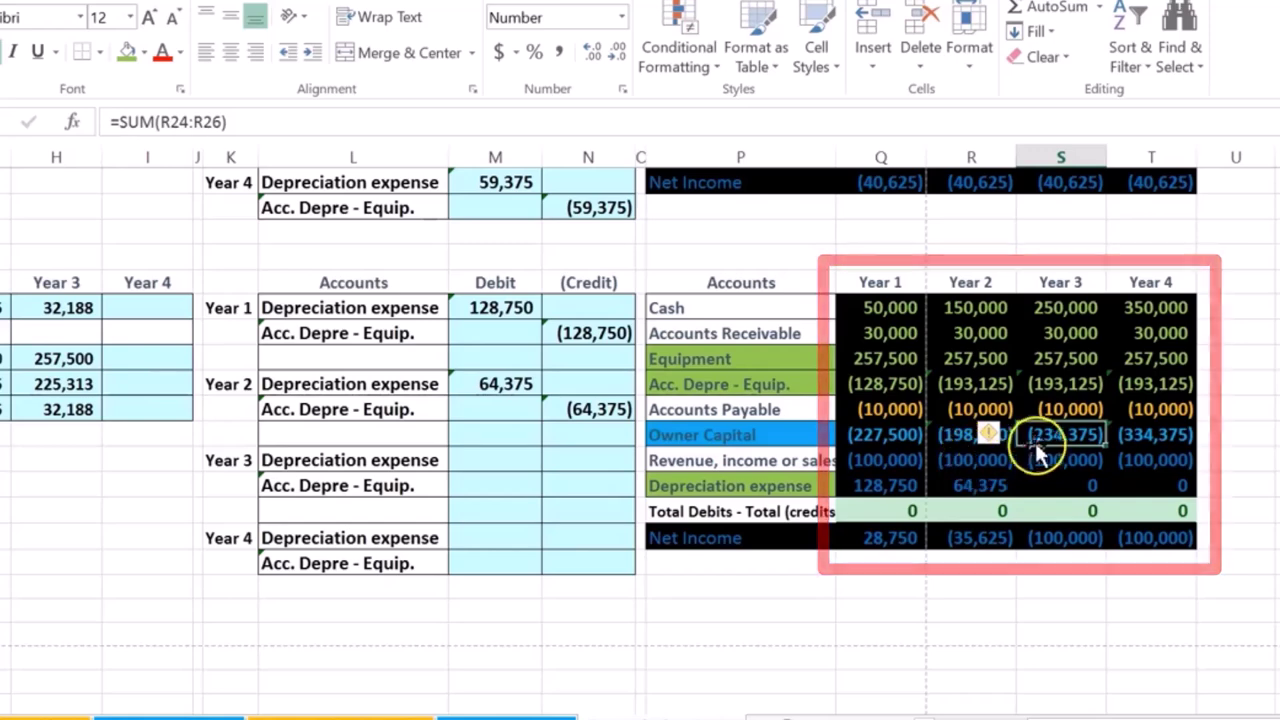
double_click(1052, 438)
key(Return)
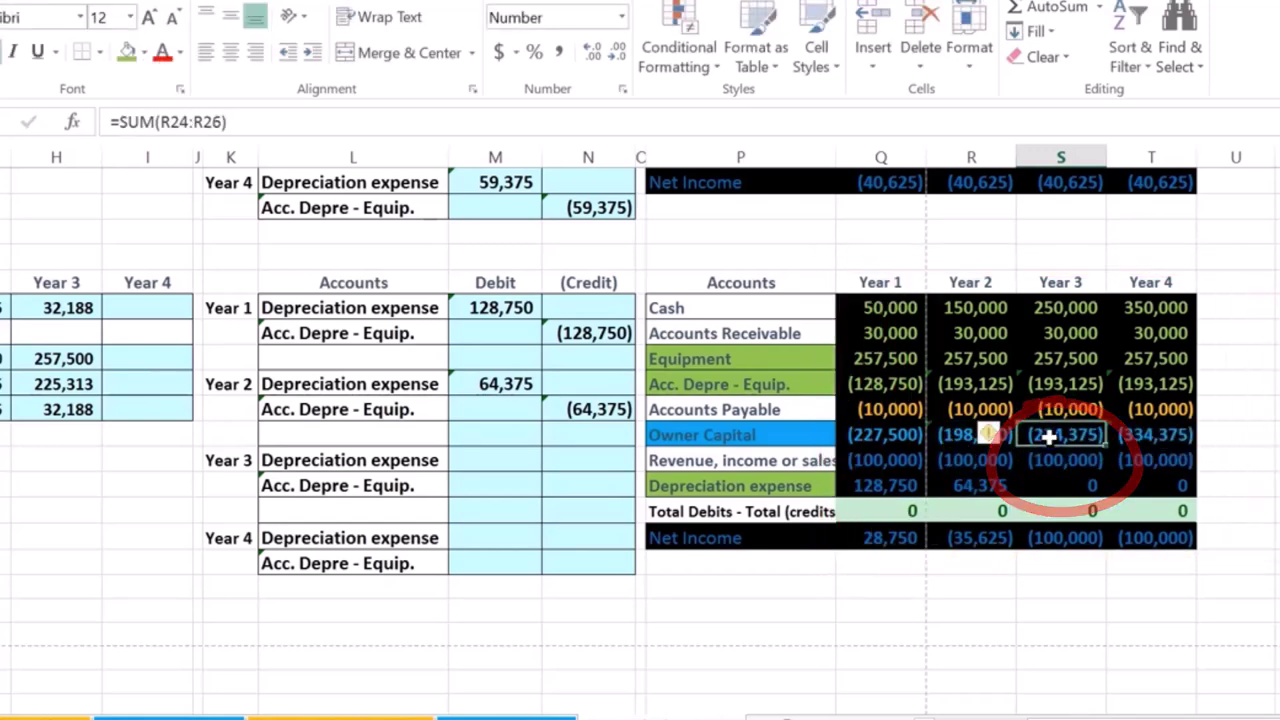
click(1050, 458)
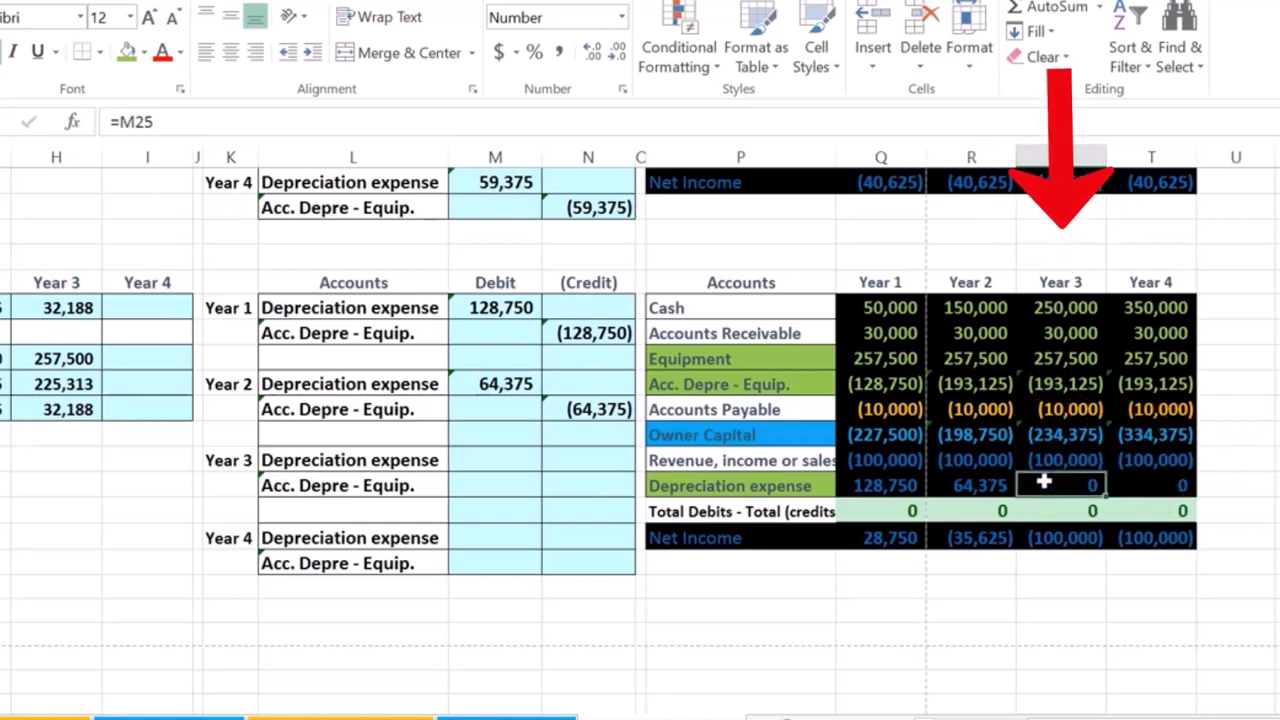
Step: Enter the Year 3 depreciation expense debit in M25 as a link to the Year 3 depreciation, =H19
click(502, 465)
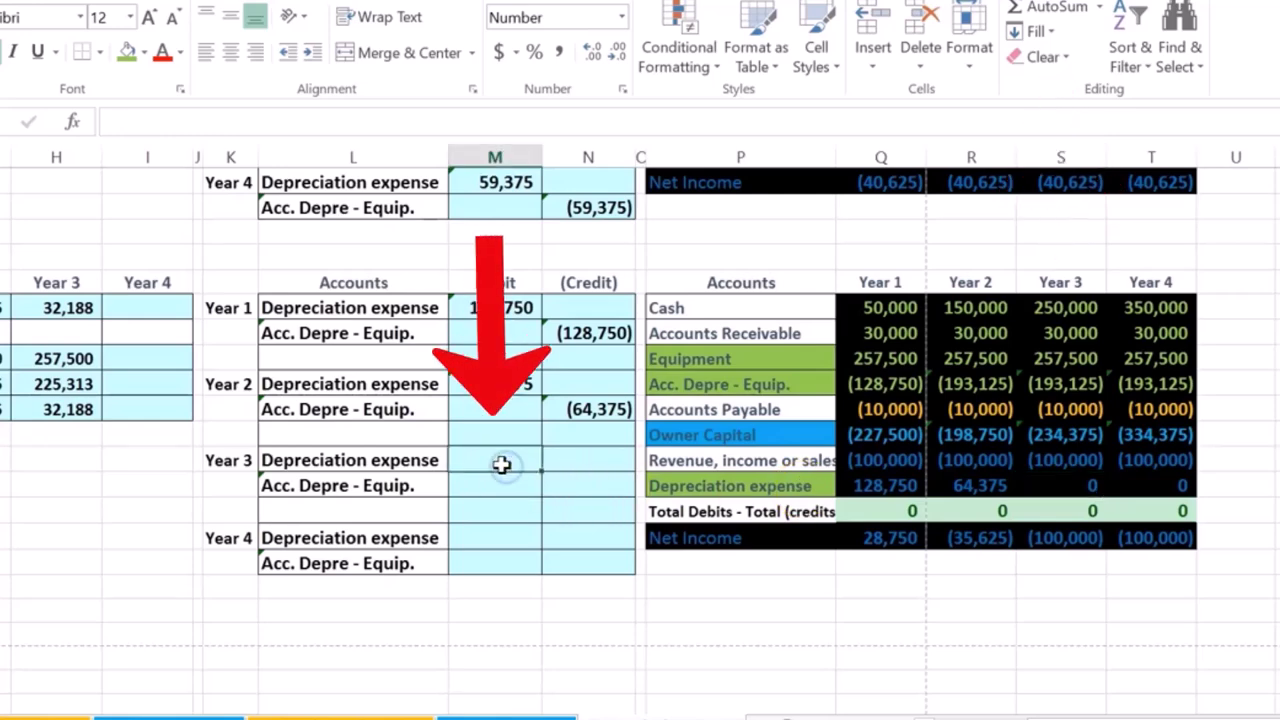
text(=)
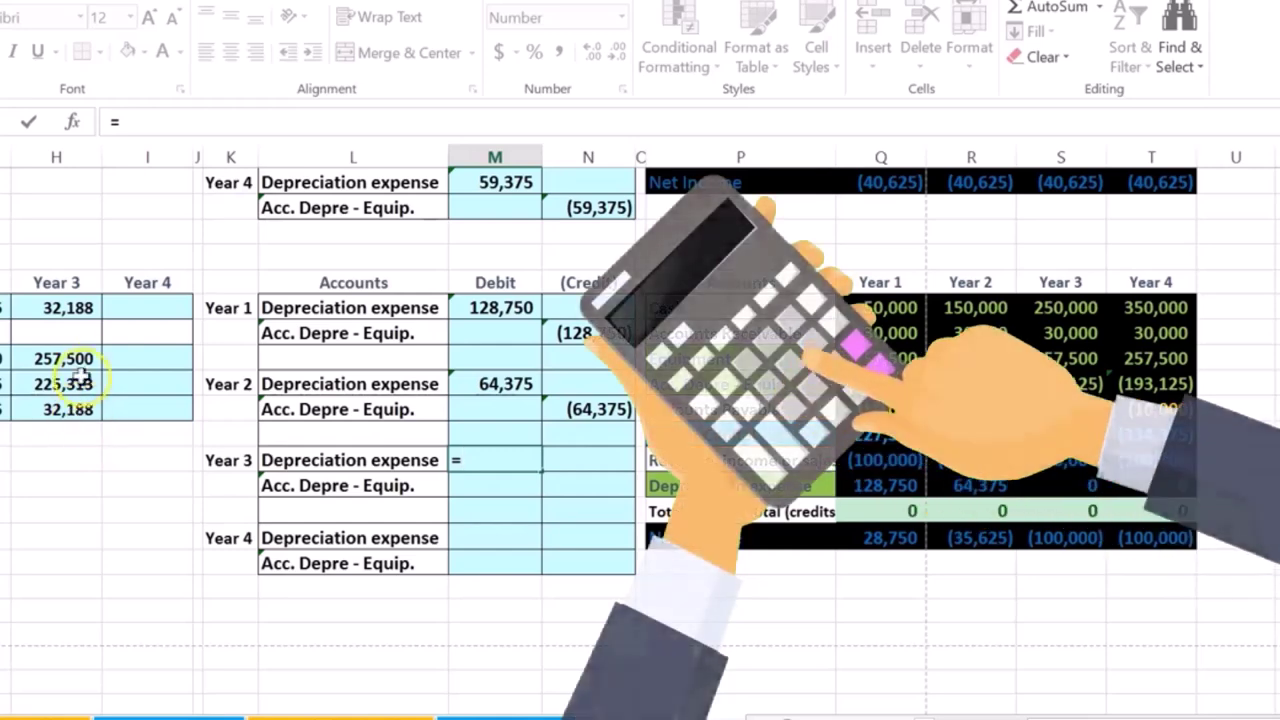
click(60, 305)
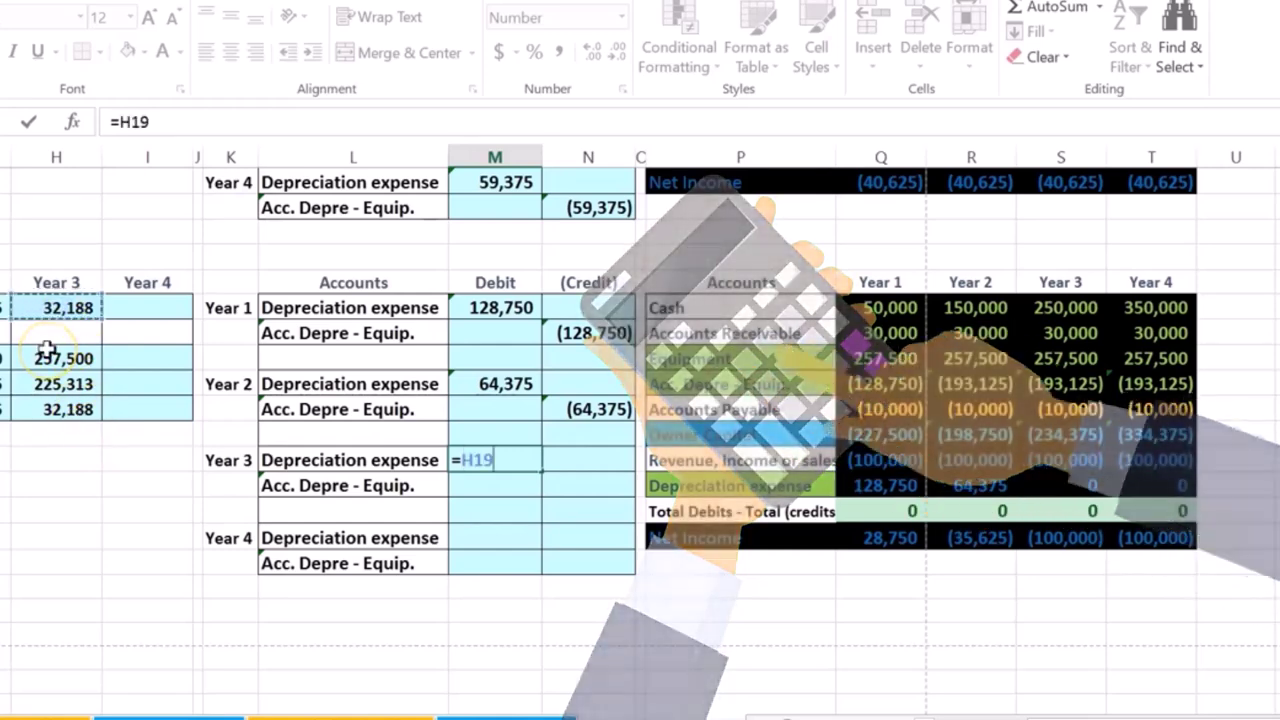
key(Return)
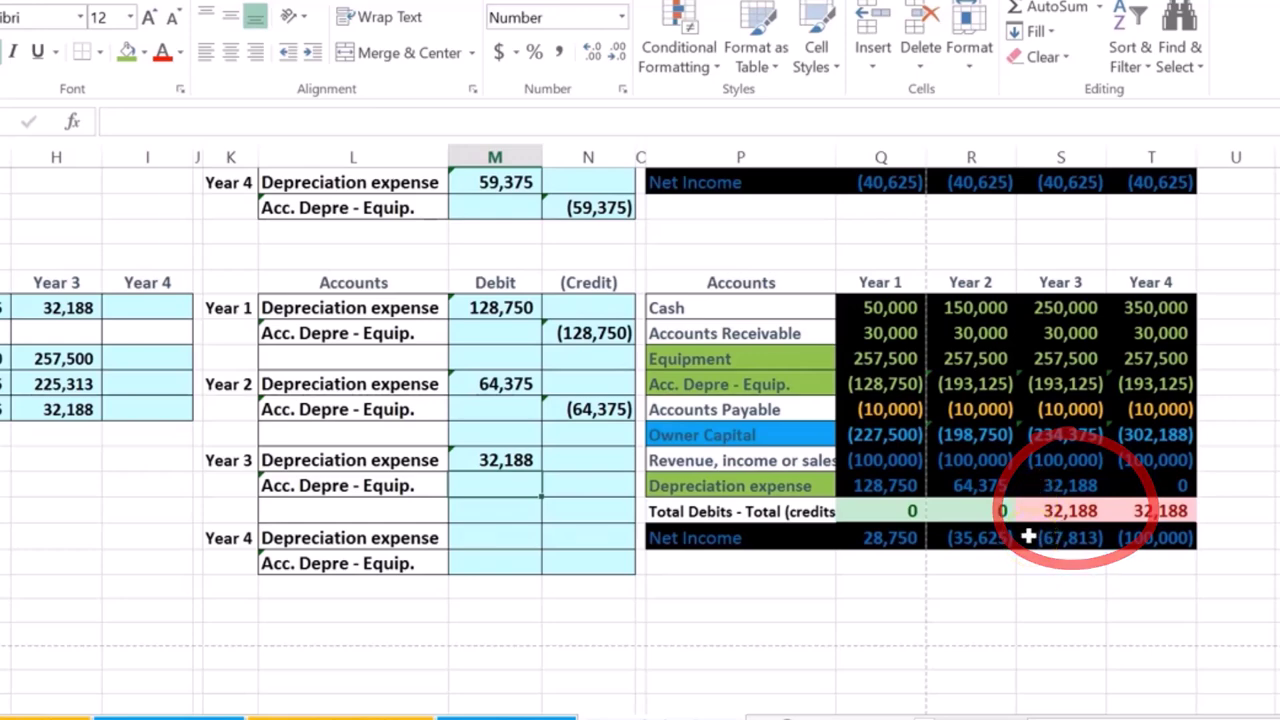
Step: Enter the Year 3 accumulated depreciation credit in N26 as -M25, and check the sum of S21:S22 against the book value in H23
click(600, 486)
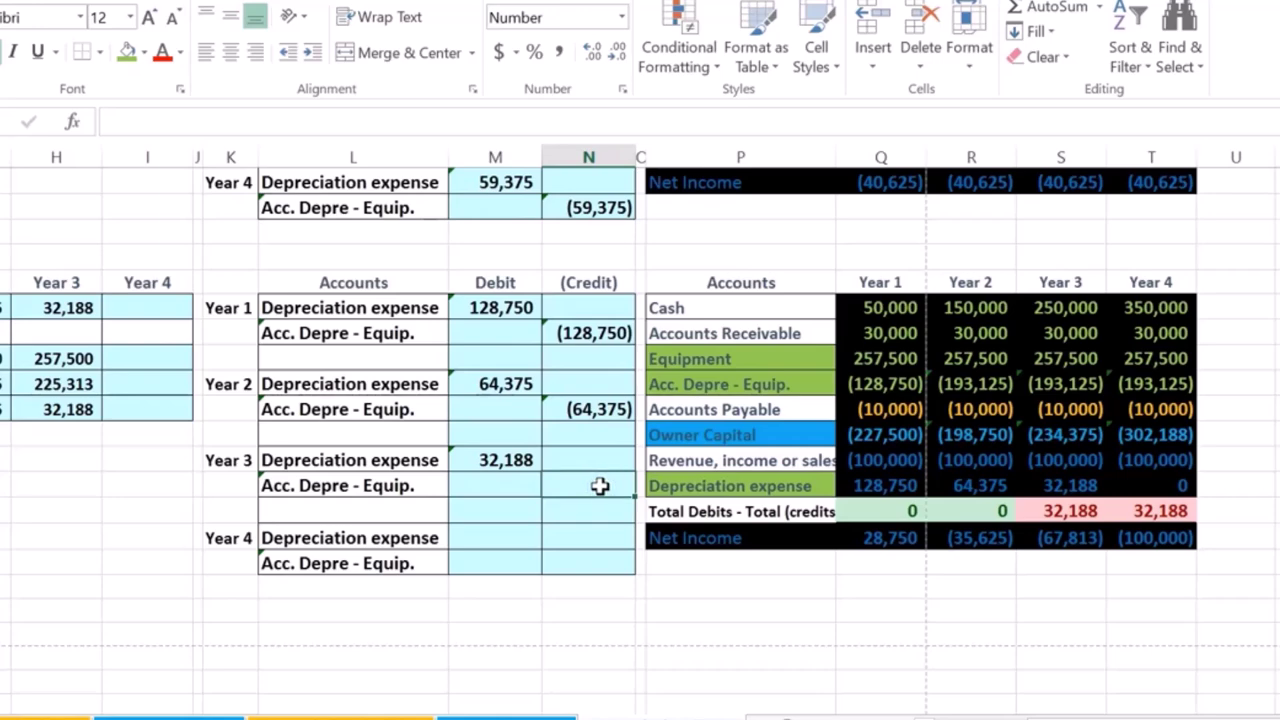
text(-M25)
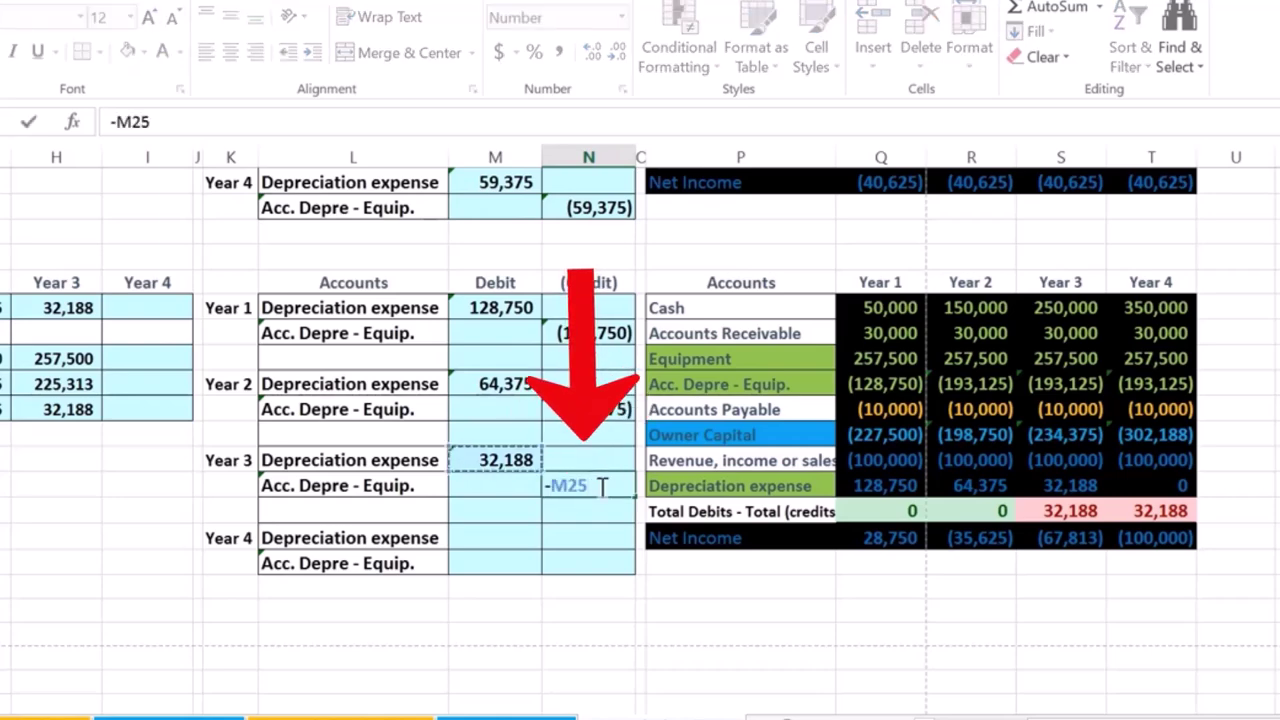
key(Return)
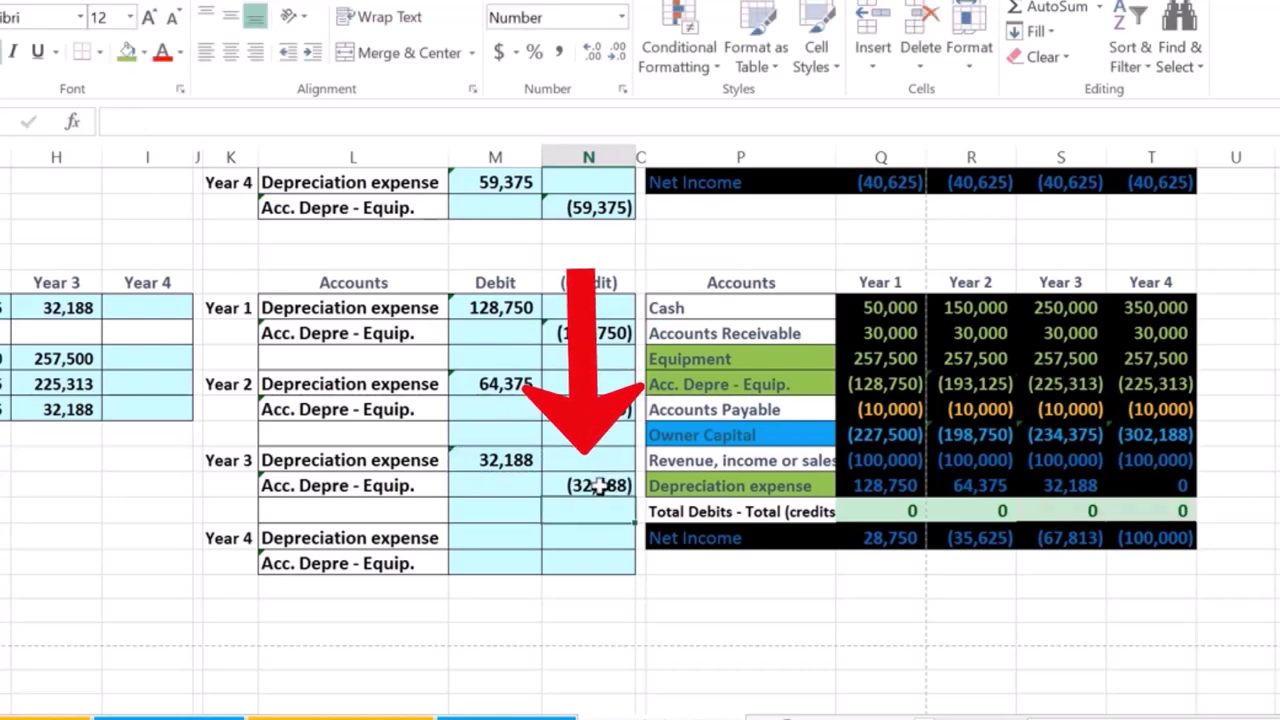
click(1090, 383)
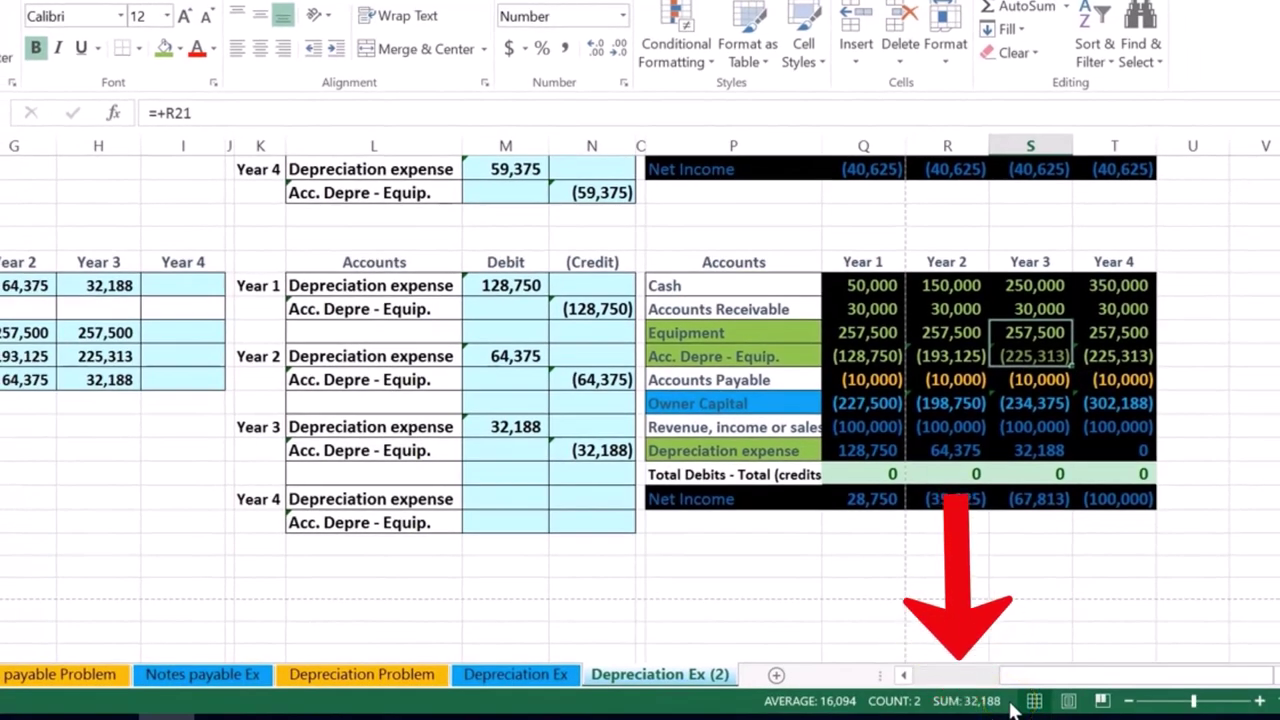
click(110, 387)
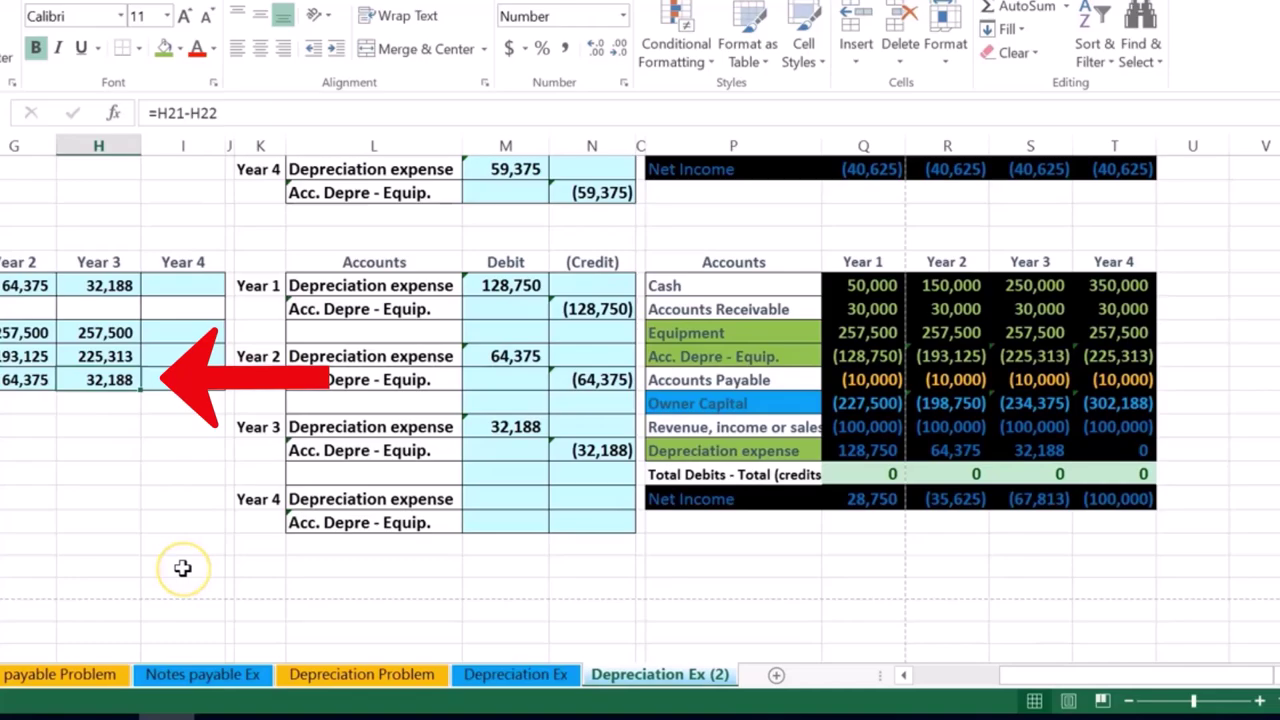
Step: Label B51 under the Year 4 heading "Book value pior to current year" by linking it to the Year 3 label in B47
key(Left)
key(Left)
key(Left)
key(Left)
key(Left)
key(Left)
key(Left)
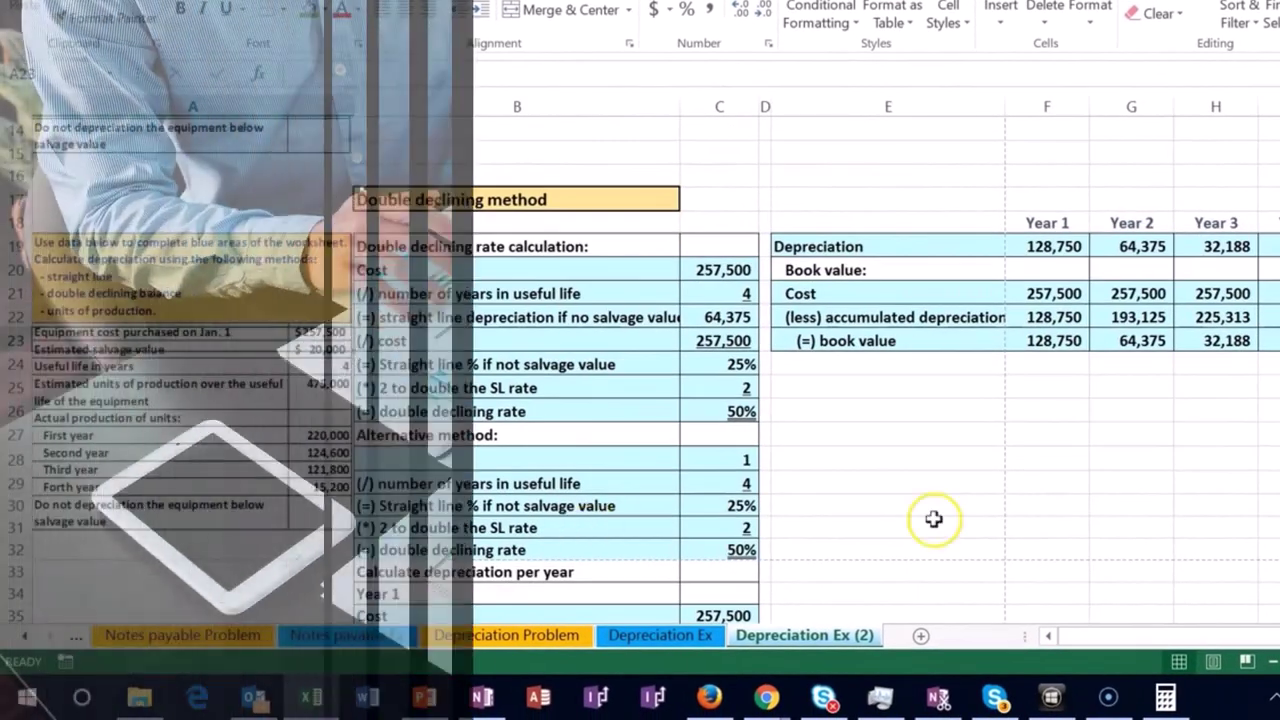
click(932, 504)
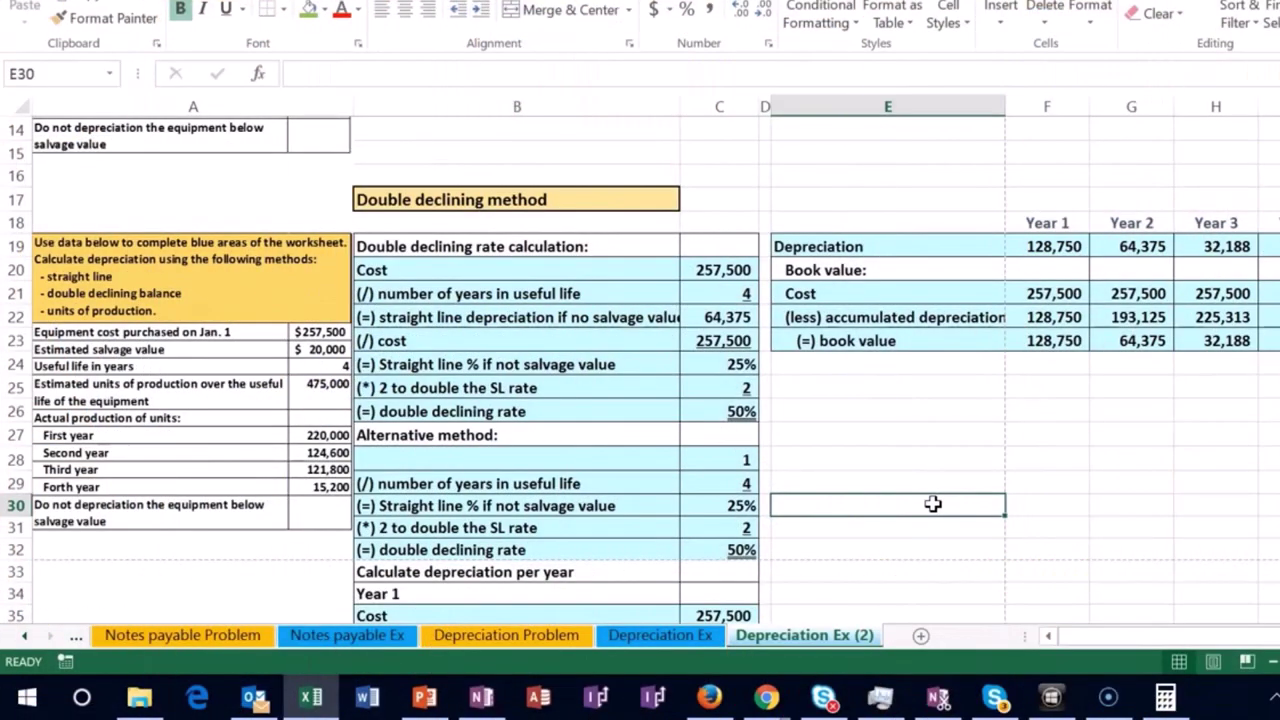
scroll(932, 503, down, 1)
scroll(932, 503, down, 6)
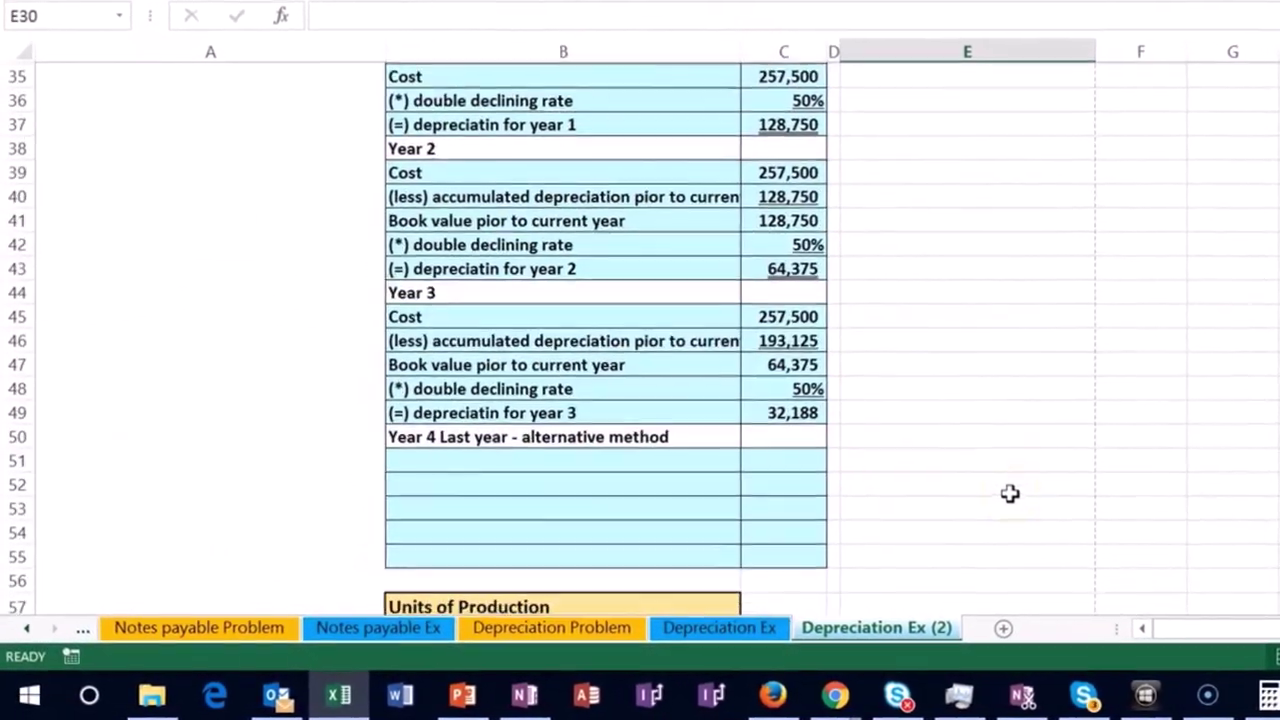
click(469, 467)
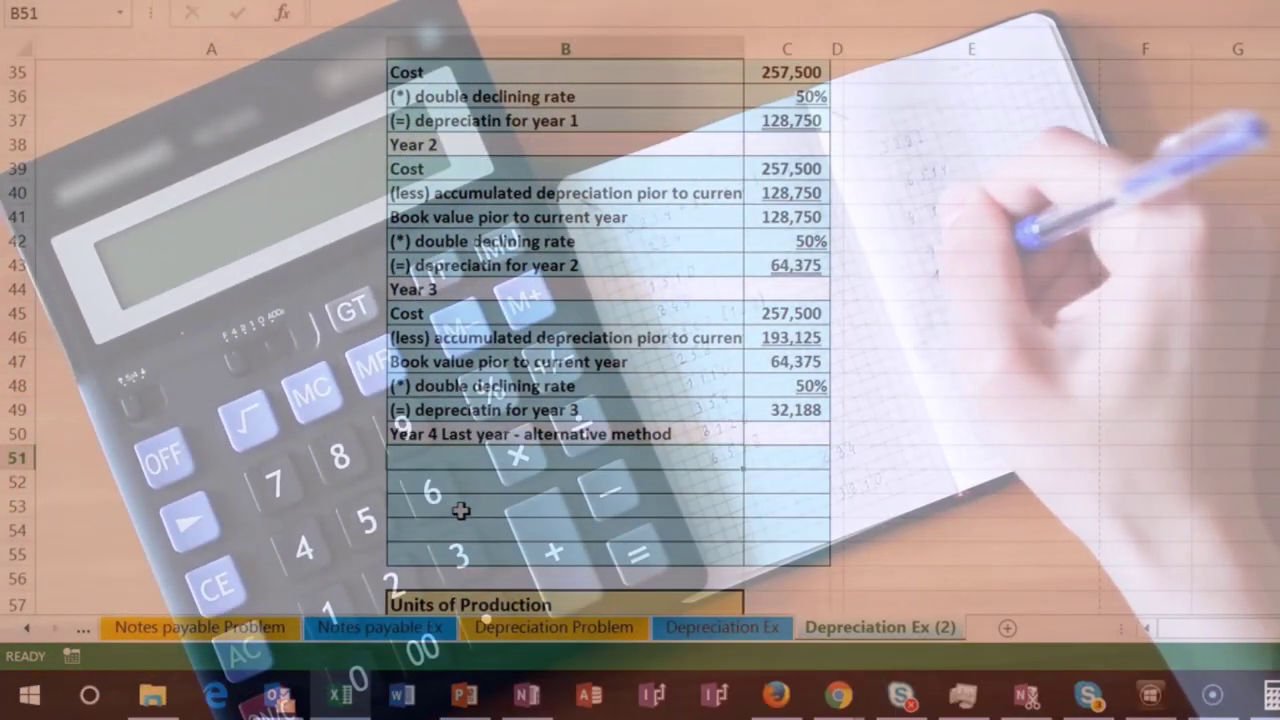
text(+)
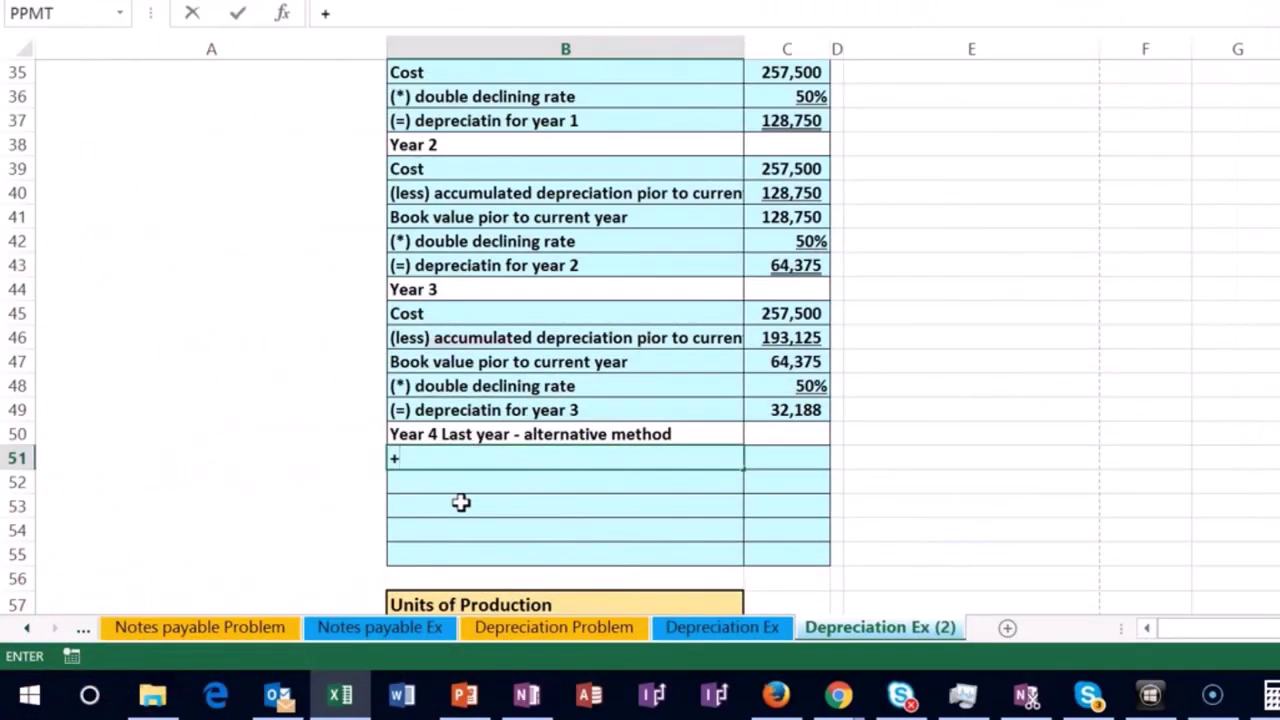
key(Up)
key(Up)
key(Up)
key(Up)
key(Return)
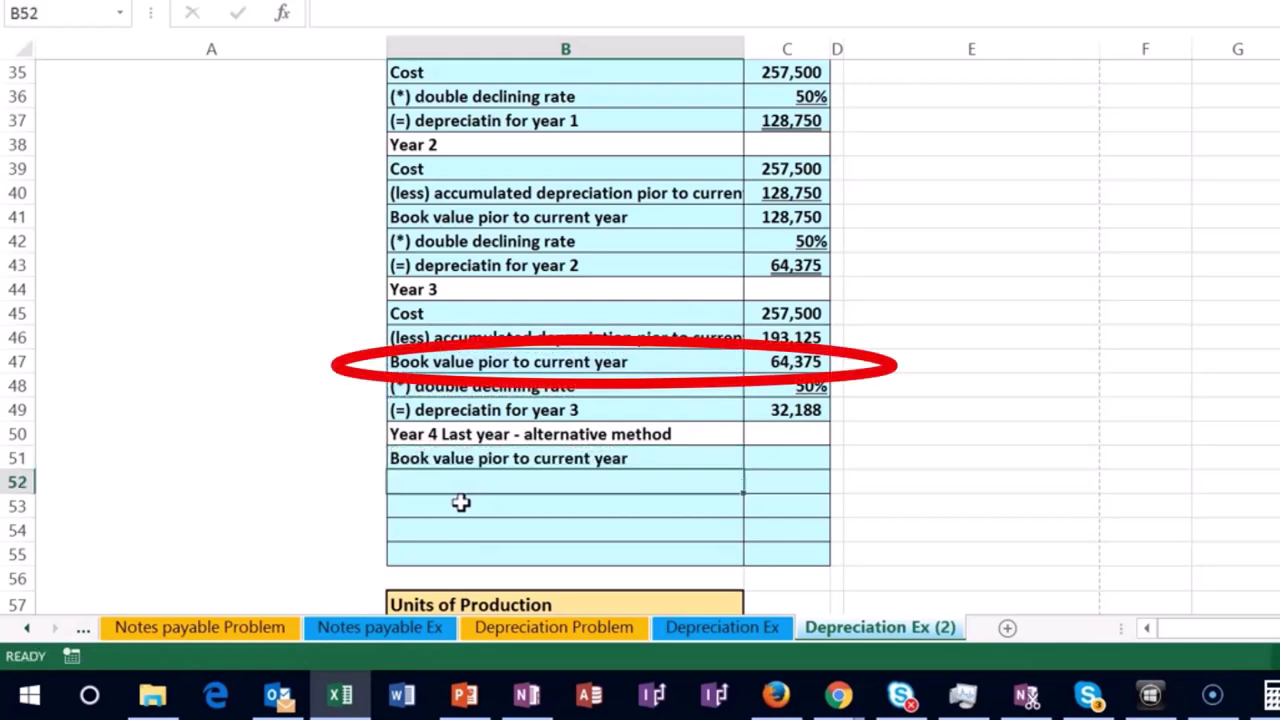
Step: Bring the Year 3 ending book value into C51 as Year 4's opening book value with =H23
key(Up)
key(Right)
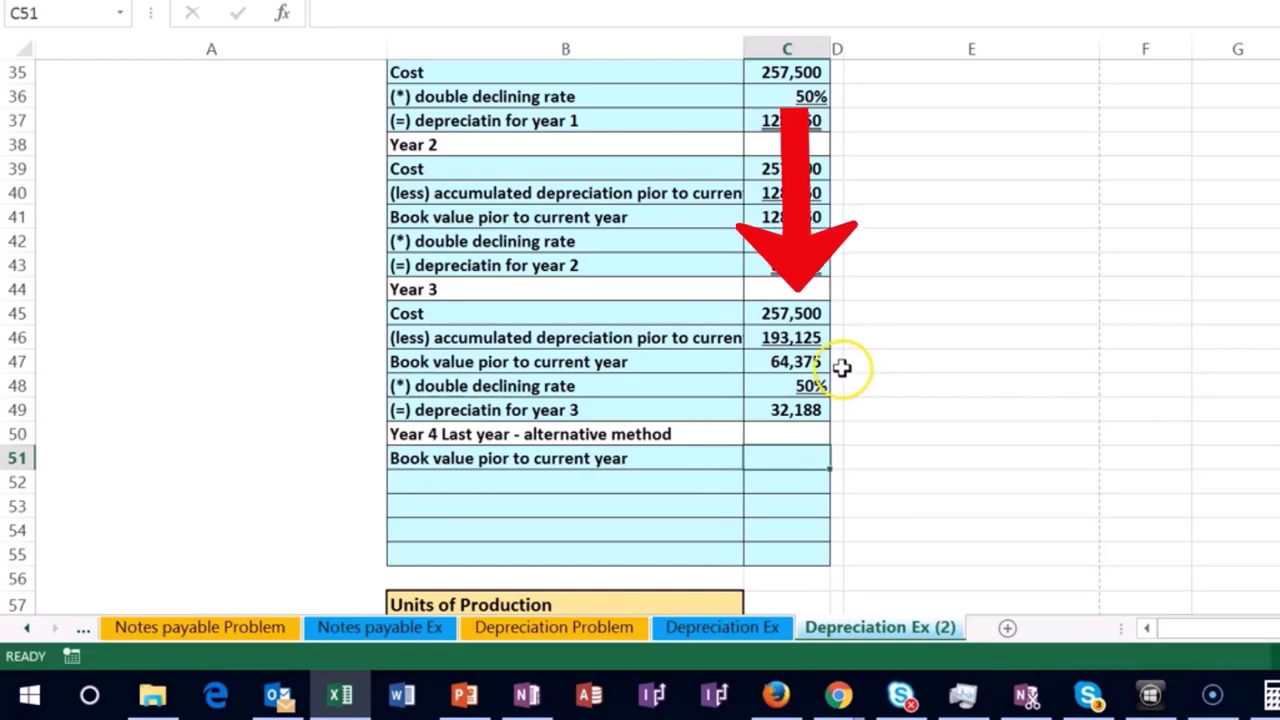
scroll(971, 497, up, 4)
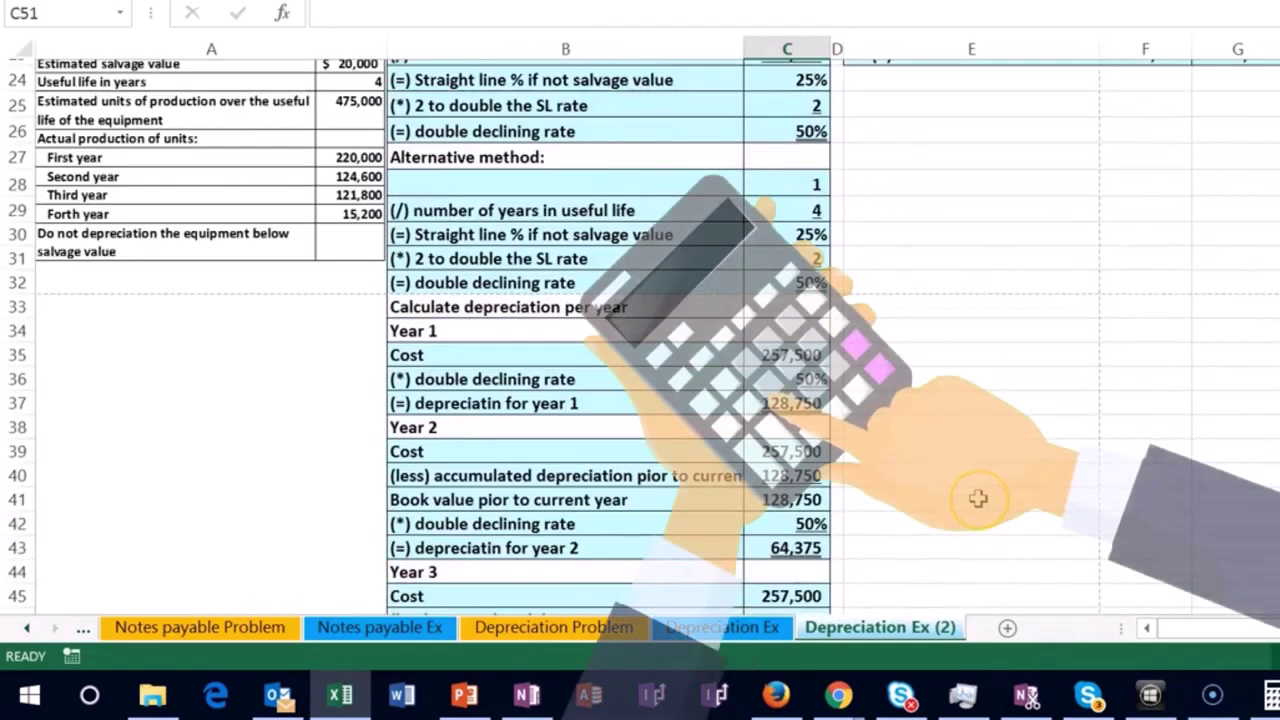
scroll(978, 497, down, 2)
text(=)
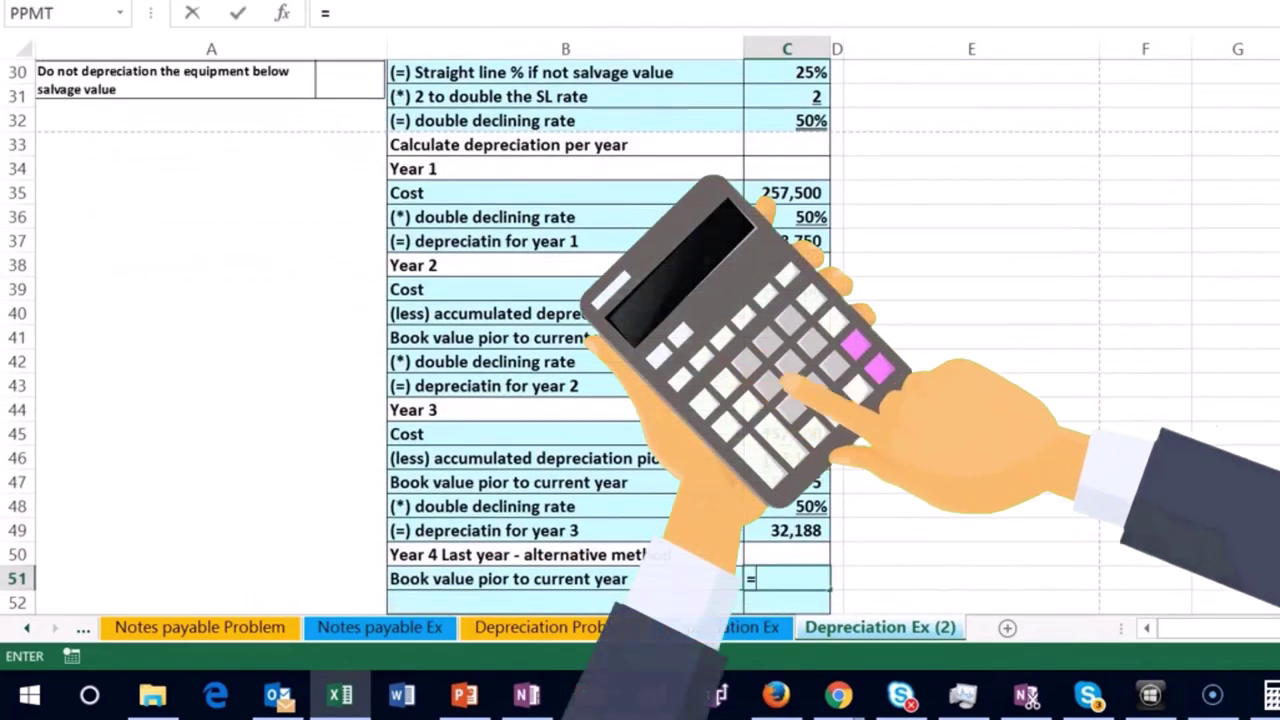
scroll(1027, 477, up, 3)
scroll(1027, 477, up, 2)
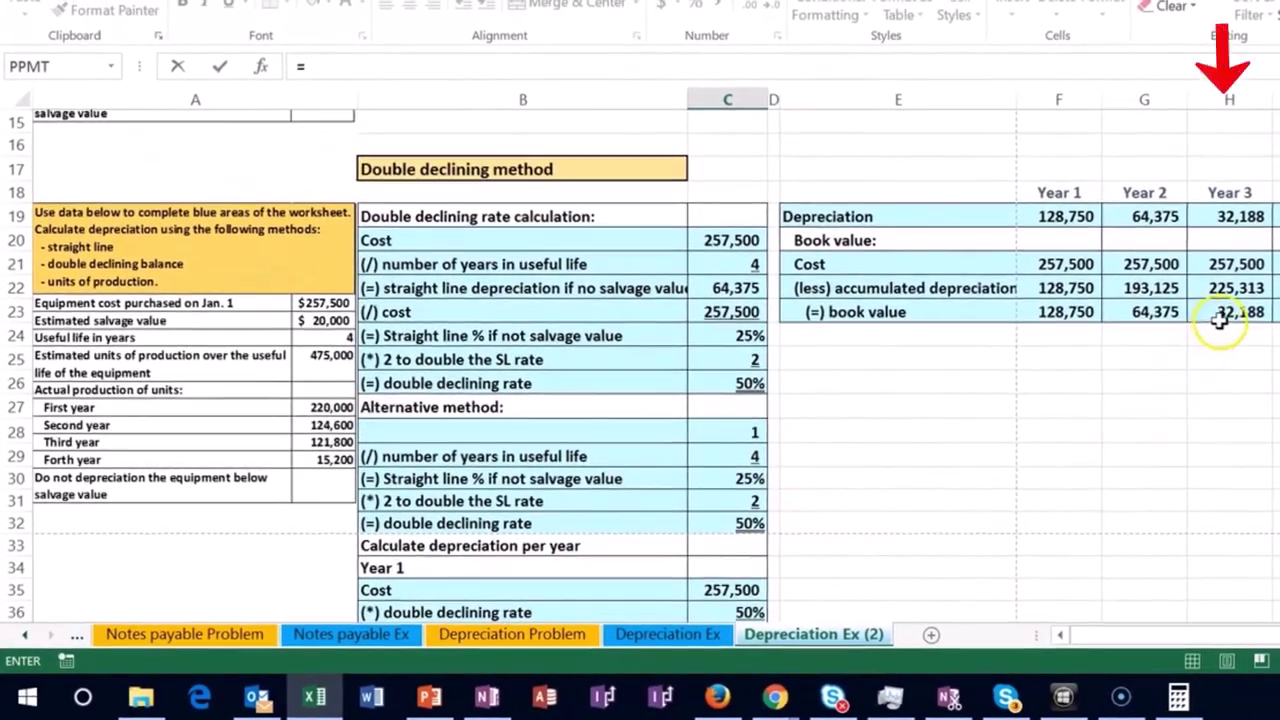
click(1219, 318)
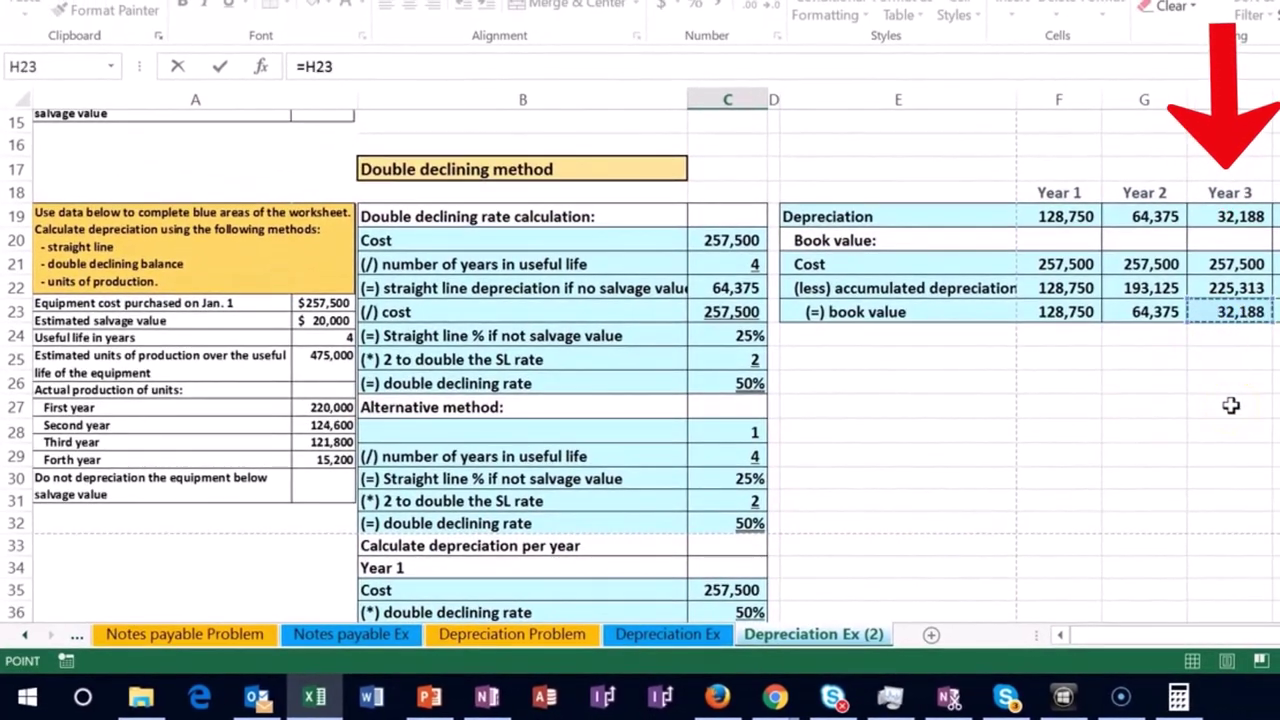
key(Return)
Step: Label B52 "(*) double declining rate" by linking it to the Year 3 label in B48
scroll(929, 537, down, 1)
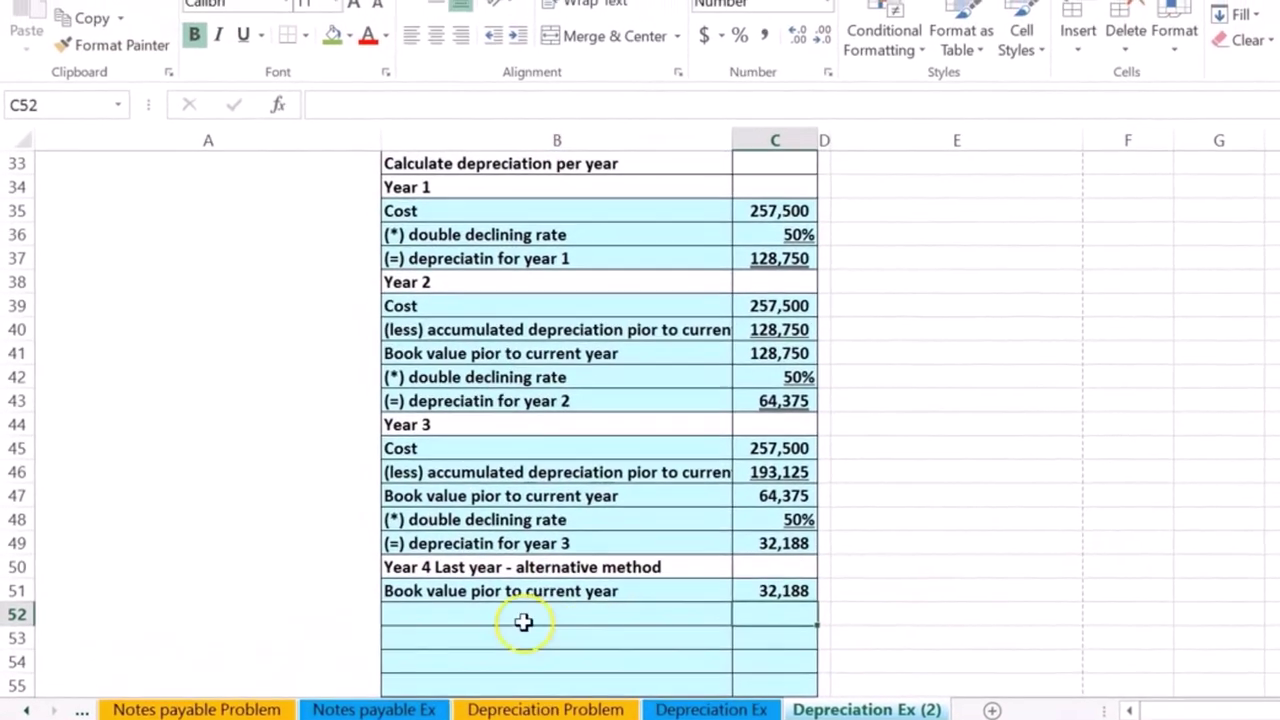
click(466, 587)
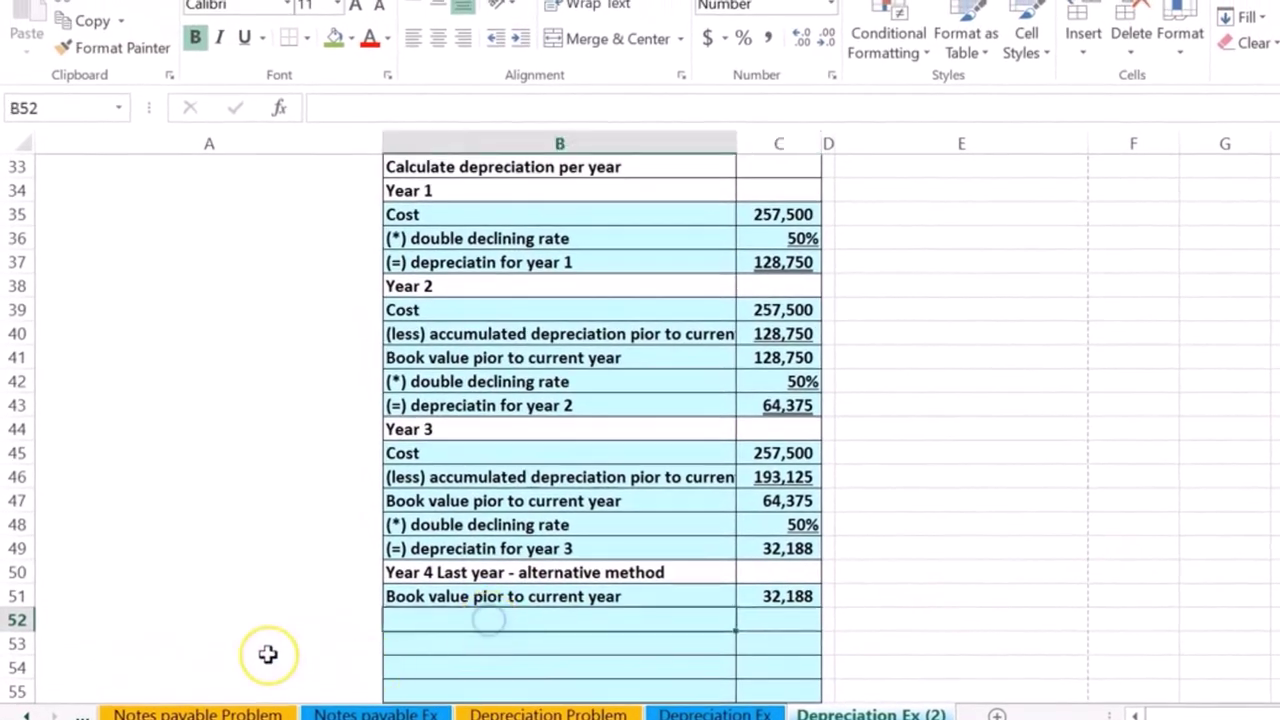
text(+)
key(Up)
key(Up)
key(Up)
key(Up)
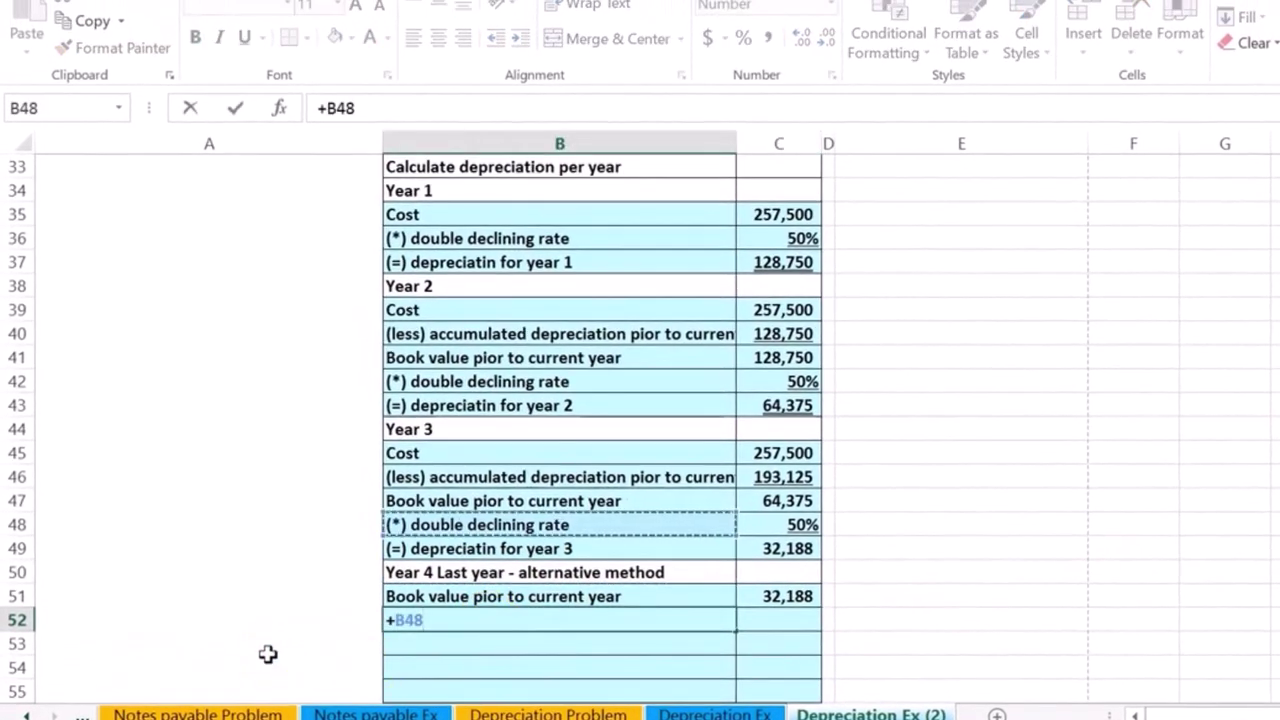
key(Return)
Step: Link the Year 4 double declining rate in C52 to C48 and format it as a percentage
key(Right)
key(Up)
text(+)
key(Up)
key(Up)
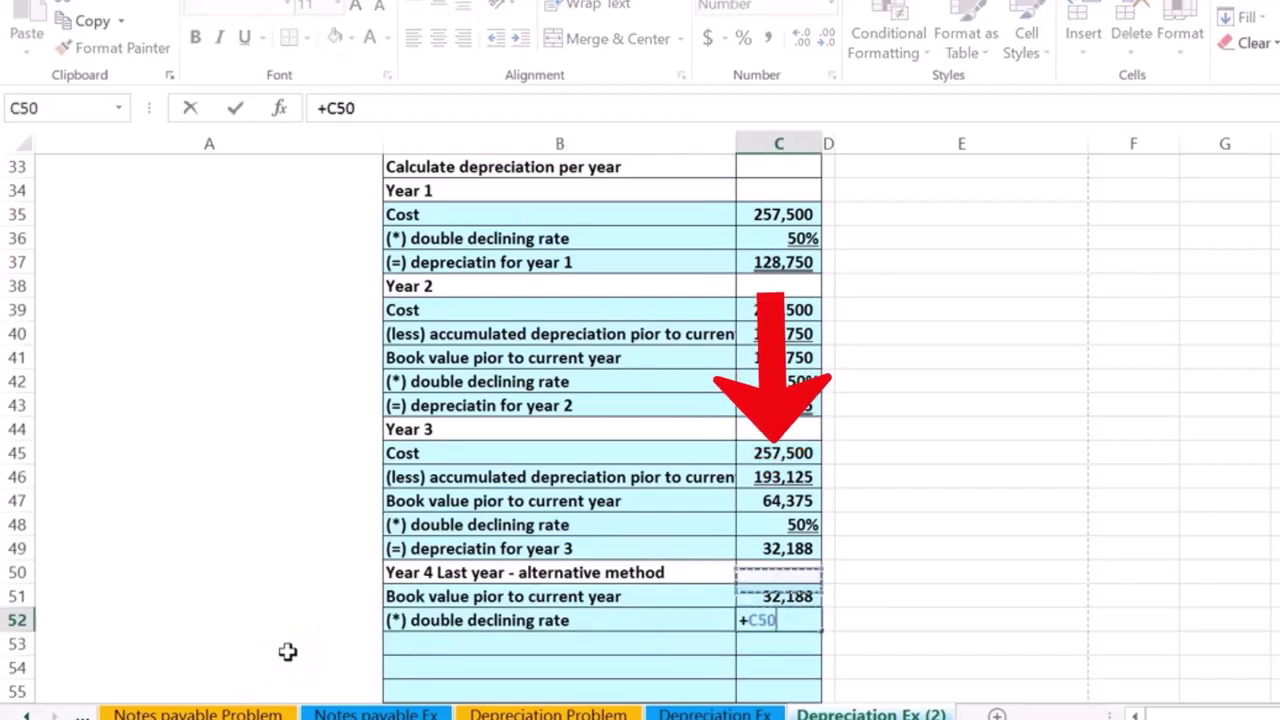
key(Return)
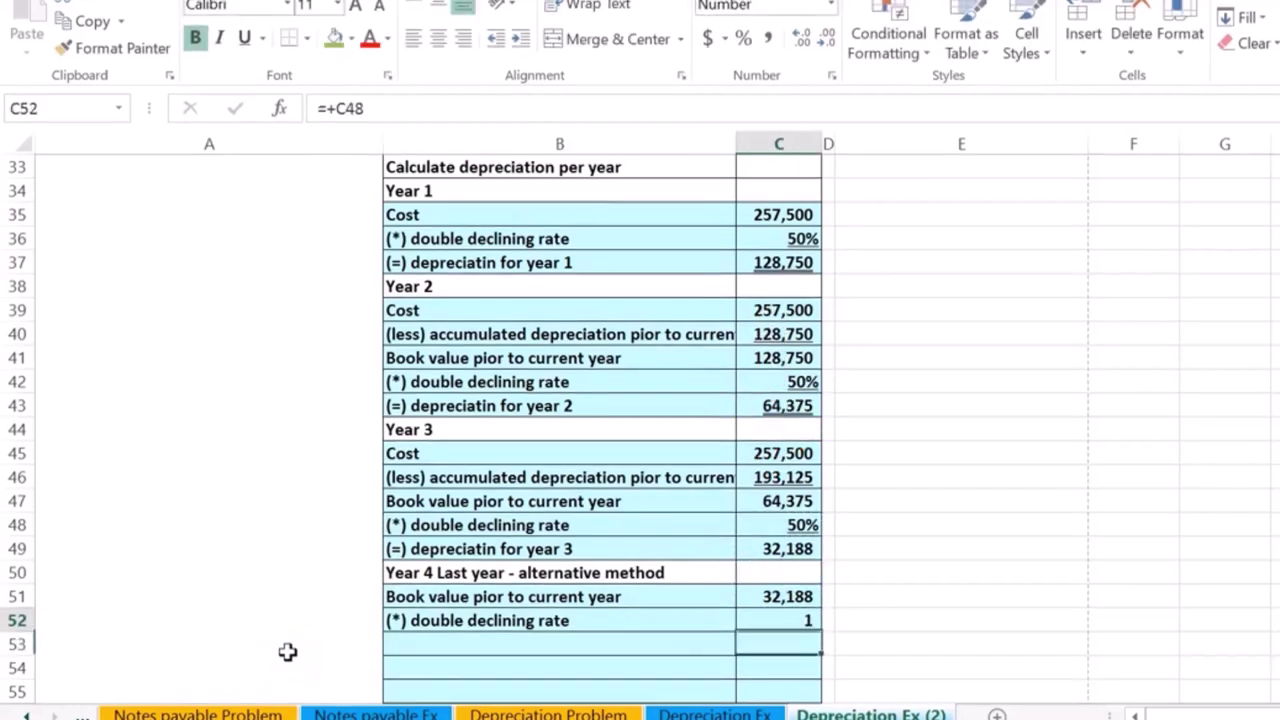
key(Up)
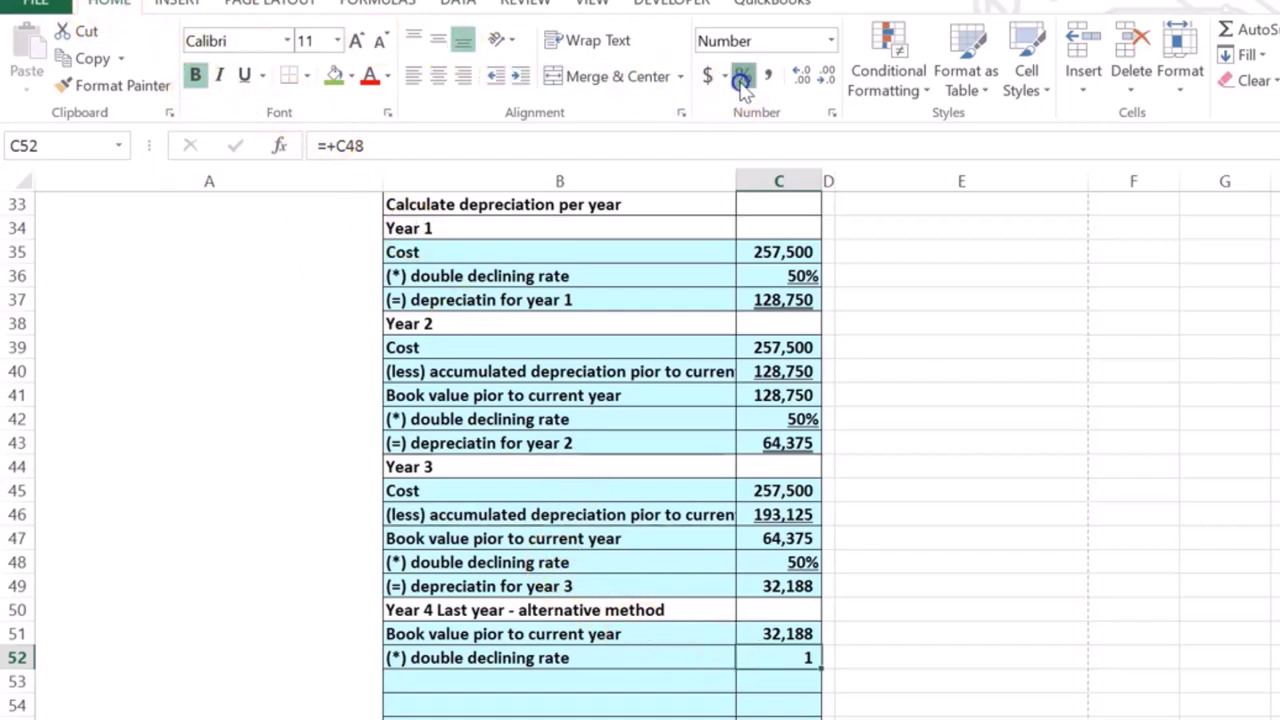
Step: Copy the Year 3 depreciation label from B49 into B53 as values and change it to "(=) depreciatin for year 4"
click(494, 685)
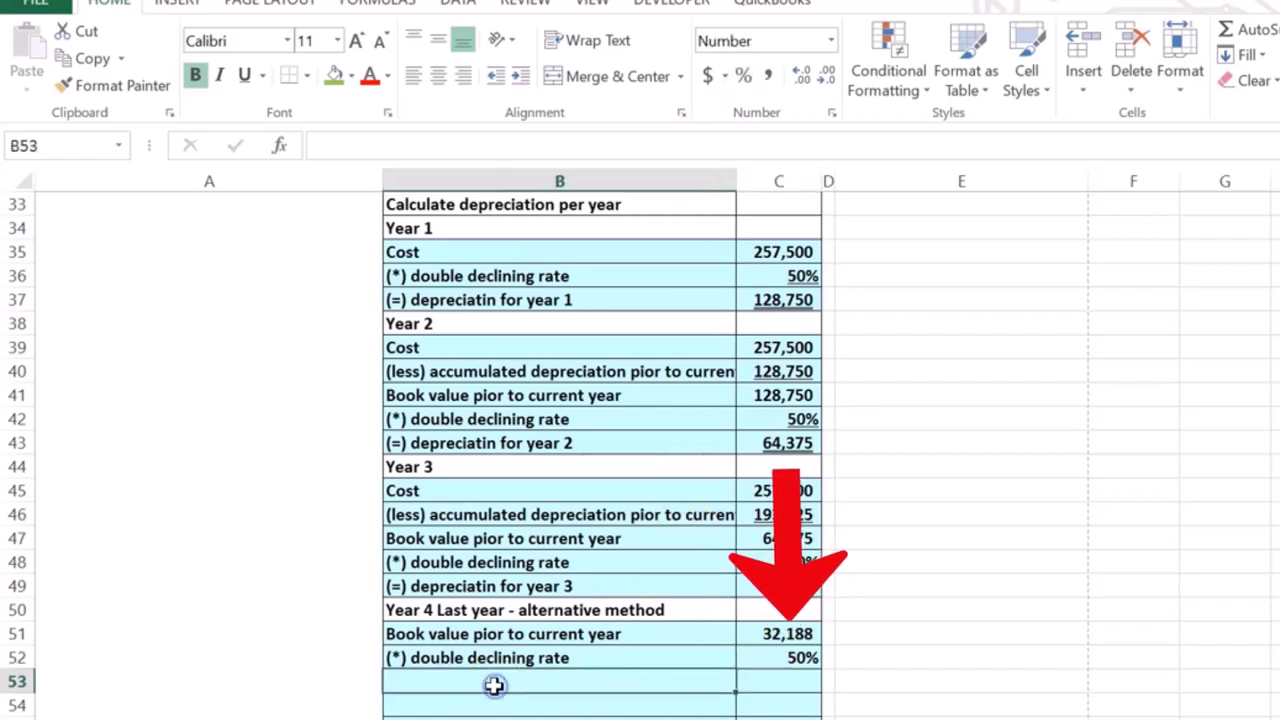
right_click(503, 586)
click(552, 145)
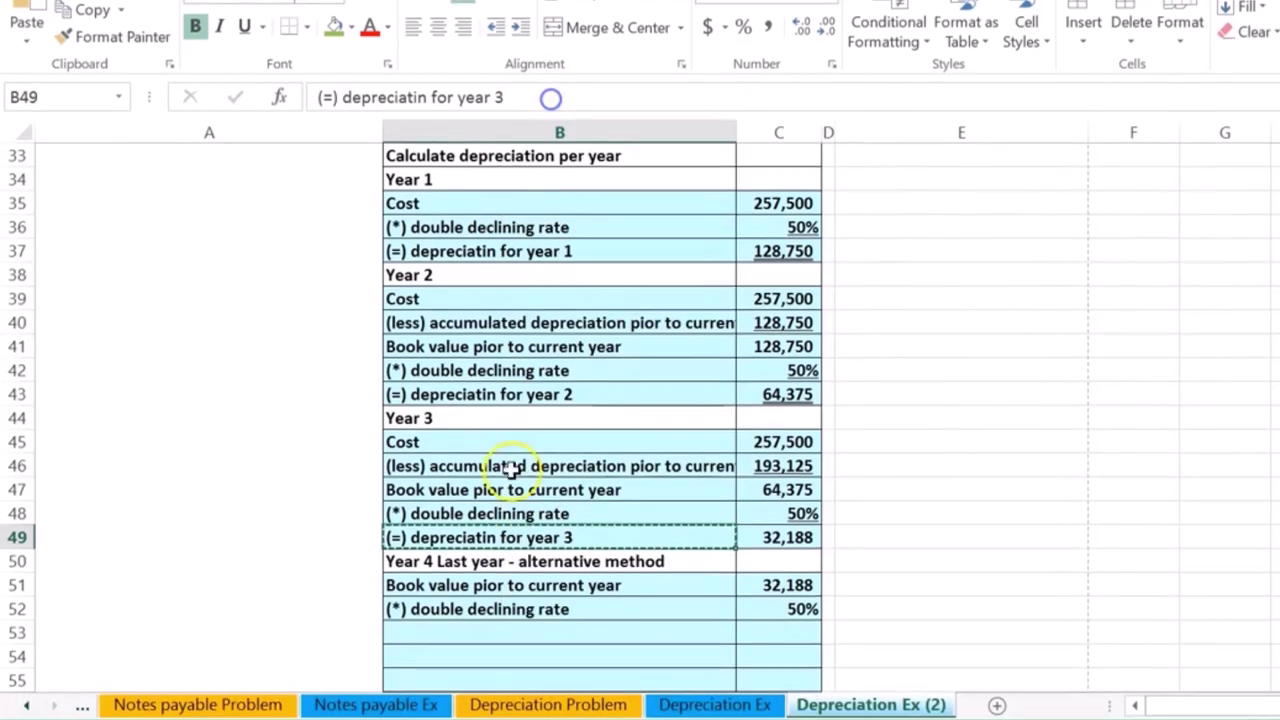
right_click(449, 630)
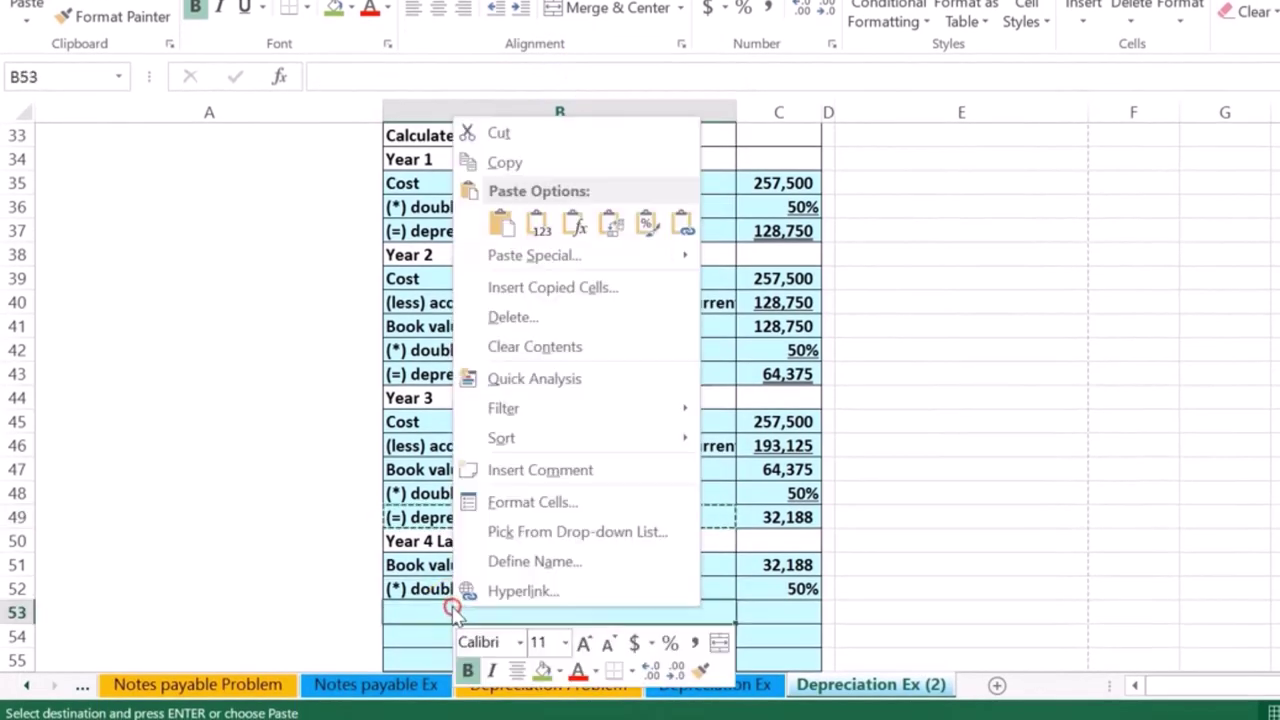
click(545, 229)
double_click(585, 612)
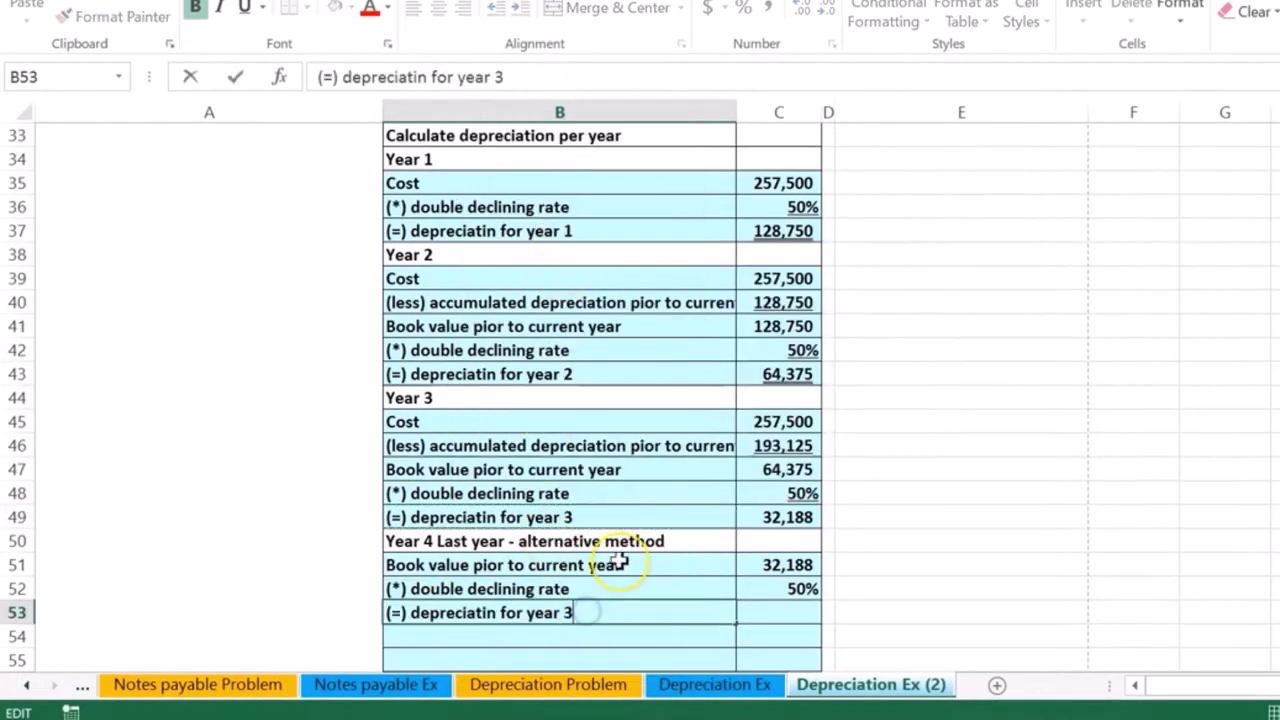
text(4)
key(Return)
Step: Calculate Year 4 depreciation in C53 by multiplying the book value in C51 by the rate in C52
key(Right)
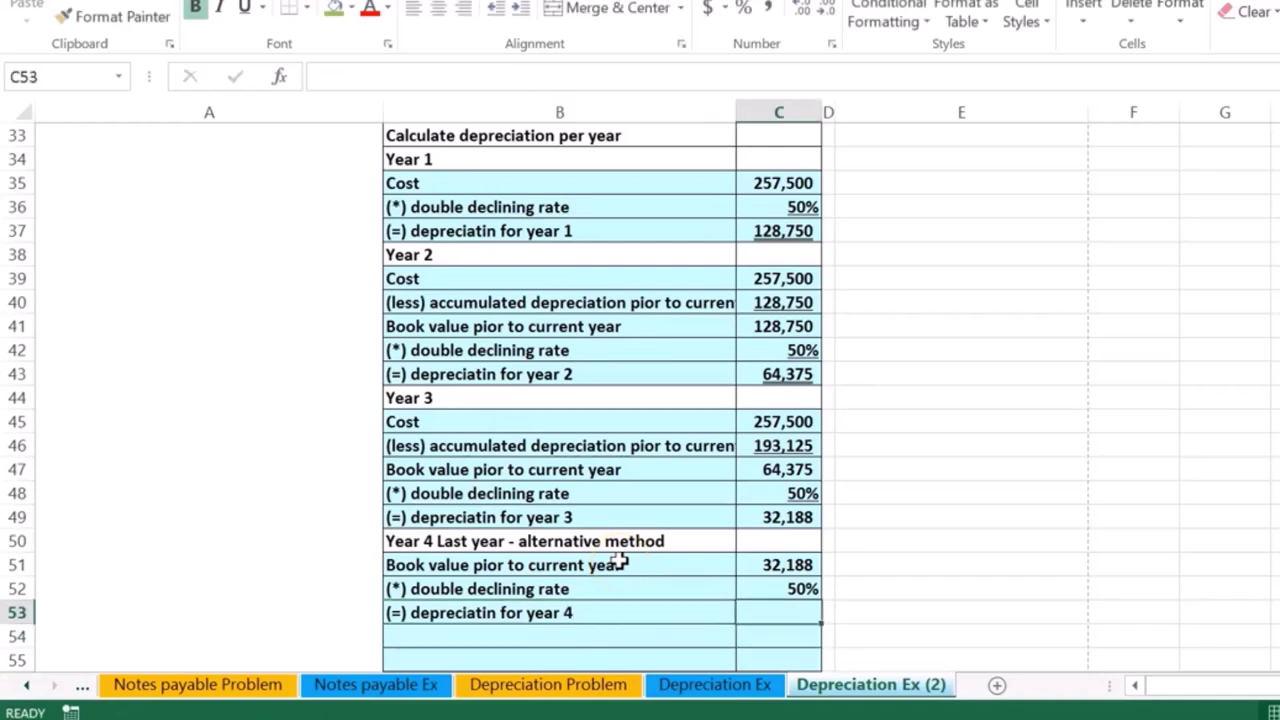
text(=)
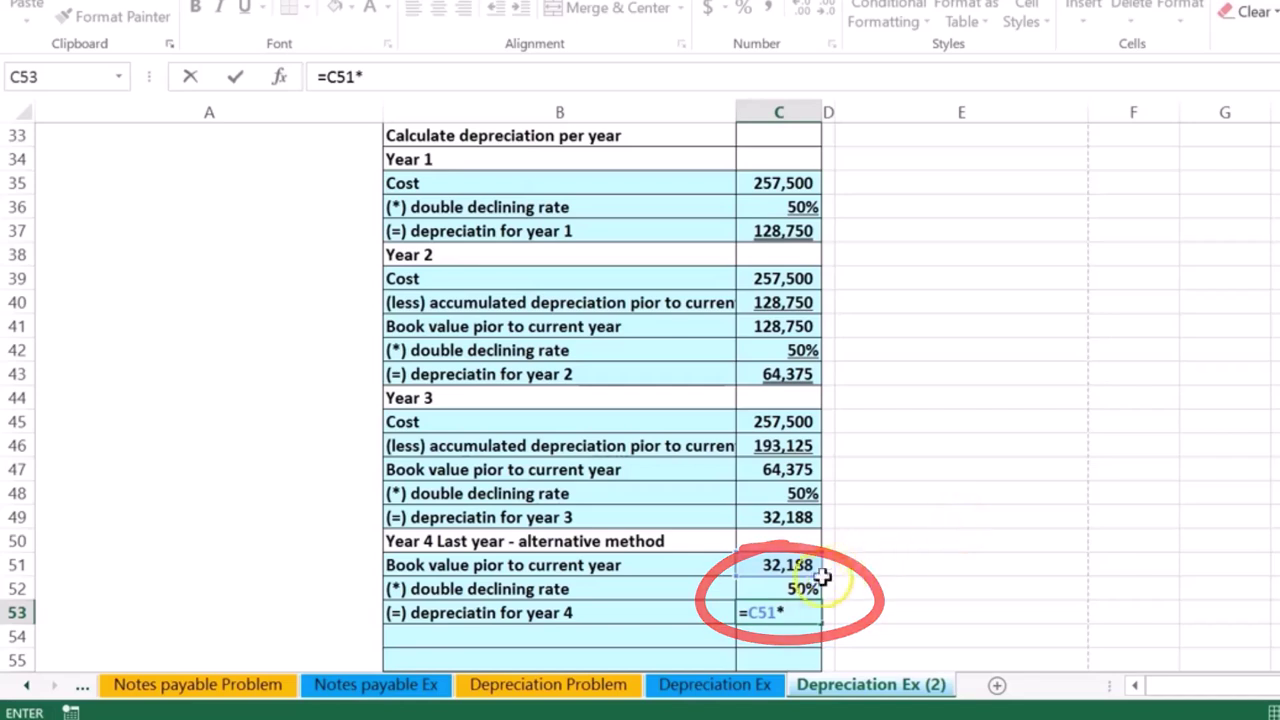
key(Return)
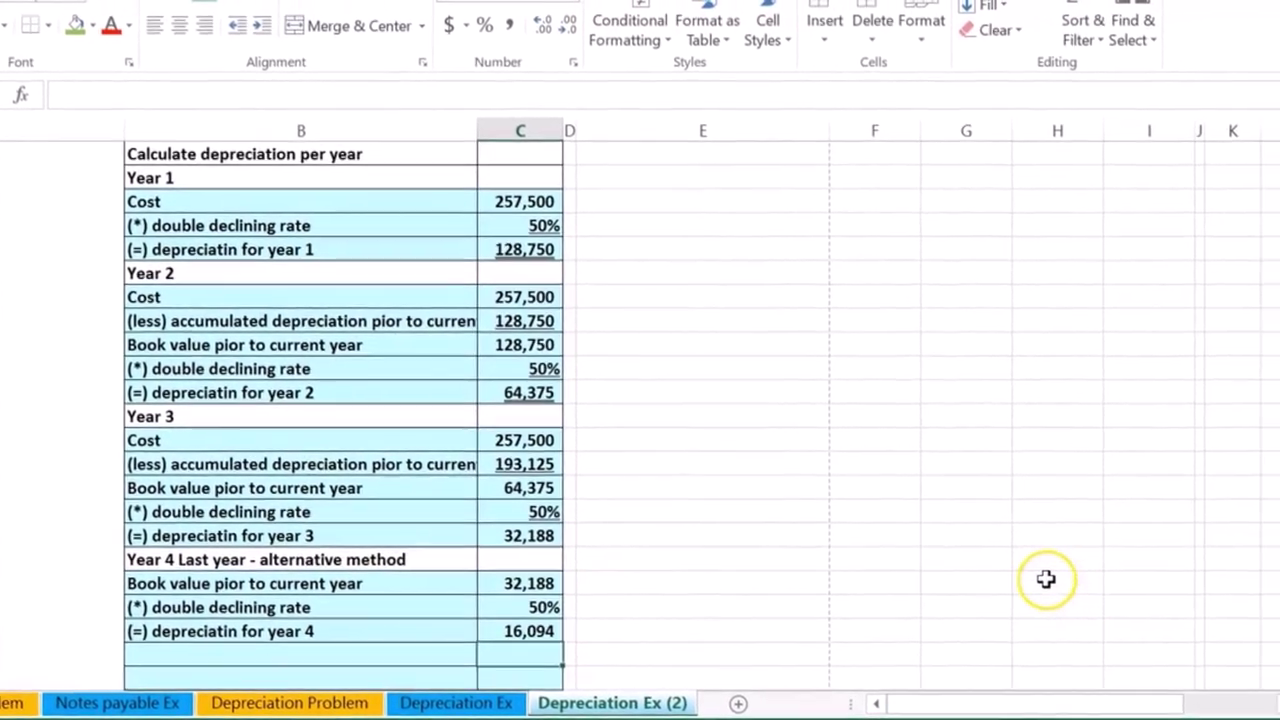
Step: Link the Year 4 depreciation in the summary cell I19 to the calculated amount in C53
scroll(1279, 558, up, 5)
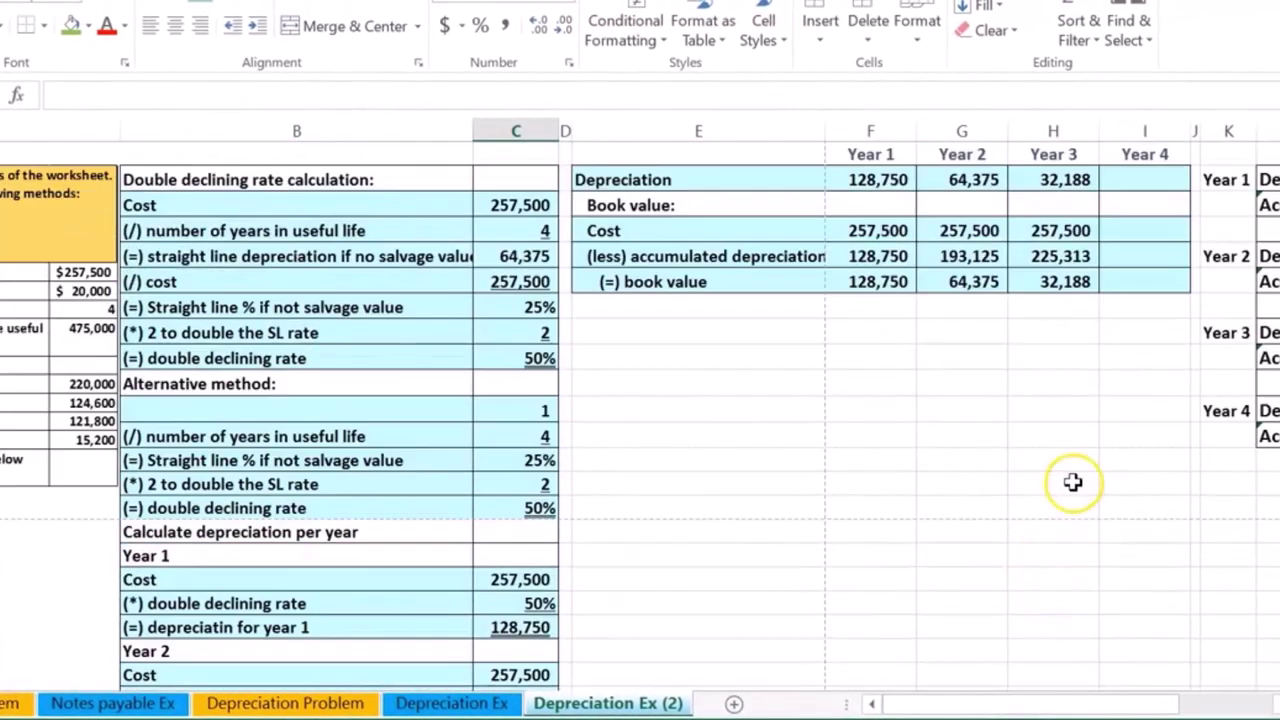
scroll(1072, 482, up, 1)
click(1135, 253)
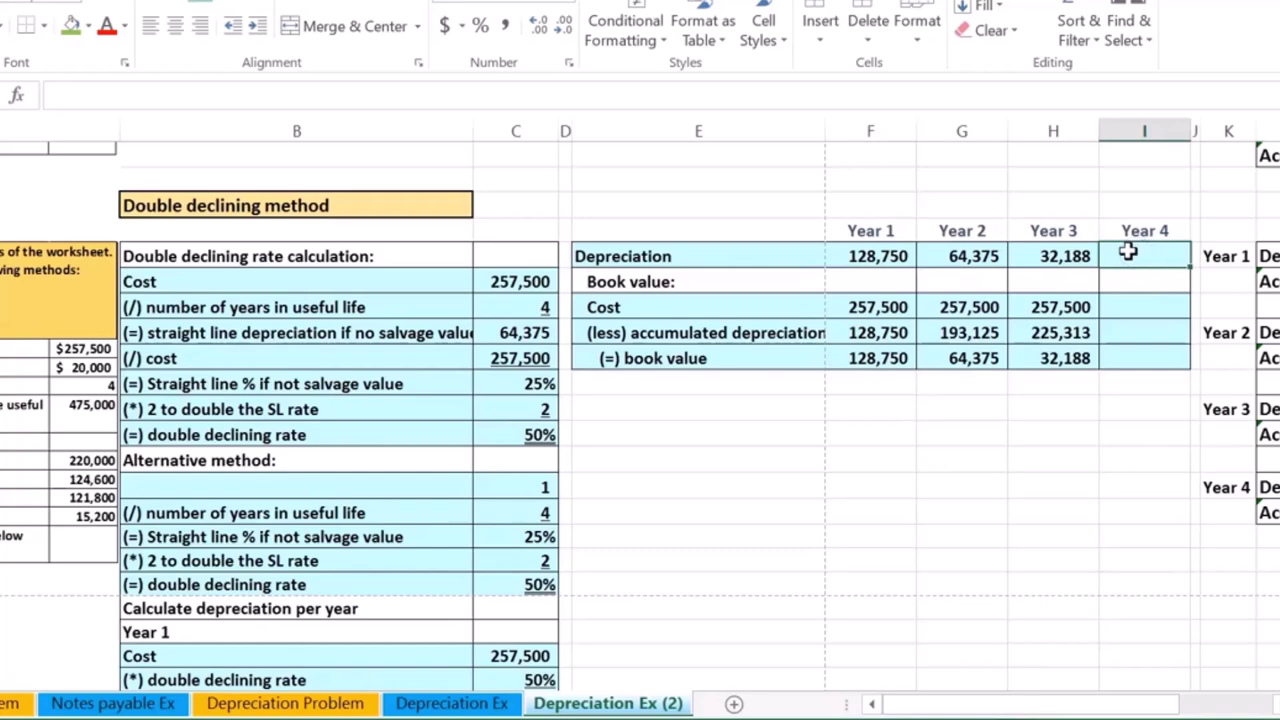
text(=)
scroll(852, 467, down, 8)
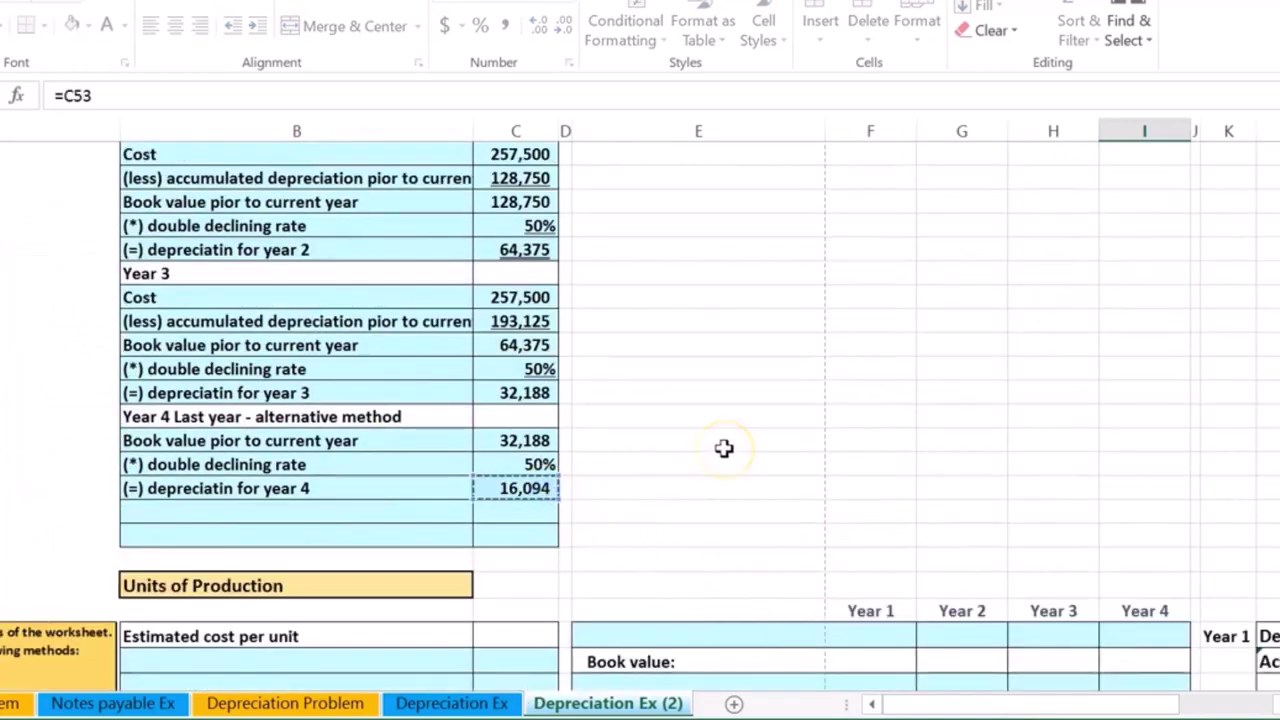
key(Return)
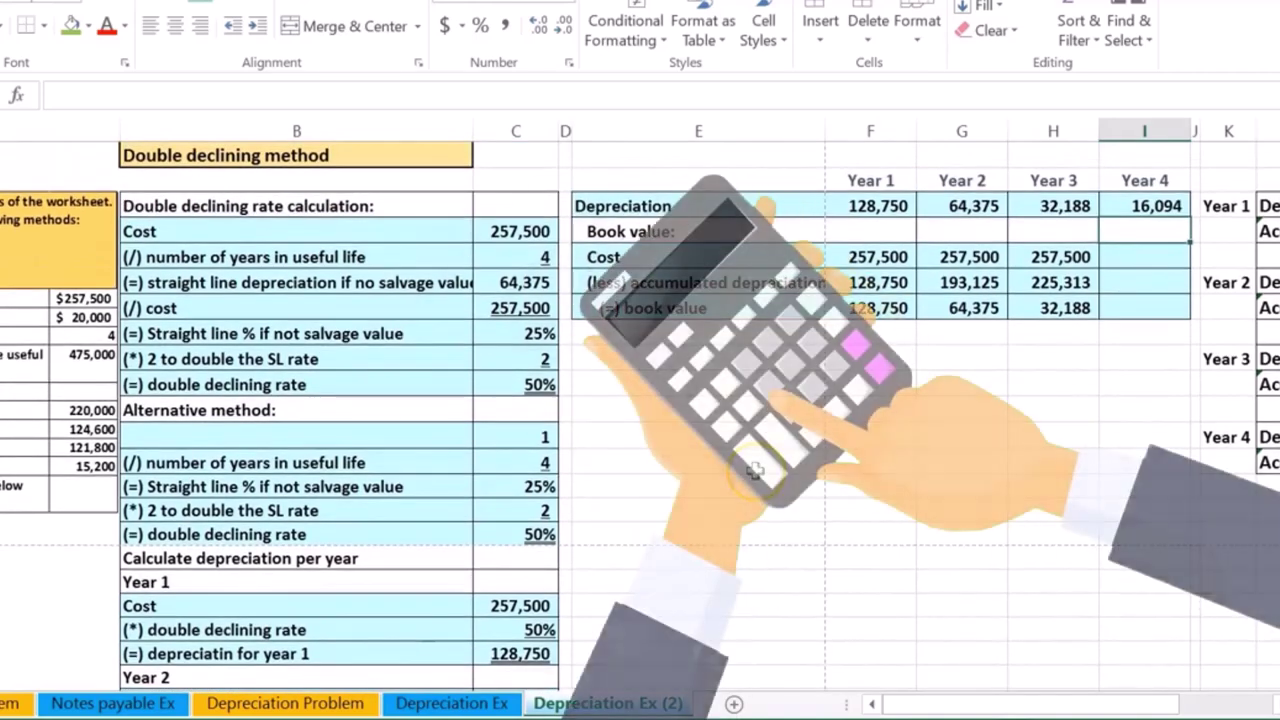
Step: Link the Year 4 cost in I21 to the Year 3 cost and calculate Year 4 accumulated depreciation in I22 as H22+I19
click(1142, 256)
text(+)
key(Left)
key(Return)
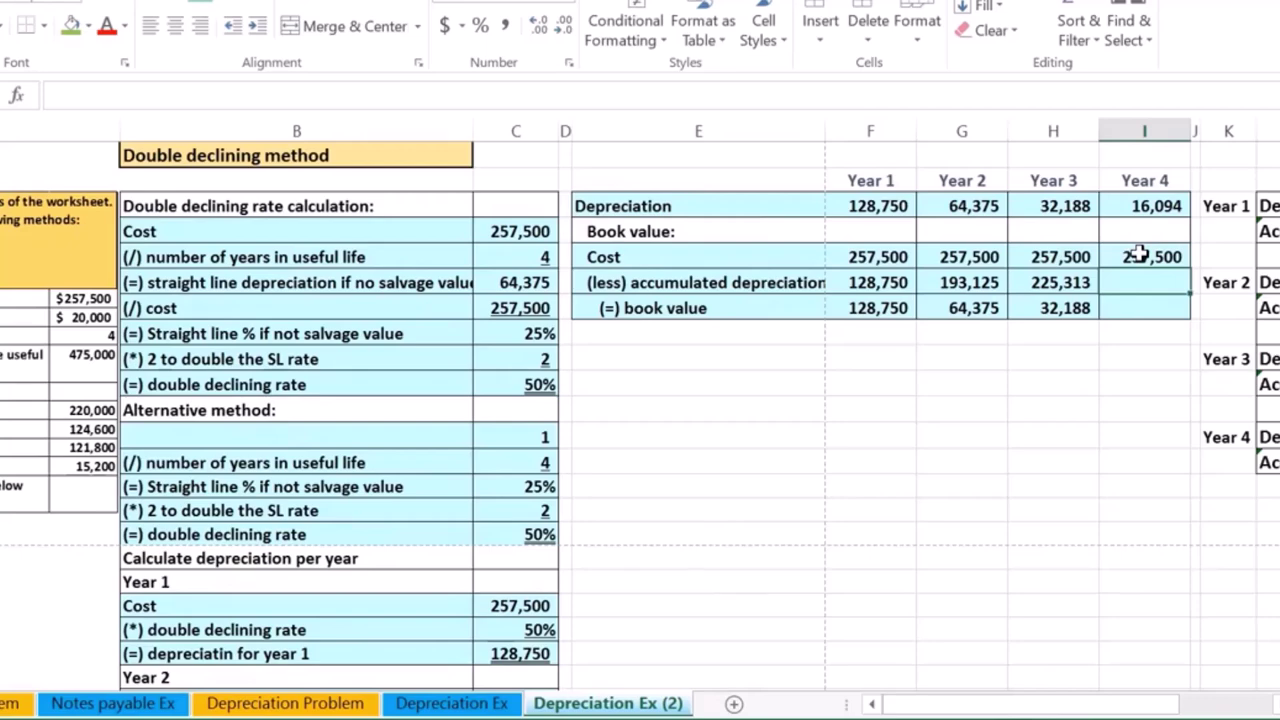
text(=)
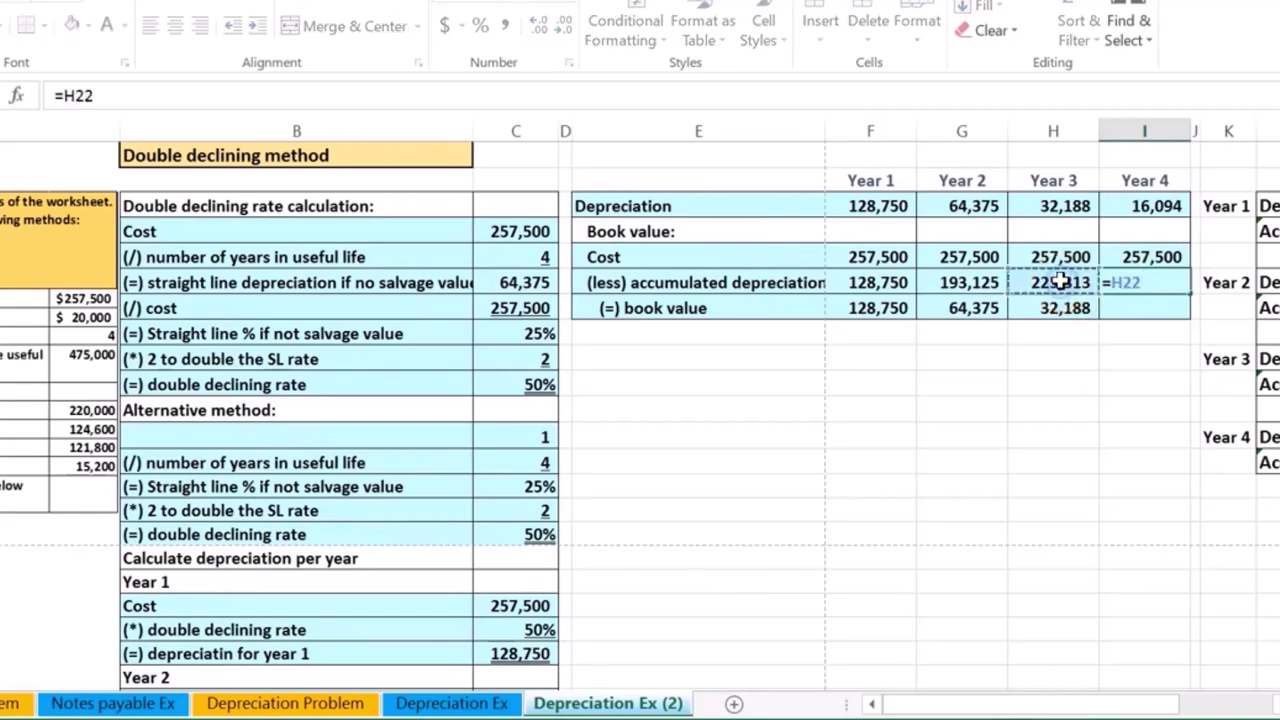
click(1150, 207)
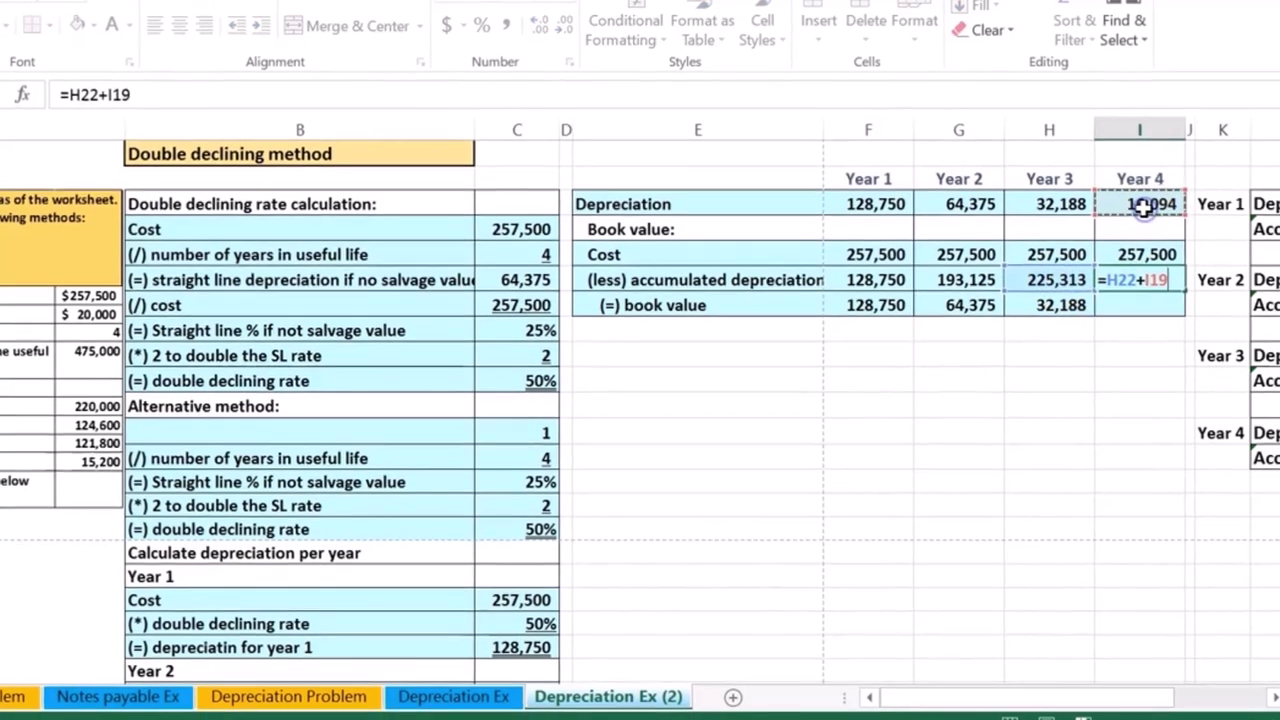
key(Return)
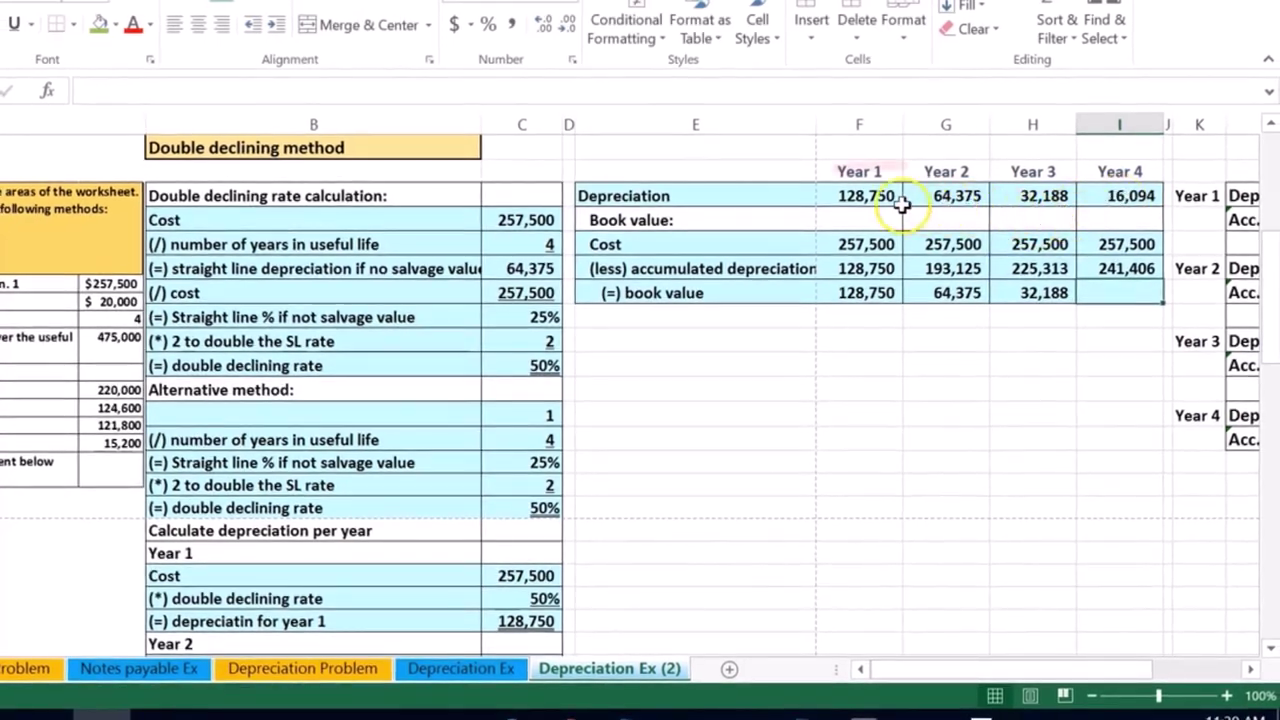
Step: Check the sum of depreciation for Years 1 to 4, and calculate the Year 4 book value in I23 as I21-I22
drag(902, 200, 1130, 196)
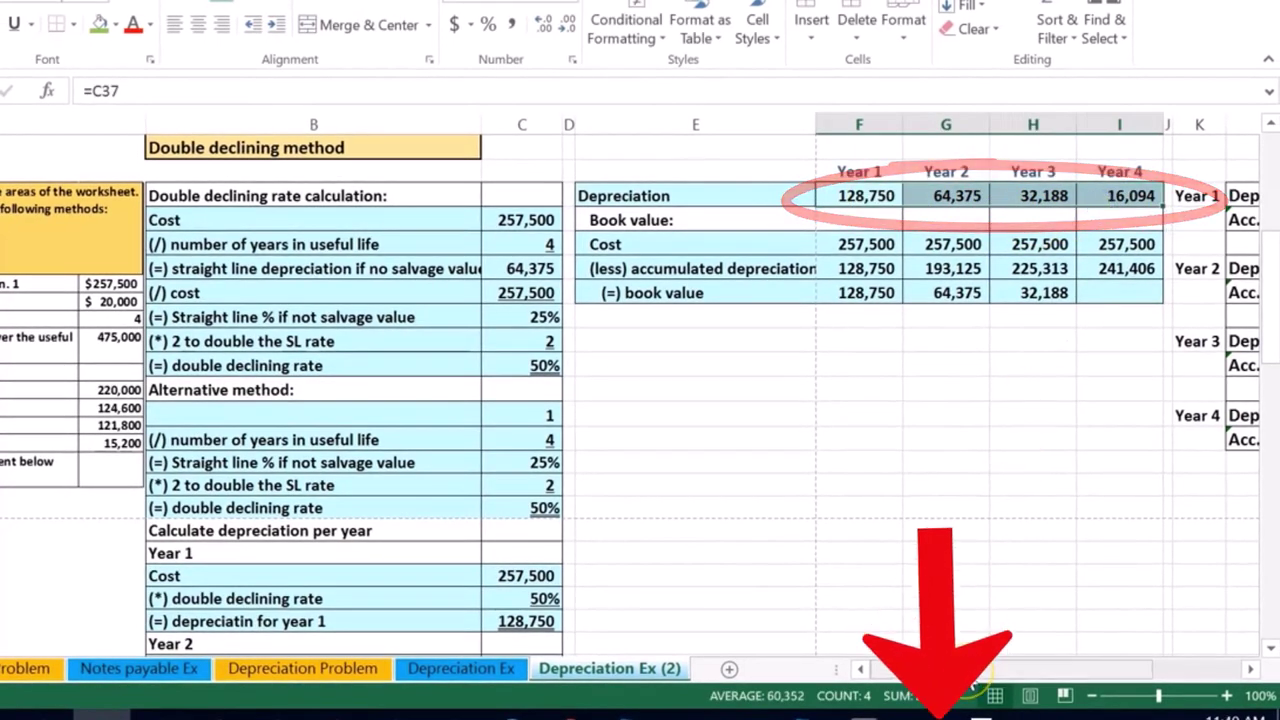
click(1119, 290)
text(=)
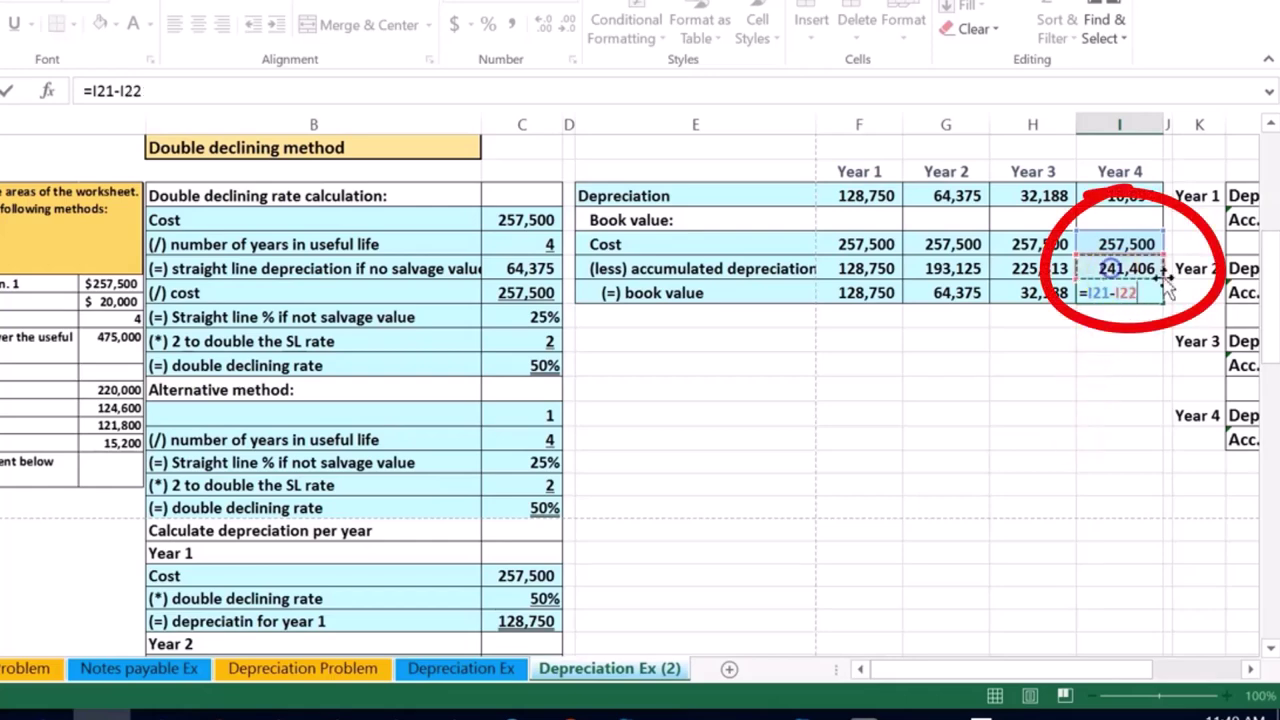
key(Return)
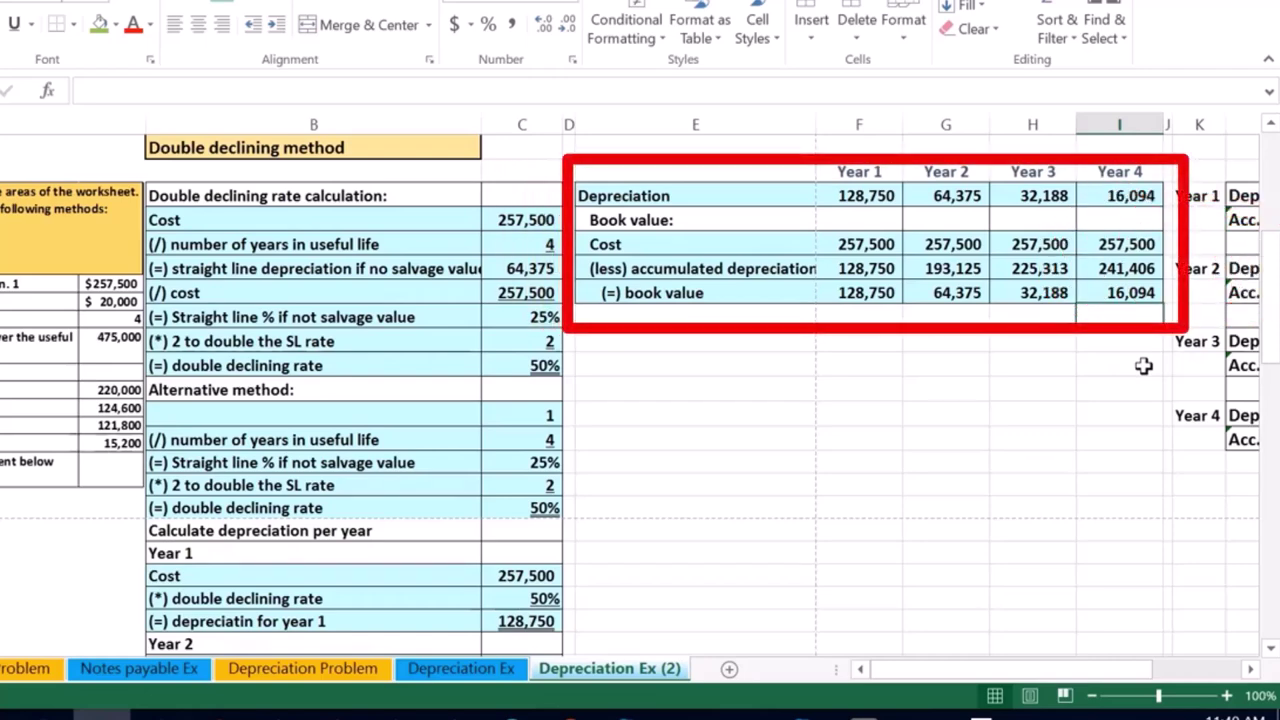
Step: Clear the Year 4 summary values in I19:I23 and the Year 4 calculation in B51:C53
key(Up)
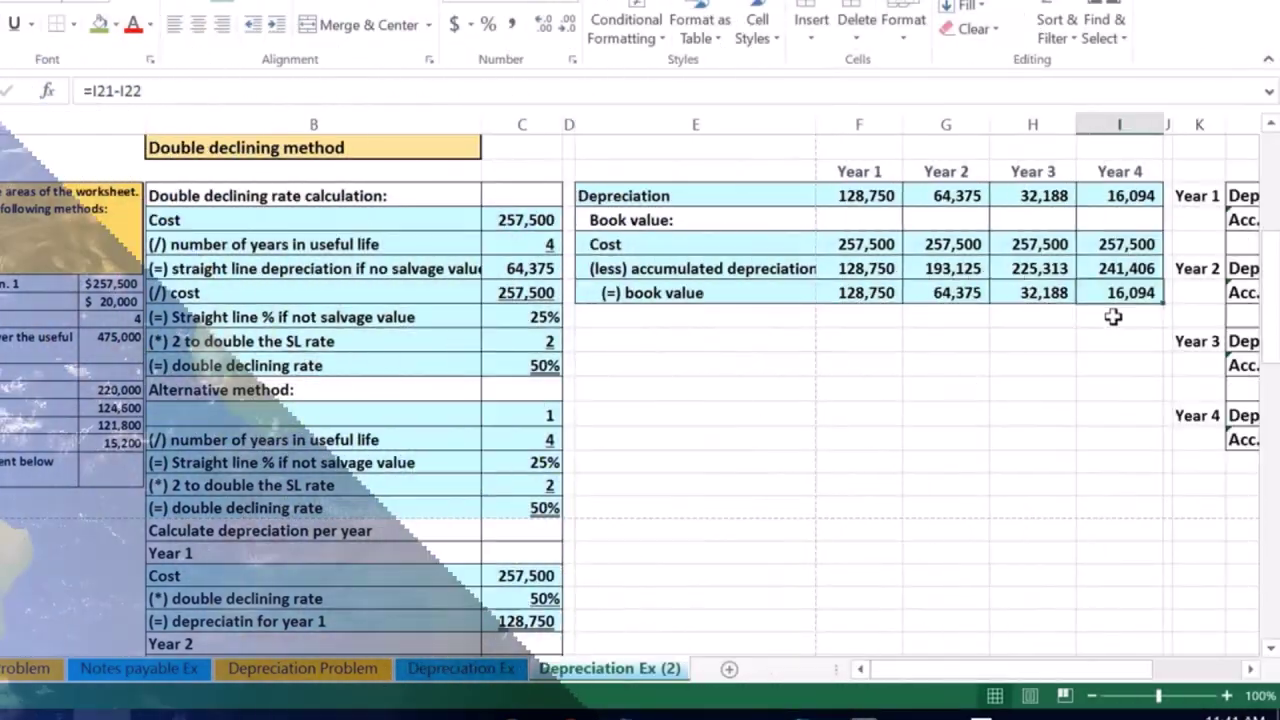
drag(1120, 203, 1114, 286)
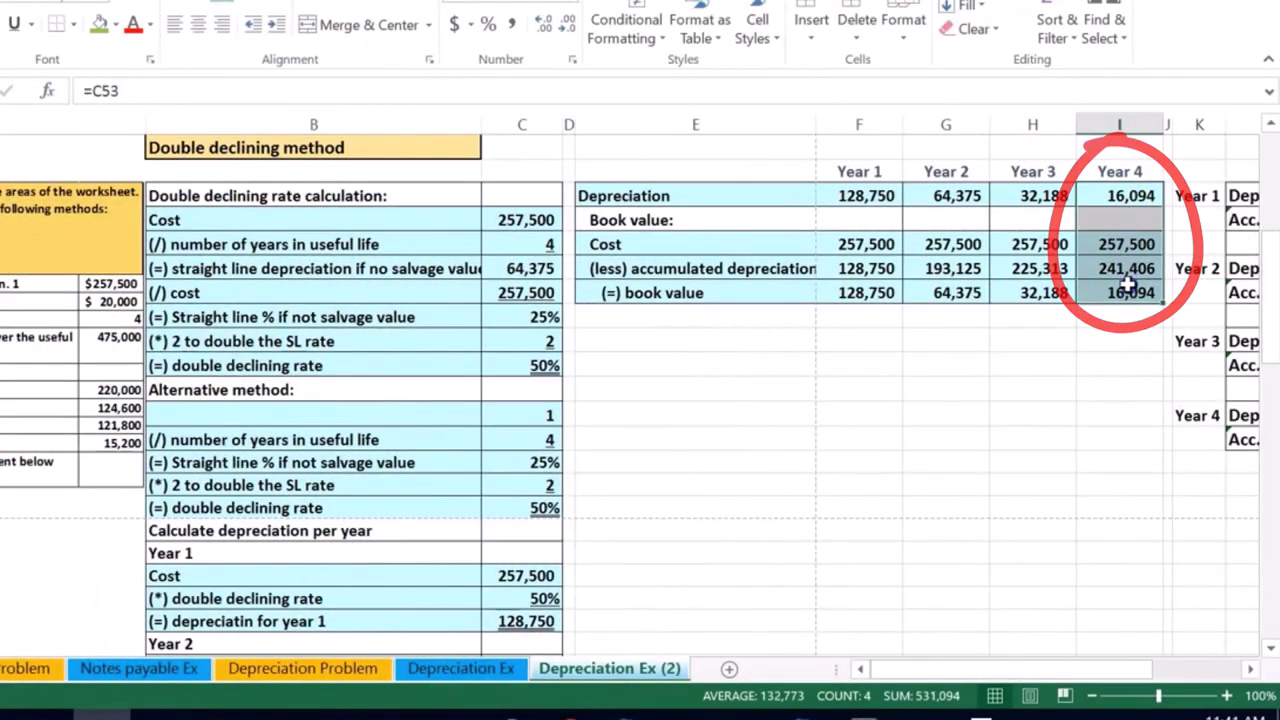
key(Delete)
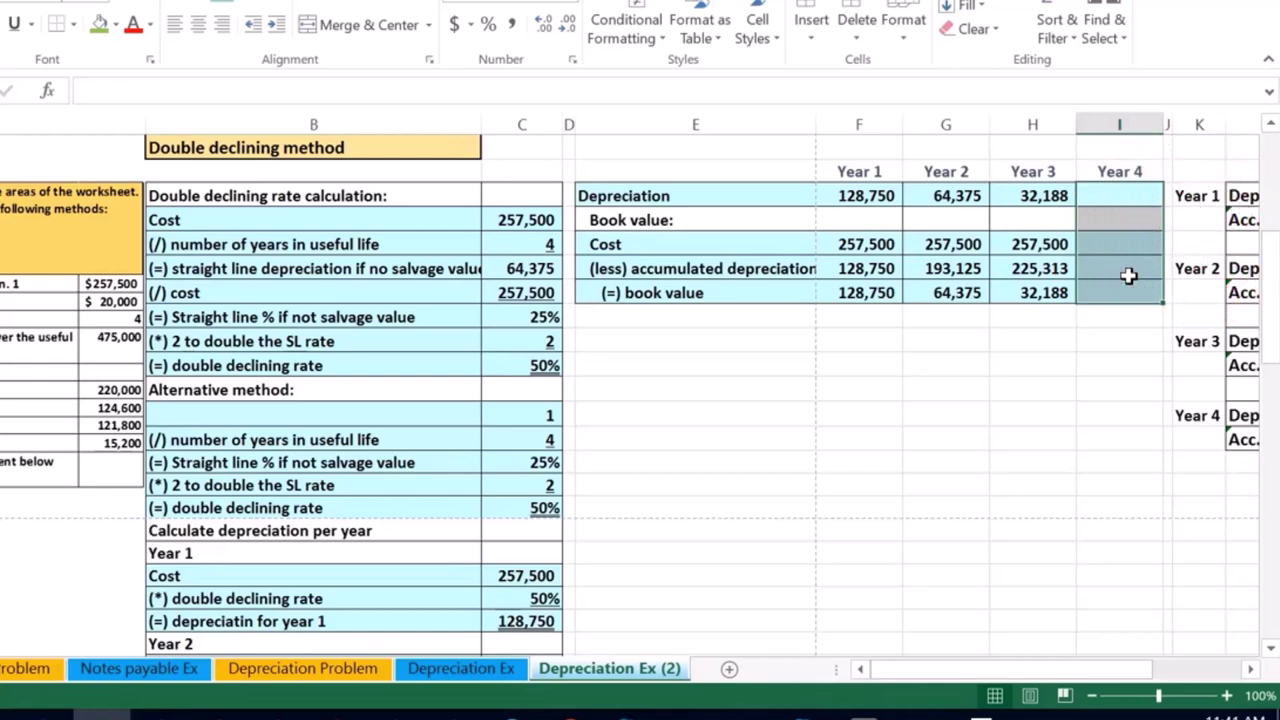
scroll(988, 540, down, 4)
scroll(749, 497, down, 4)
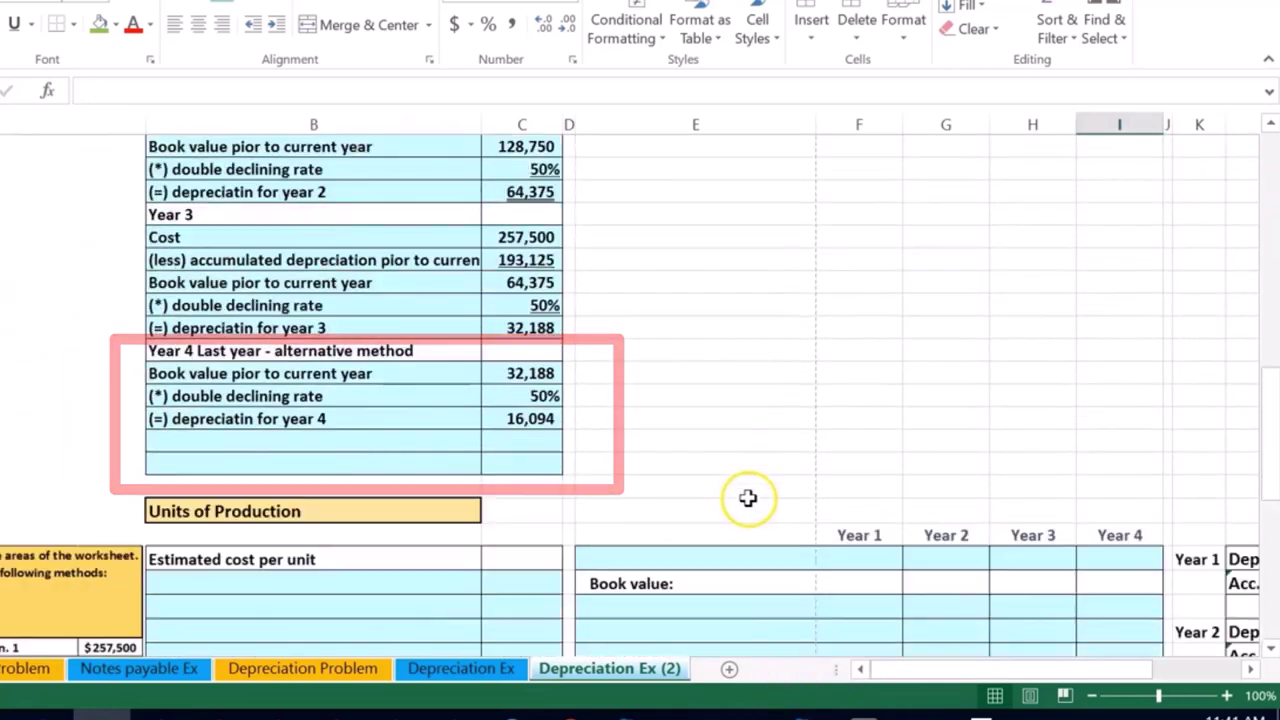
drag(192, 373, 531, 423)
key(Delete)
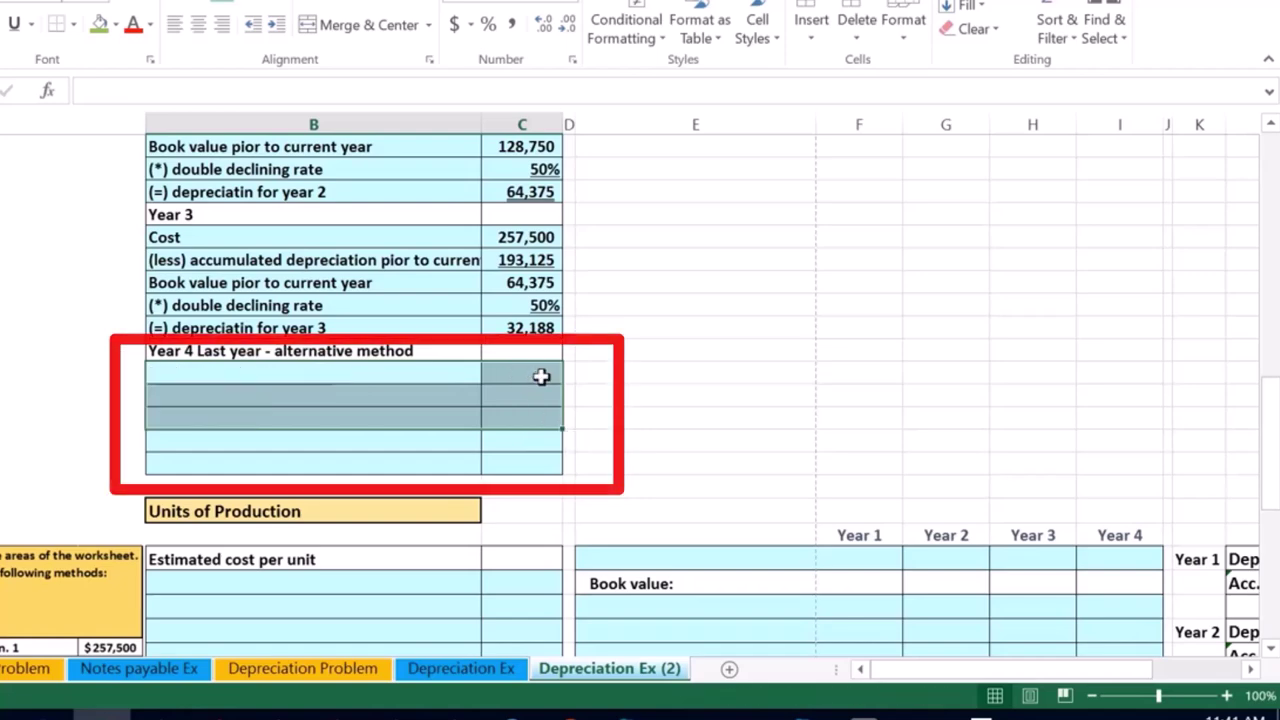
Step: Under "Year 4 Last year - alternative method", label B51 "Cost" and enter 257500 in C51
click(365, 376)
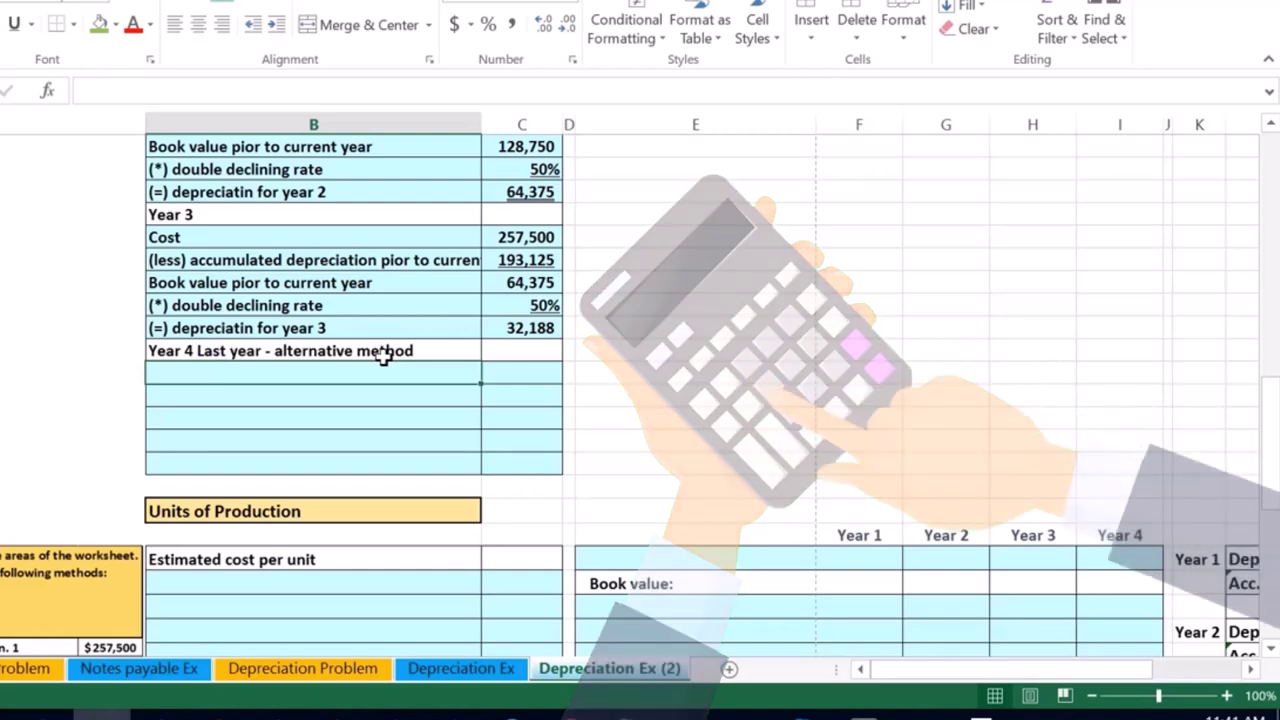
text(Cost)
key(Tab)
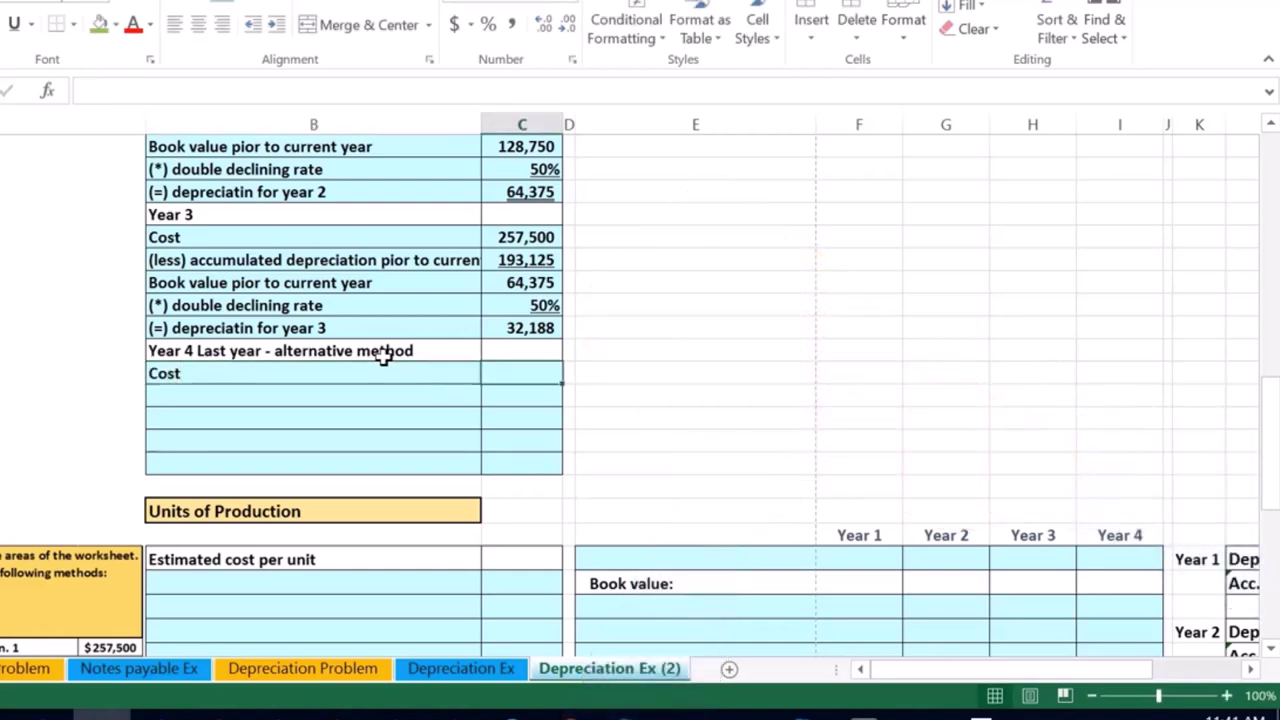
text(257500)
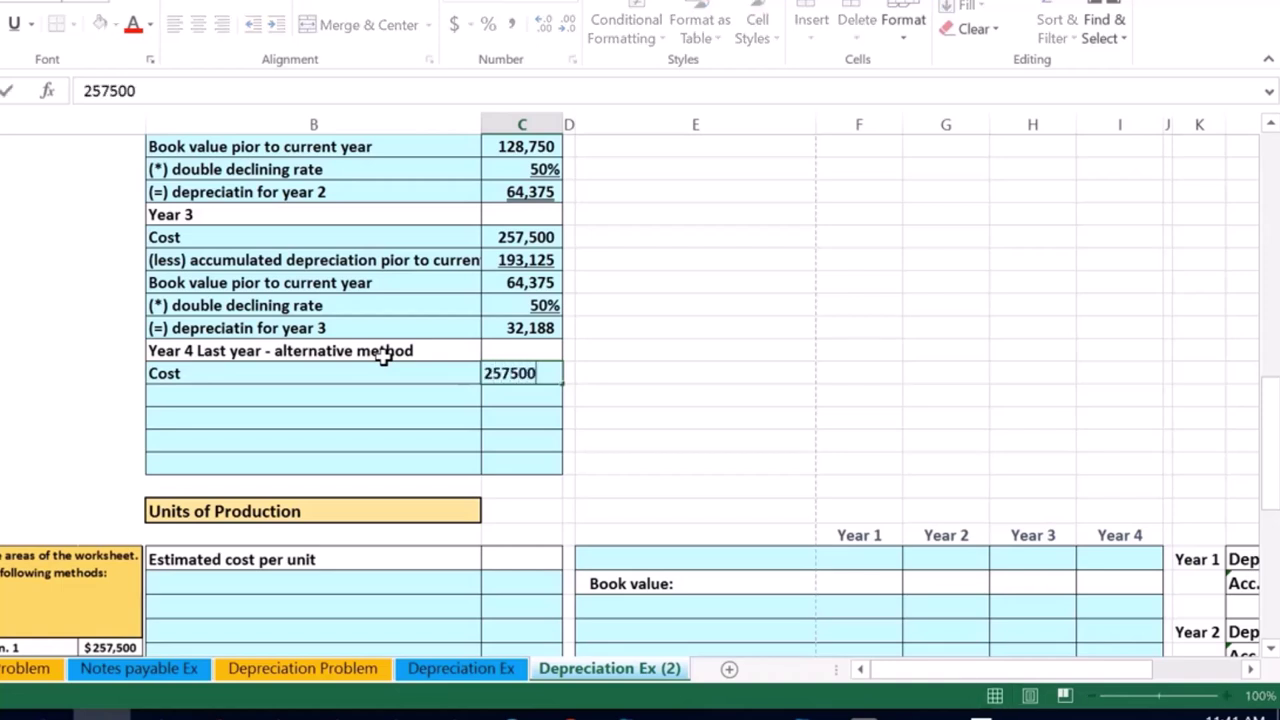
key(Return)
Step: Label B52 "(less) salvage value" below the Year 4 cost
text(()
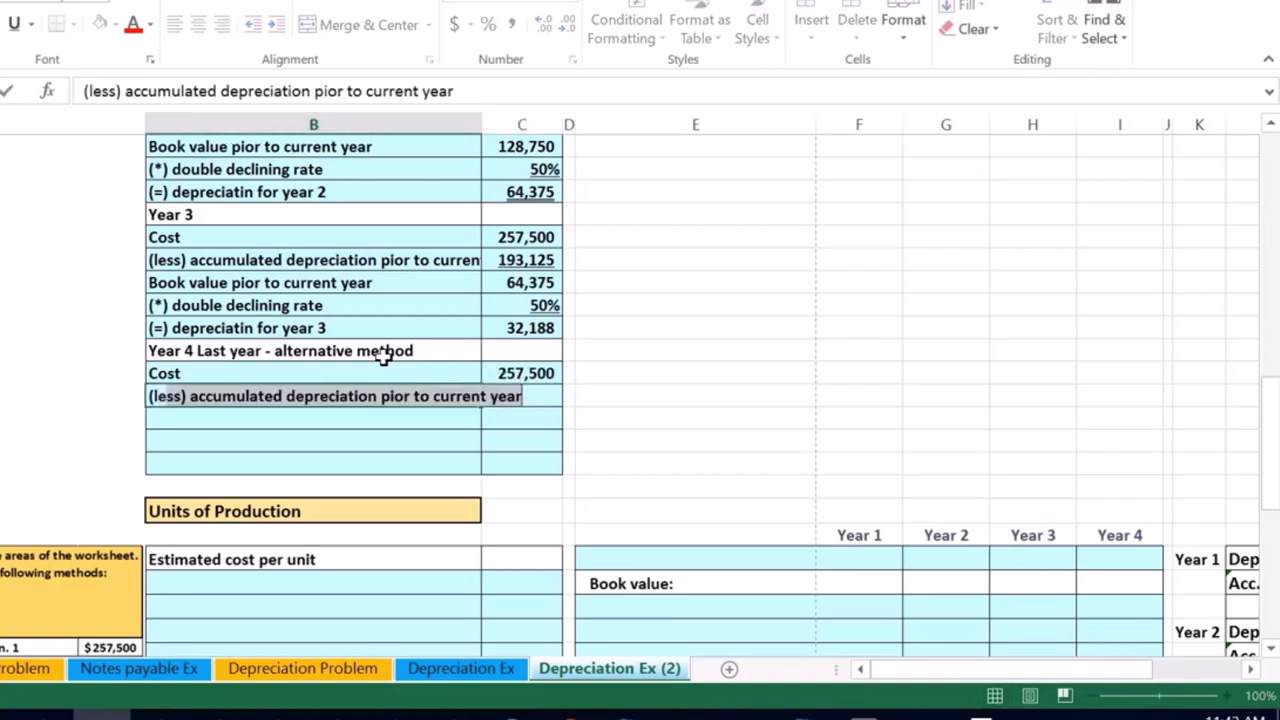
text(less) sa)
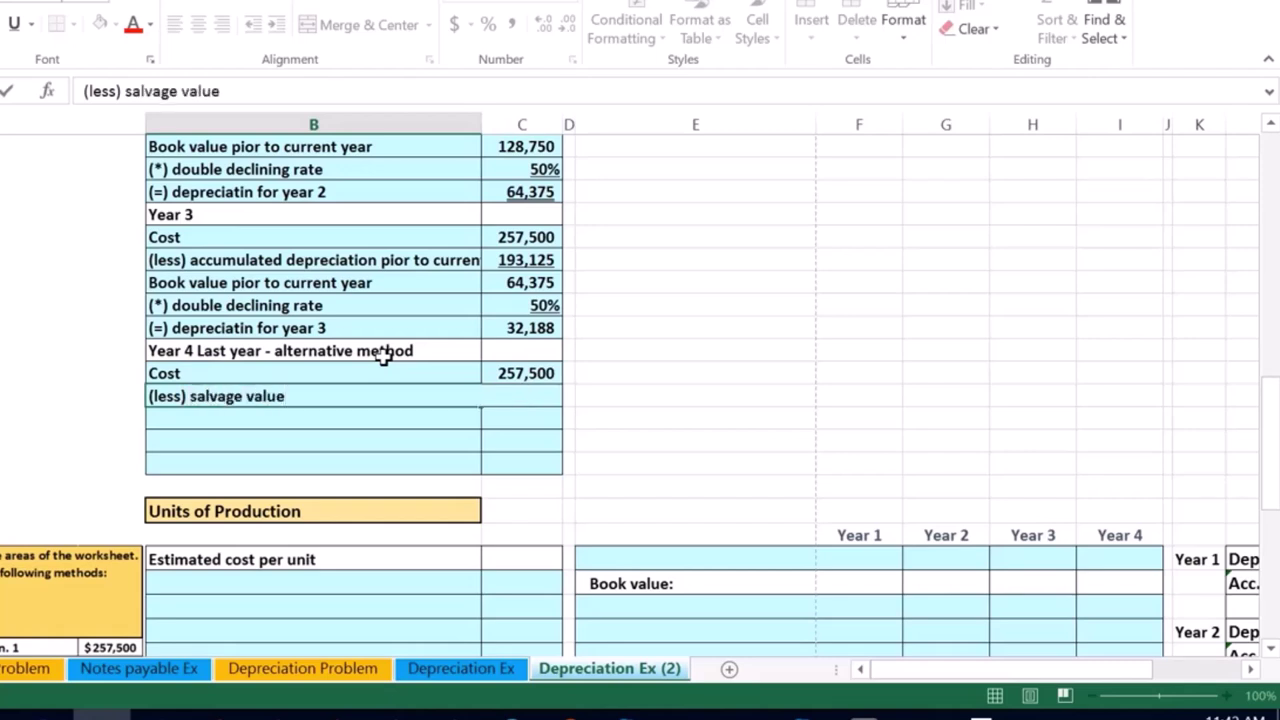
text(lvage value)
key(Tab)
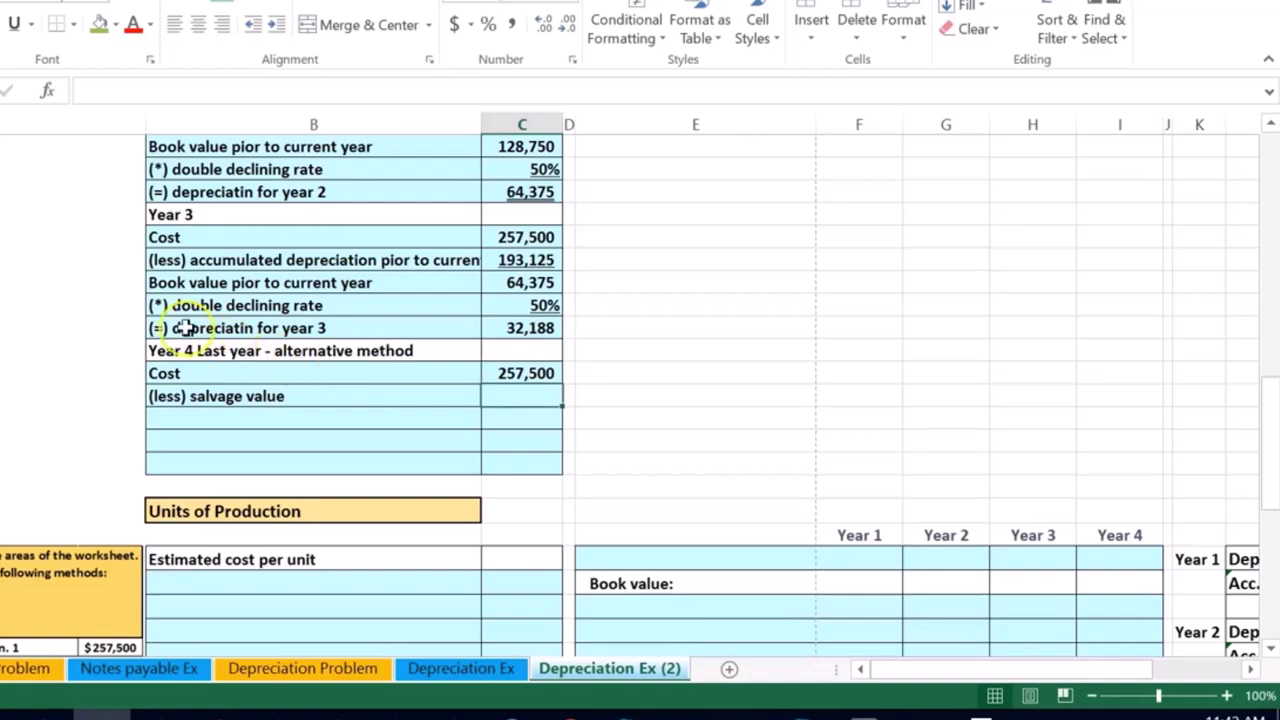
Step: Try to enter the salvage value of 20000 from the problem data in C52
scroll(114, 400, up, 7)
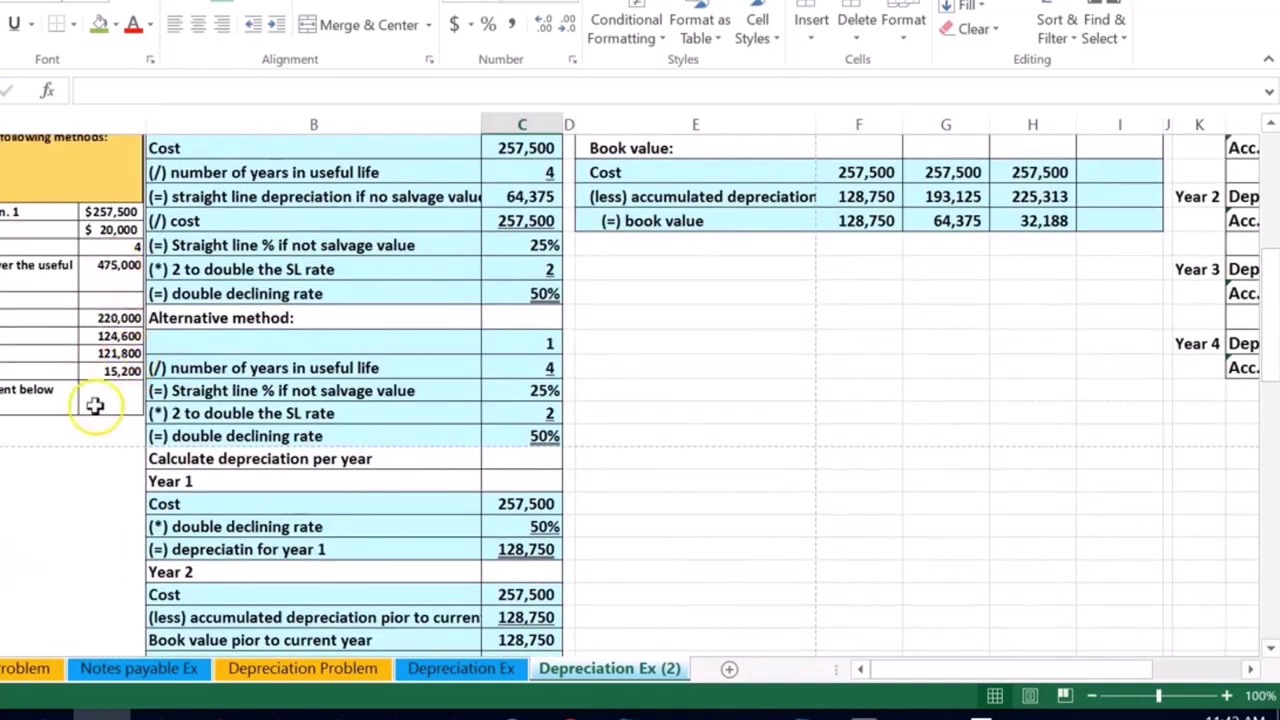
scroll(97, 393, down, 5)
text(2%)
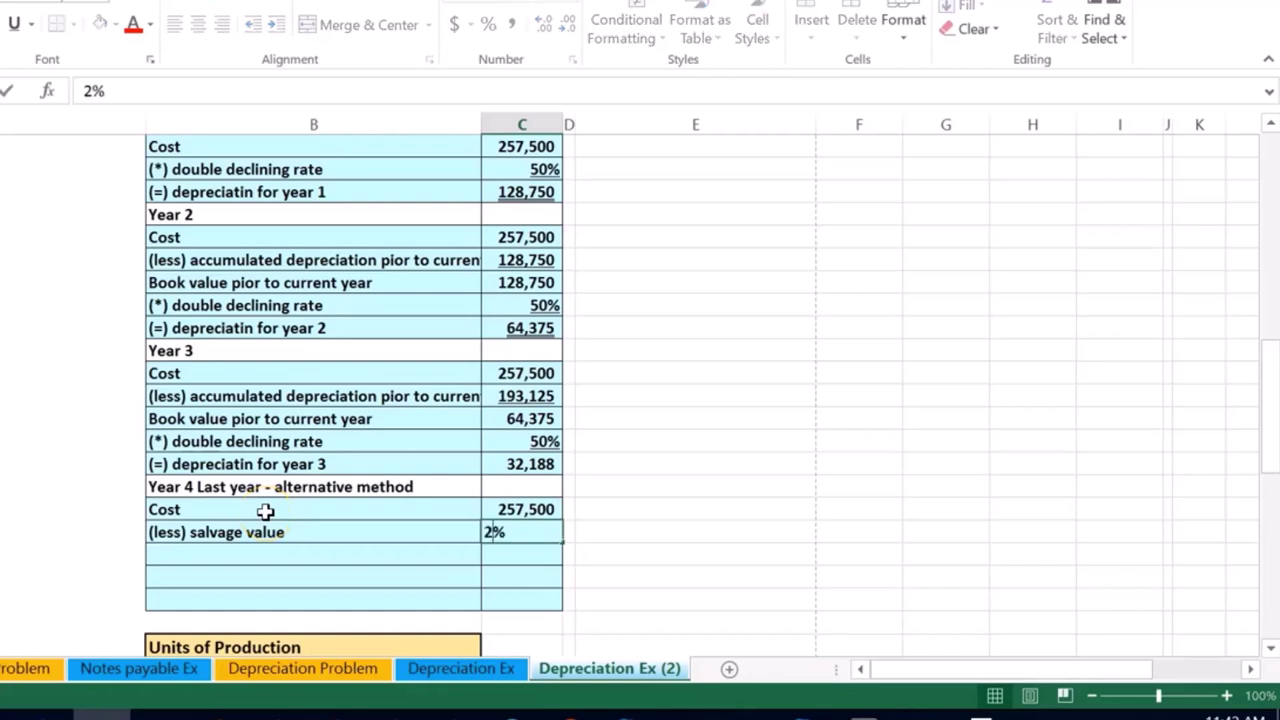
text(0000)
key(Return)
Step: Copy the number format of C51 onto C52 and re-enter 20000 as the salvage value
key(Up)
key(Left)
key(Right)
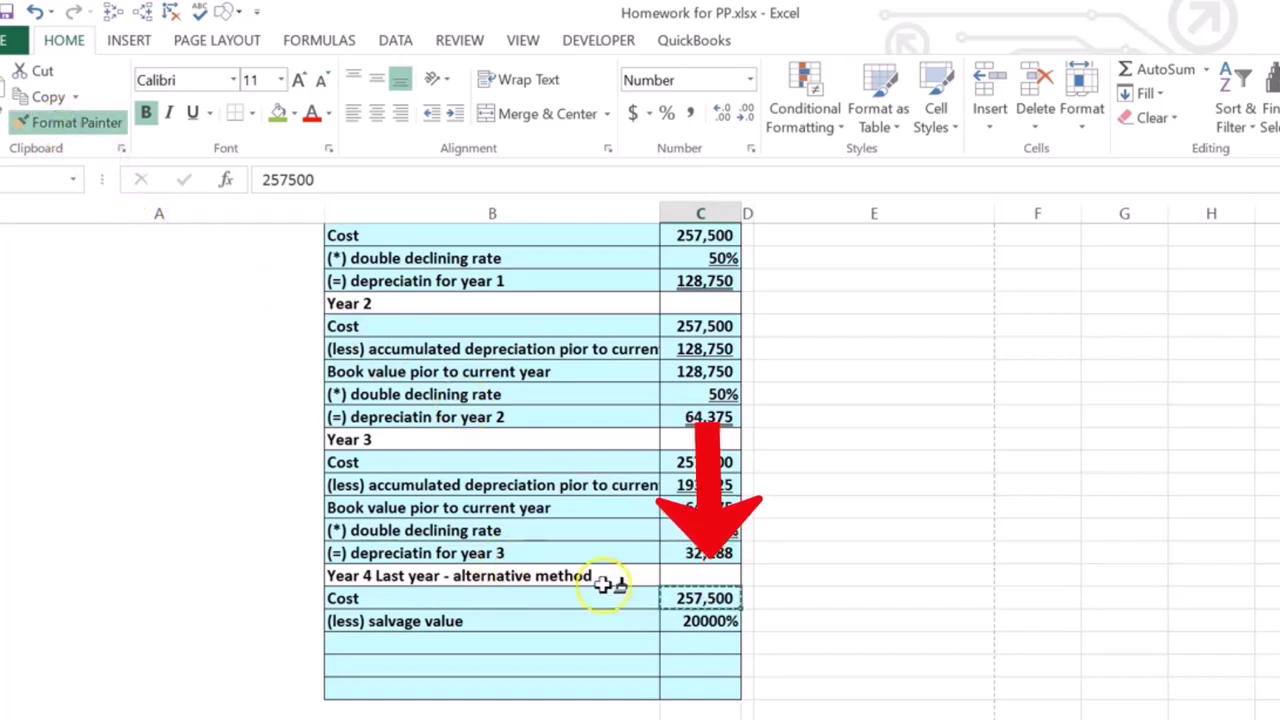
click(705, 621)
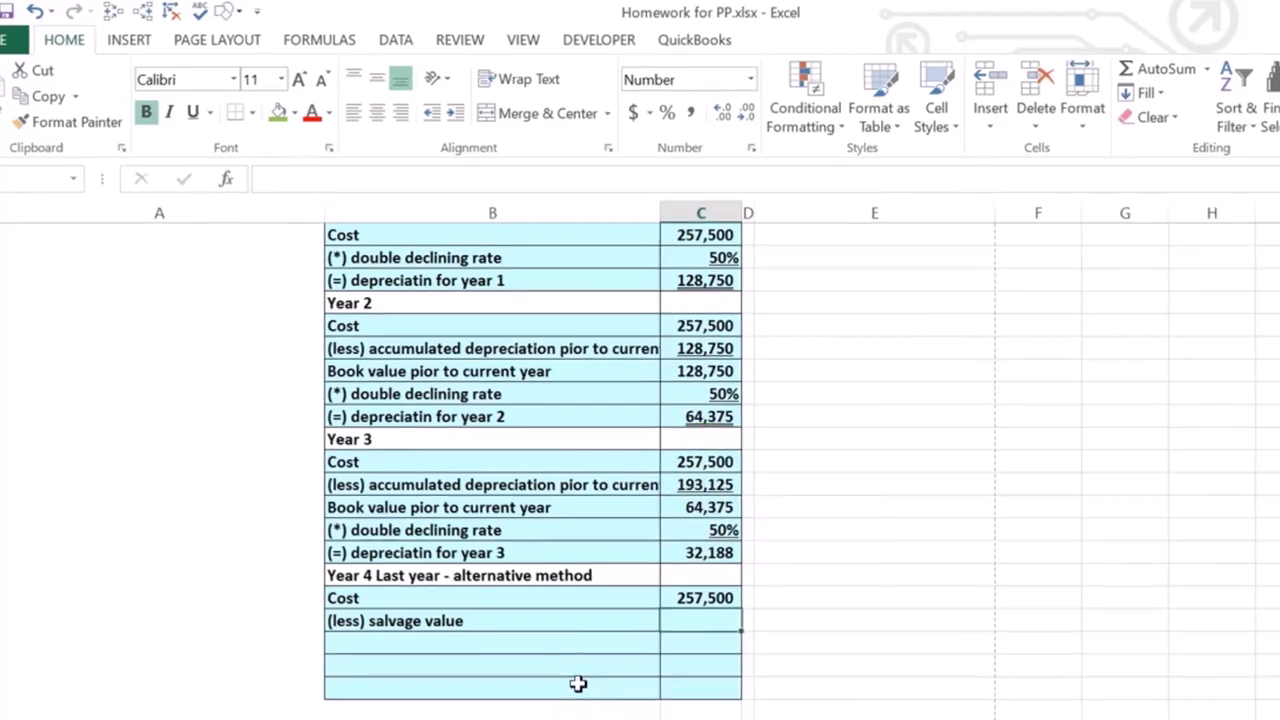
text(20000)
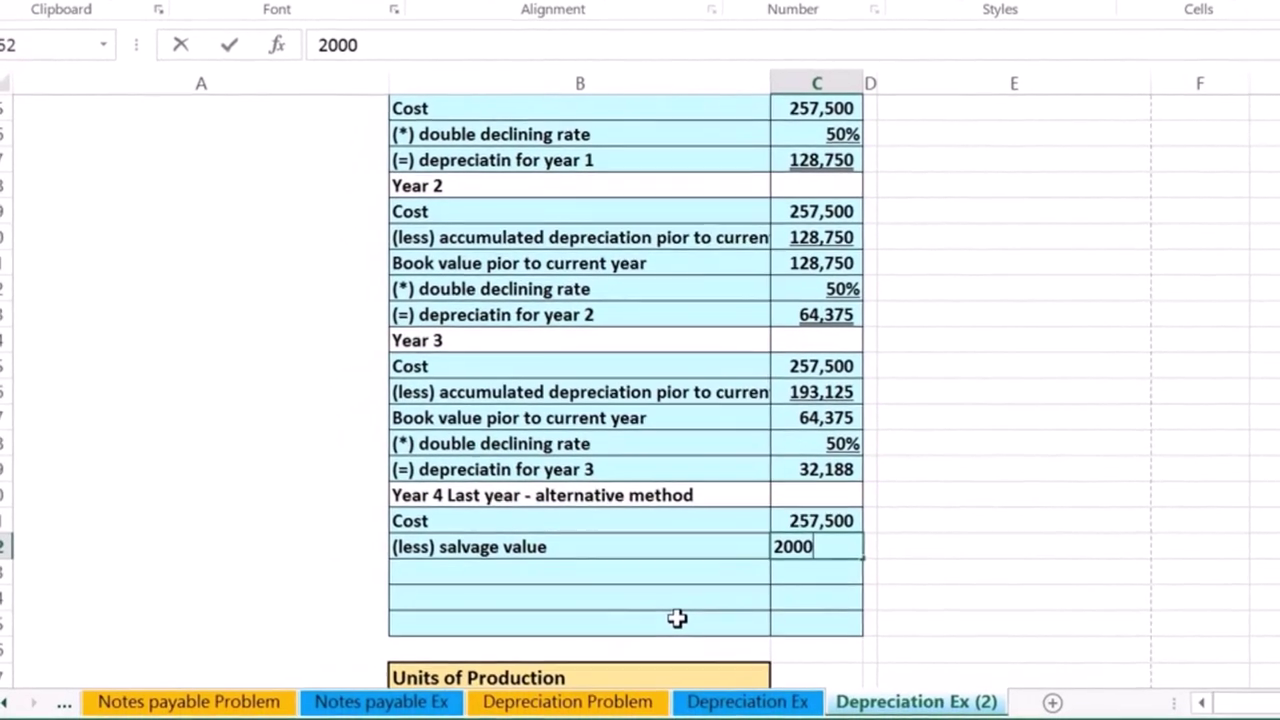
Step: Label B53 "(=) Amount to be depreciated" and calculate it in C53 as cost minus salvage value (C51-C52)
key(Return)
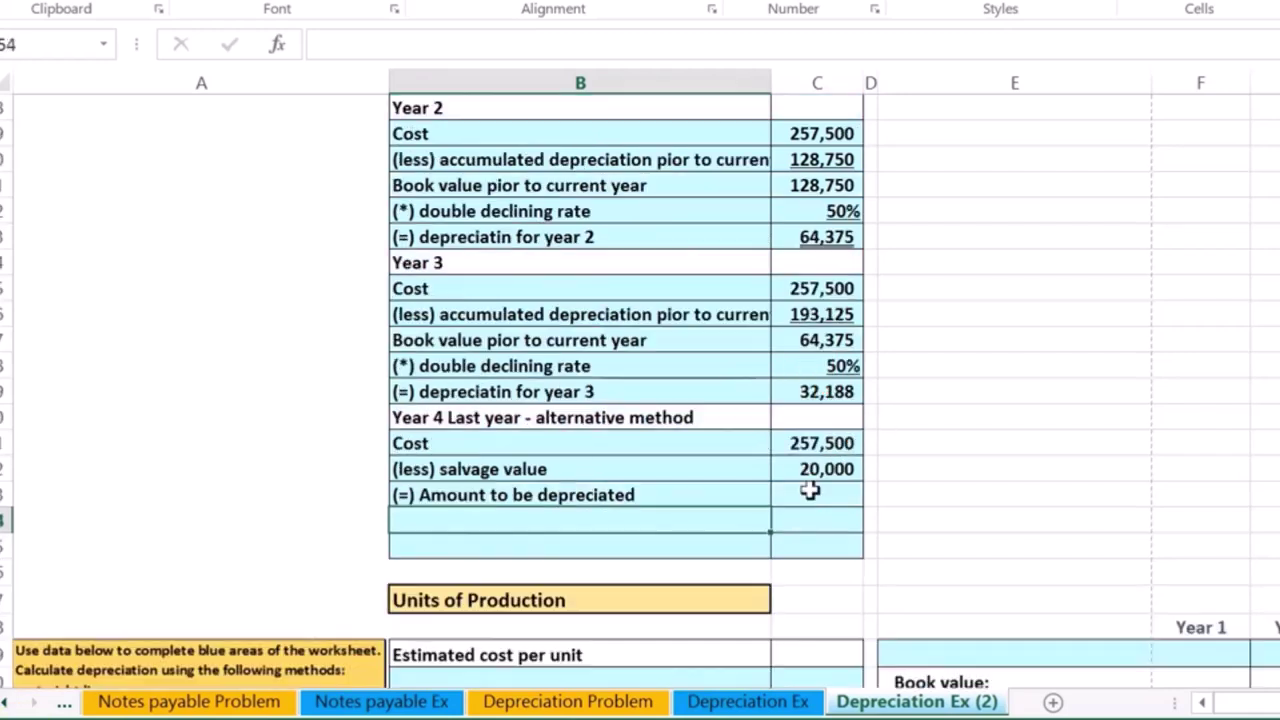
click(810, 490)
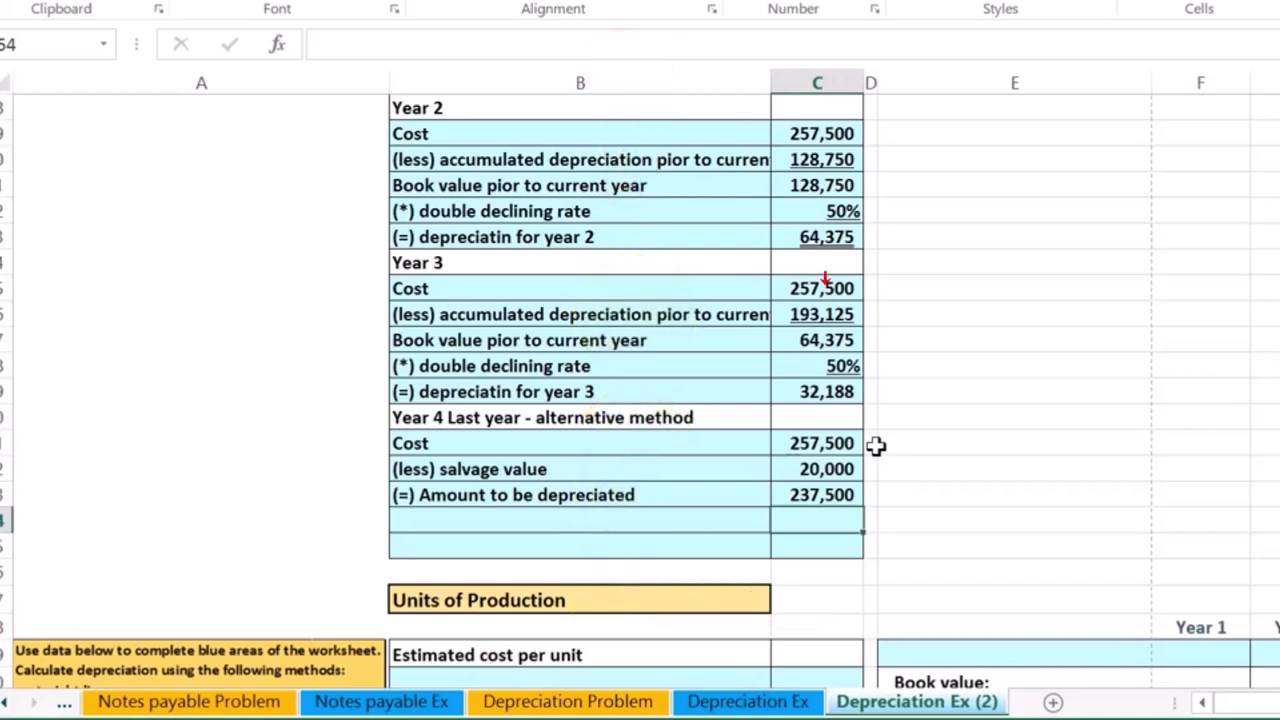
click(834, 466)
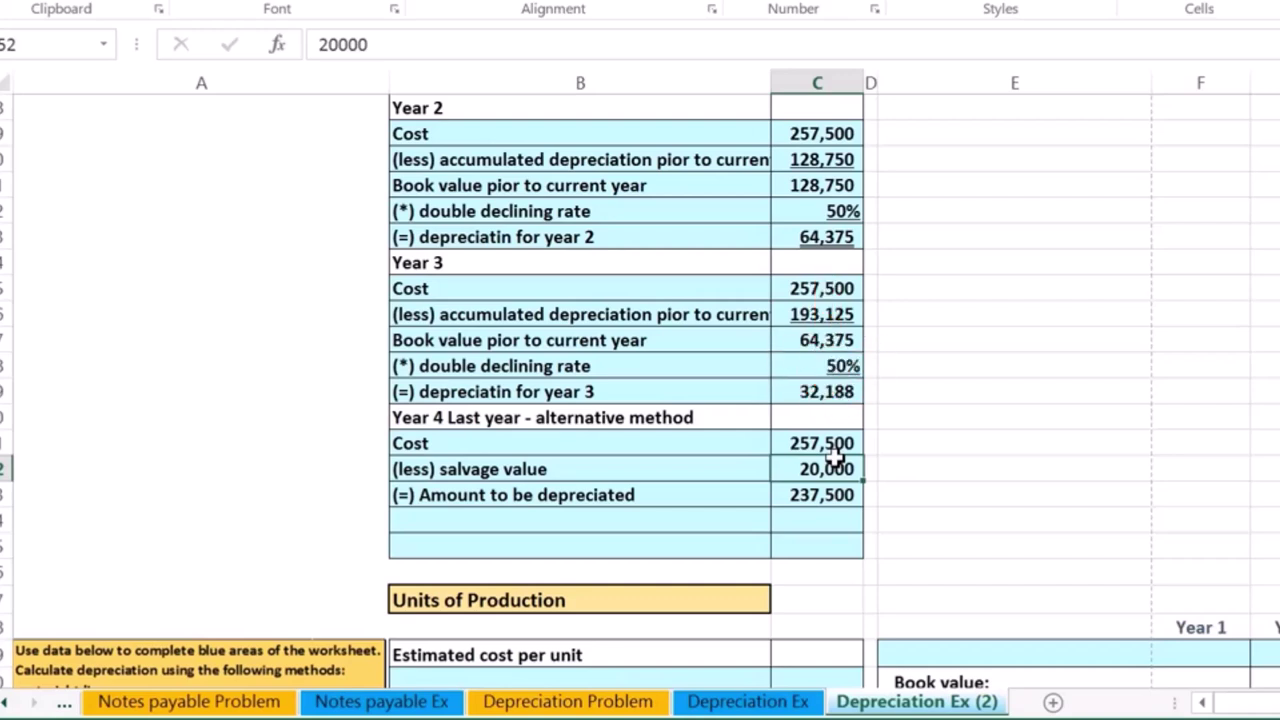
click(826, 497)
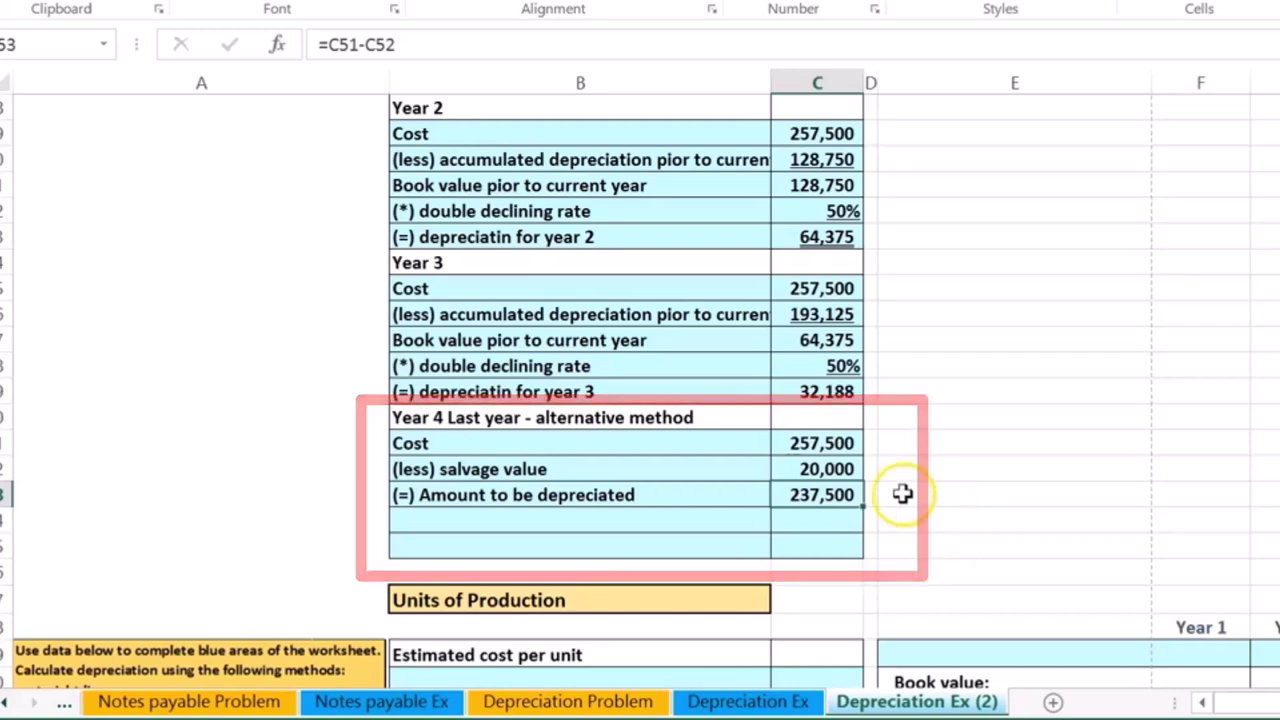
click(845, 441)
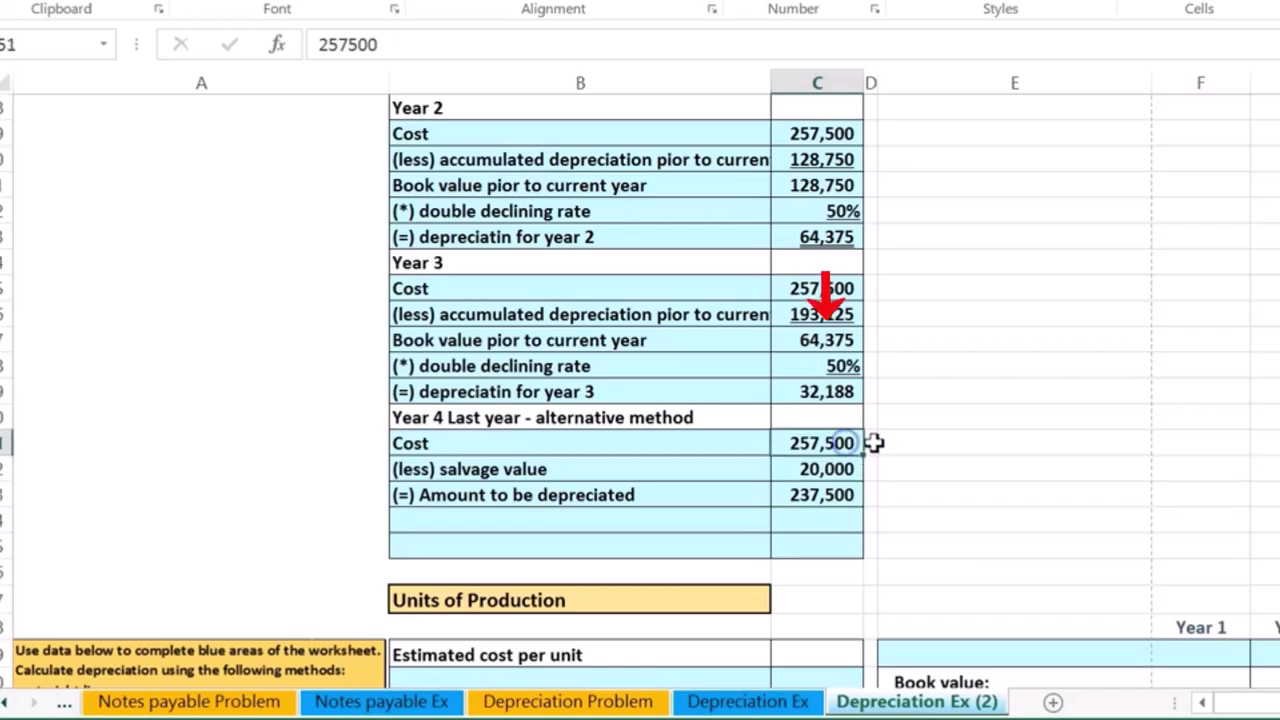
click(850, 497)
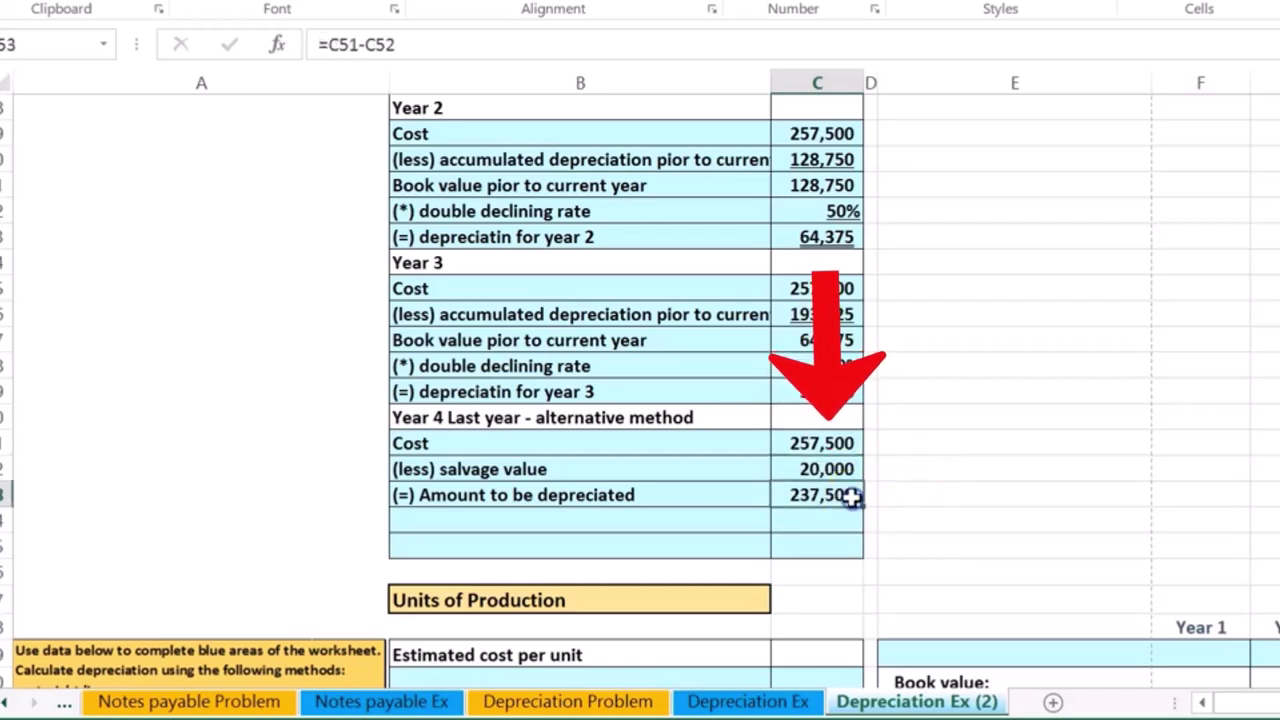
click(845, 470)
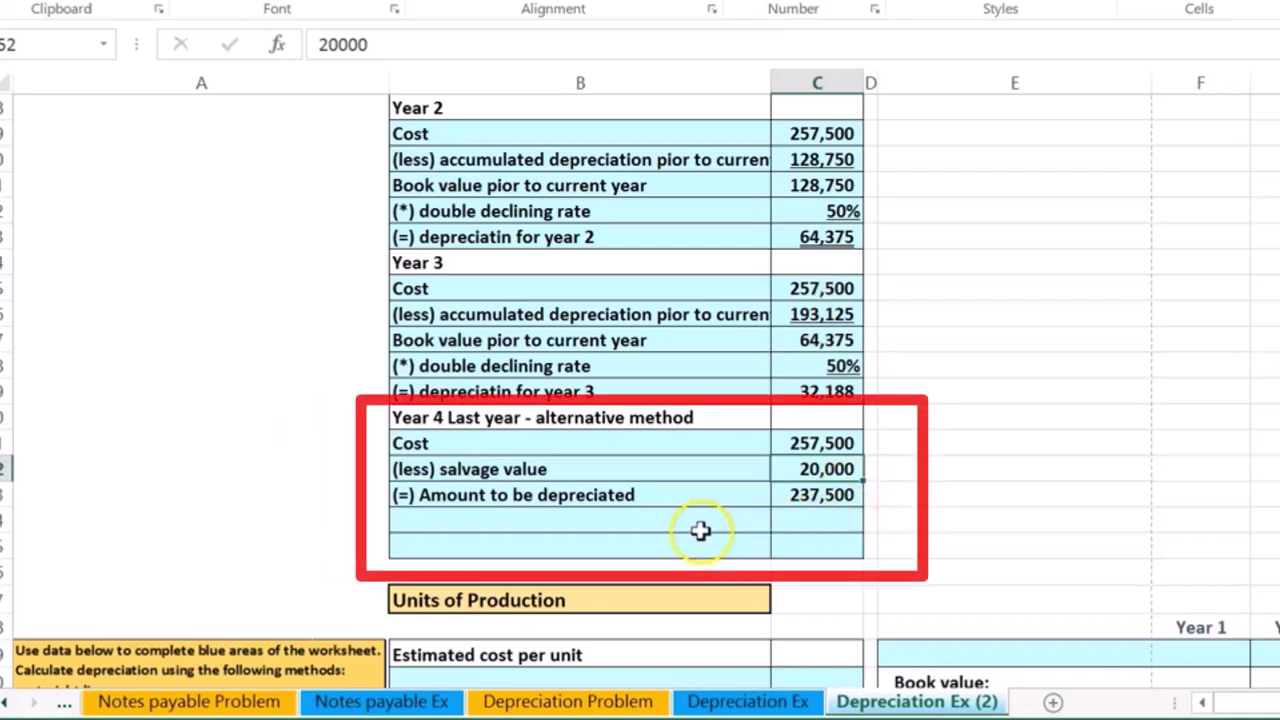
Step: Label B54 "(less) accumulated depreciation pior to current year"
click(625, 530)
text((less) accumulated depreciation pior to current year)
key(Return)
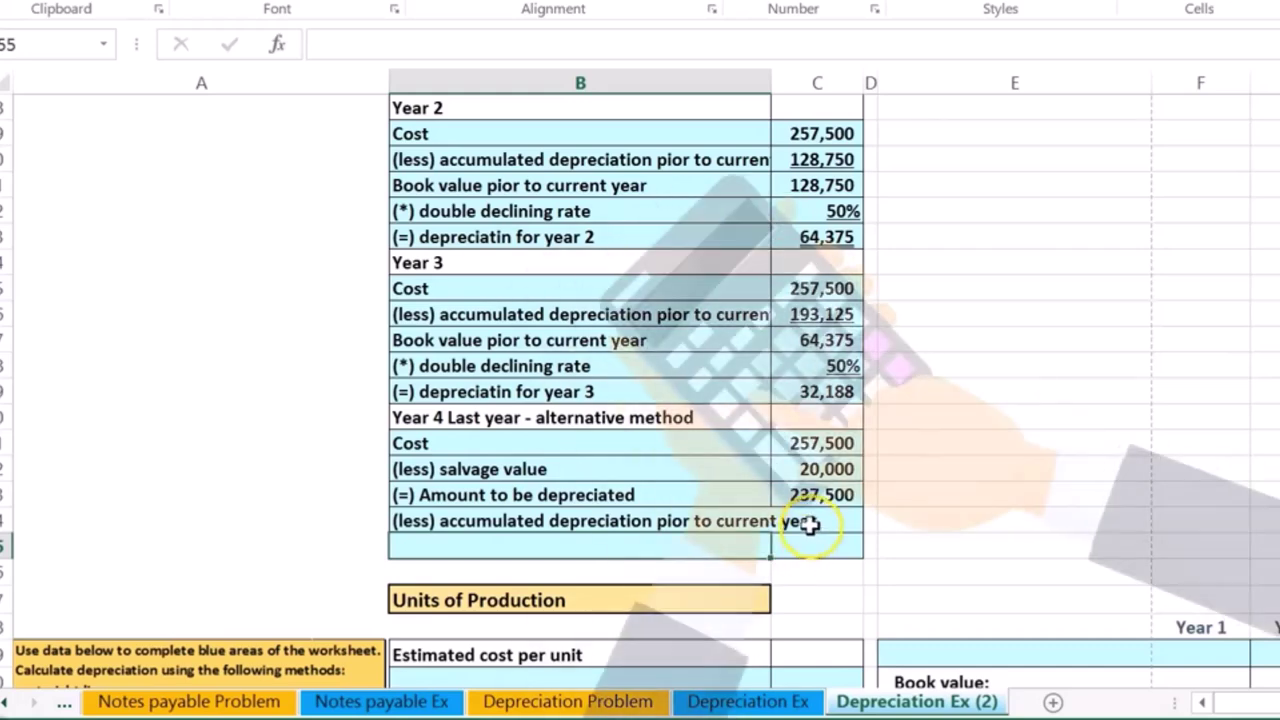
Step: Calculate accumulated depreciation in C54 as =C37+C43+C49 and compare it with the summary's Year 3 accumulated depreciation in H22
click(810, 524)
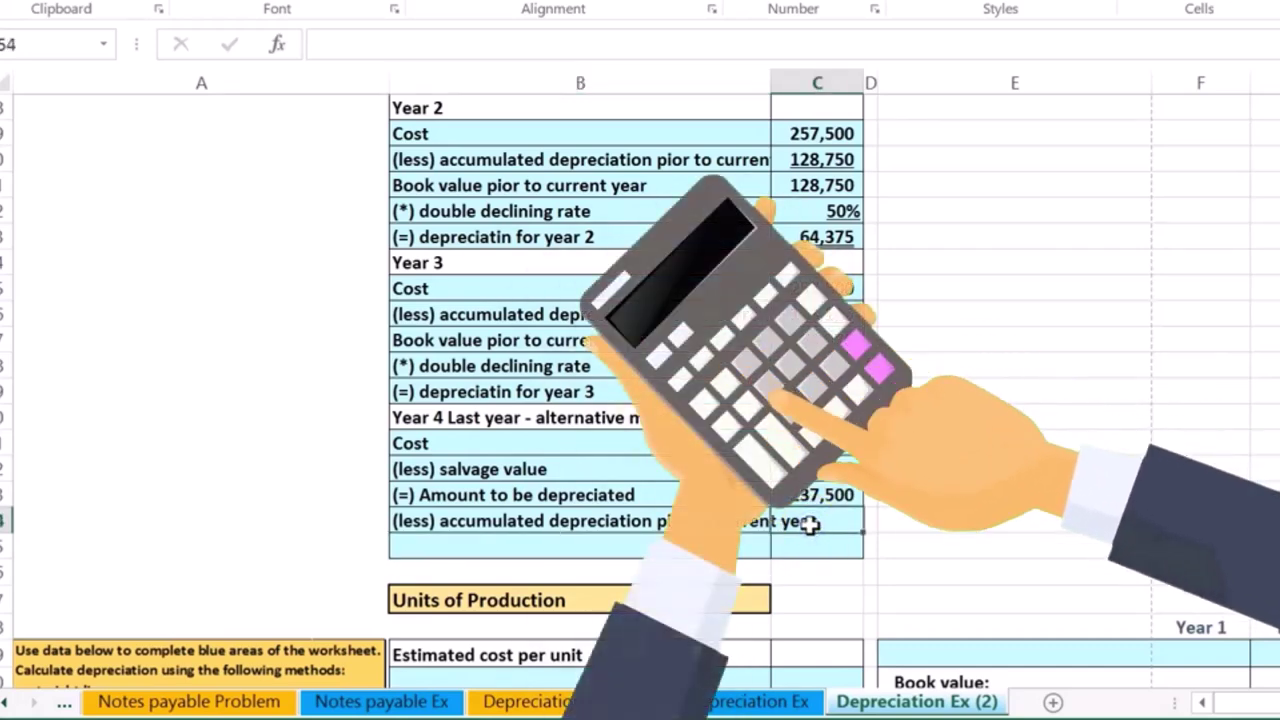
text(=)
scroll(886, 449, up, 2)
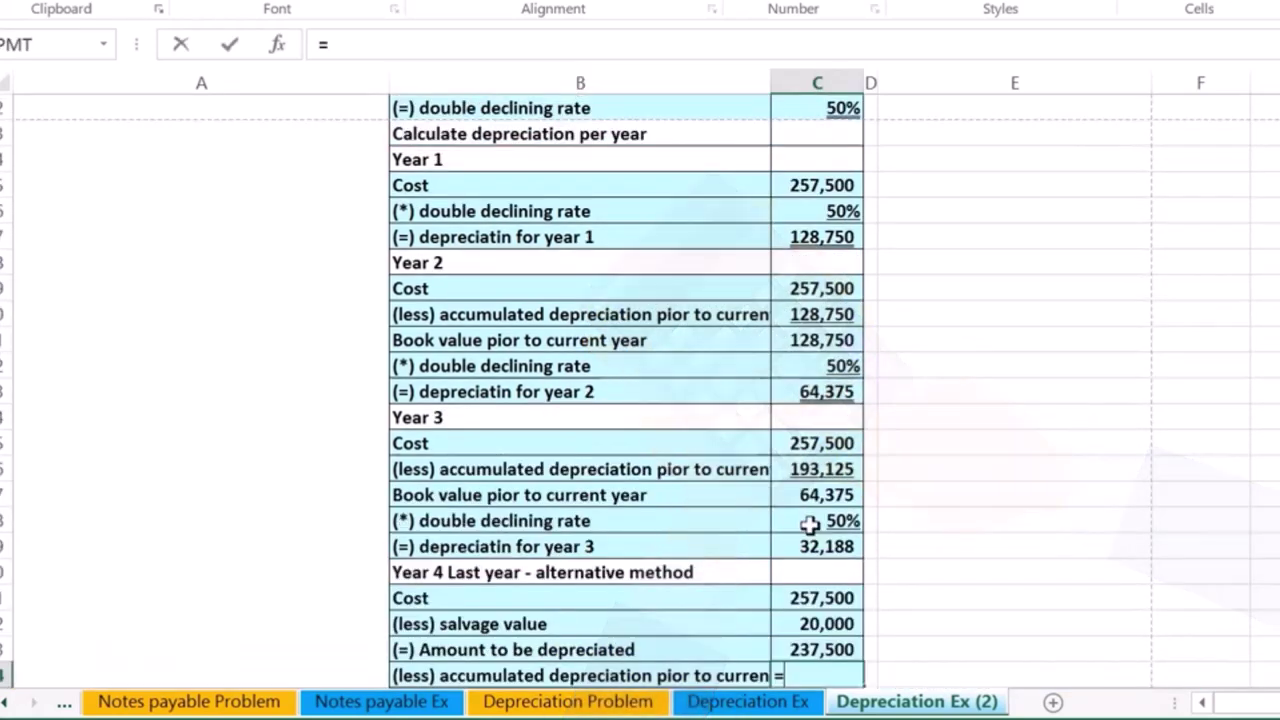
click(845, 238)
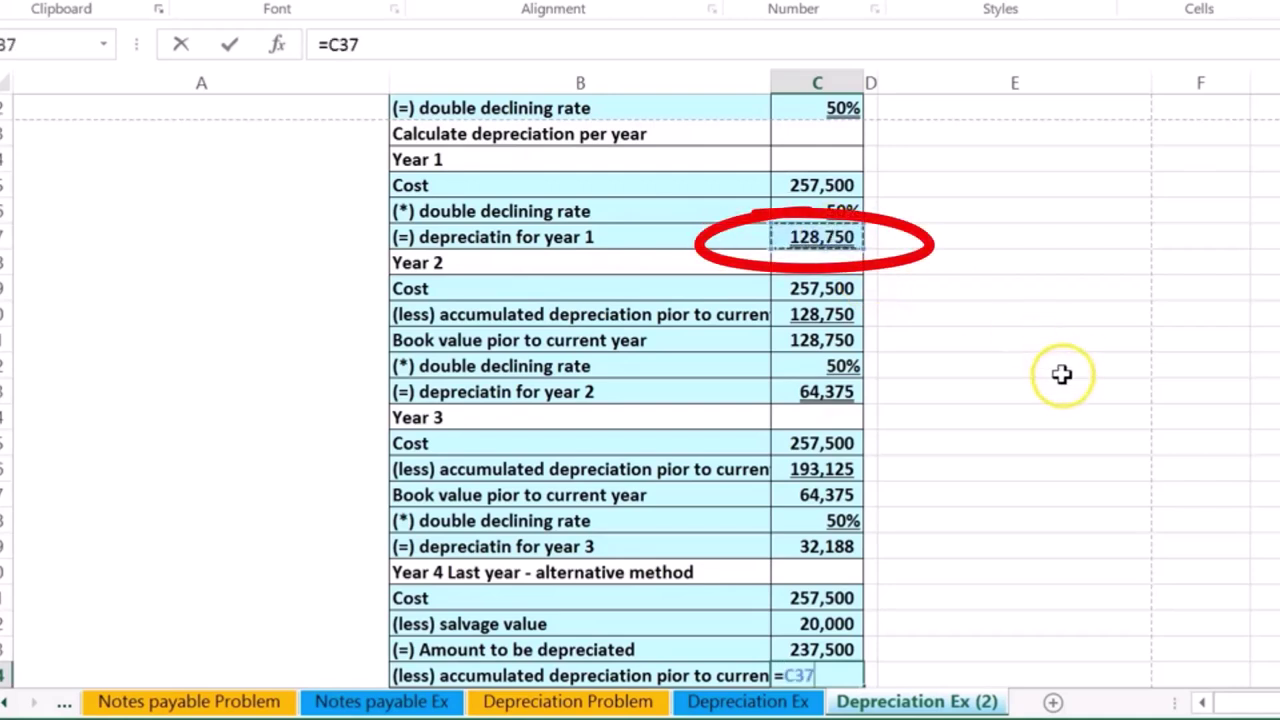
text(+)
click(830, 392)
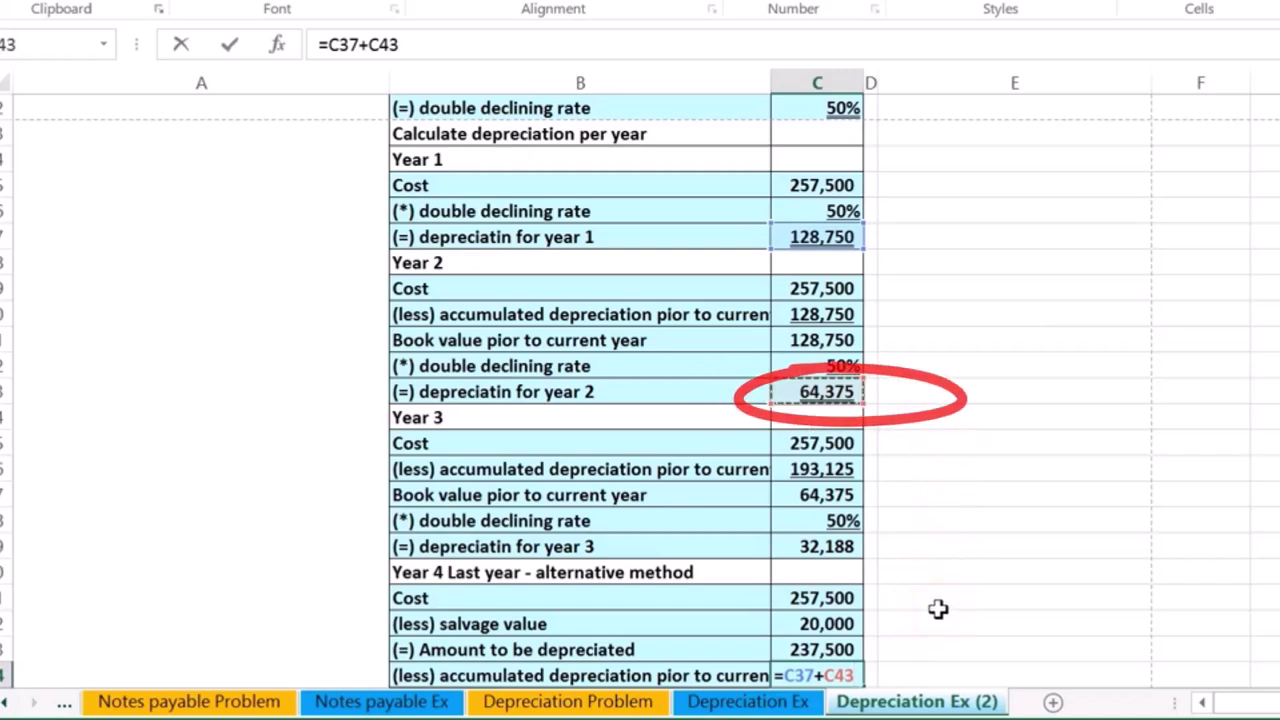
click(838, 546)
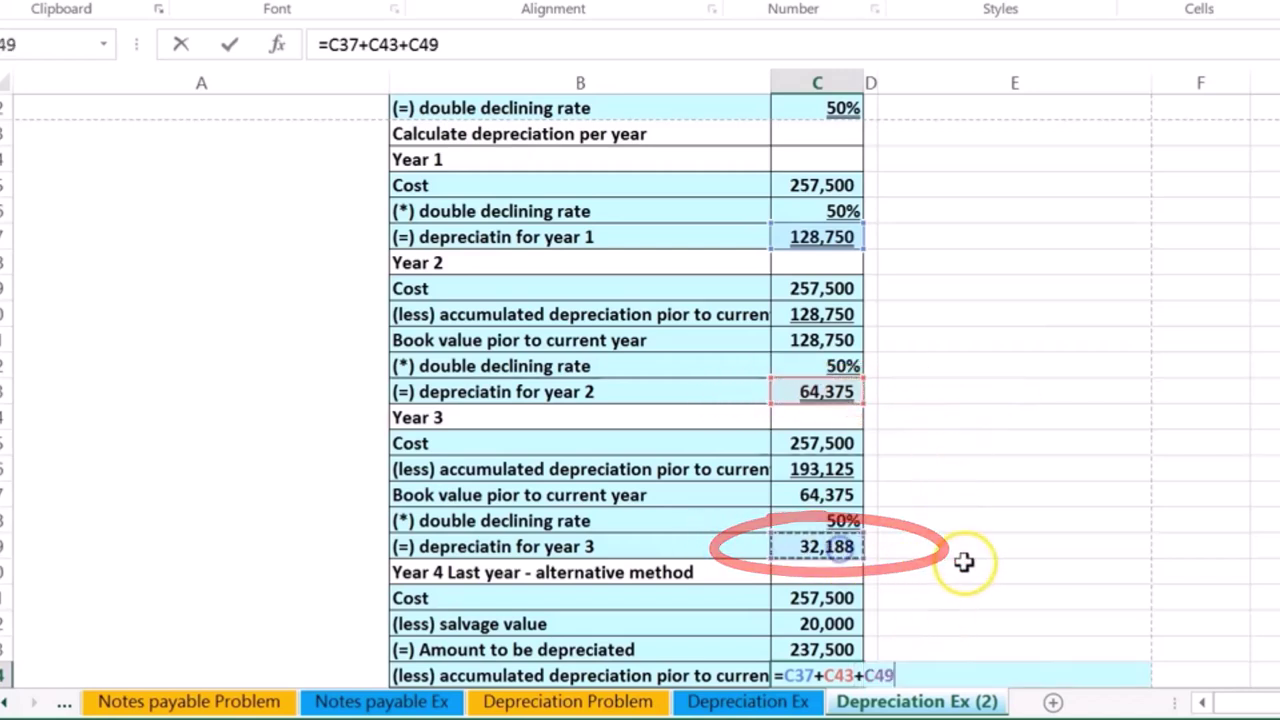
key(Return)
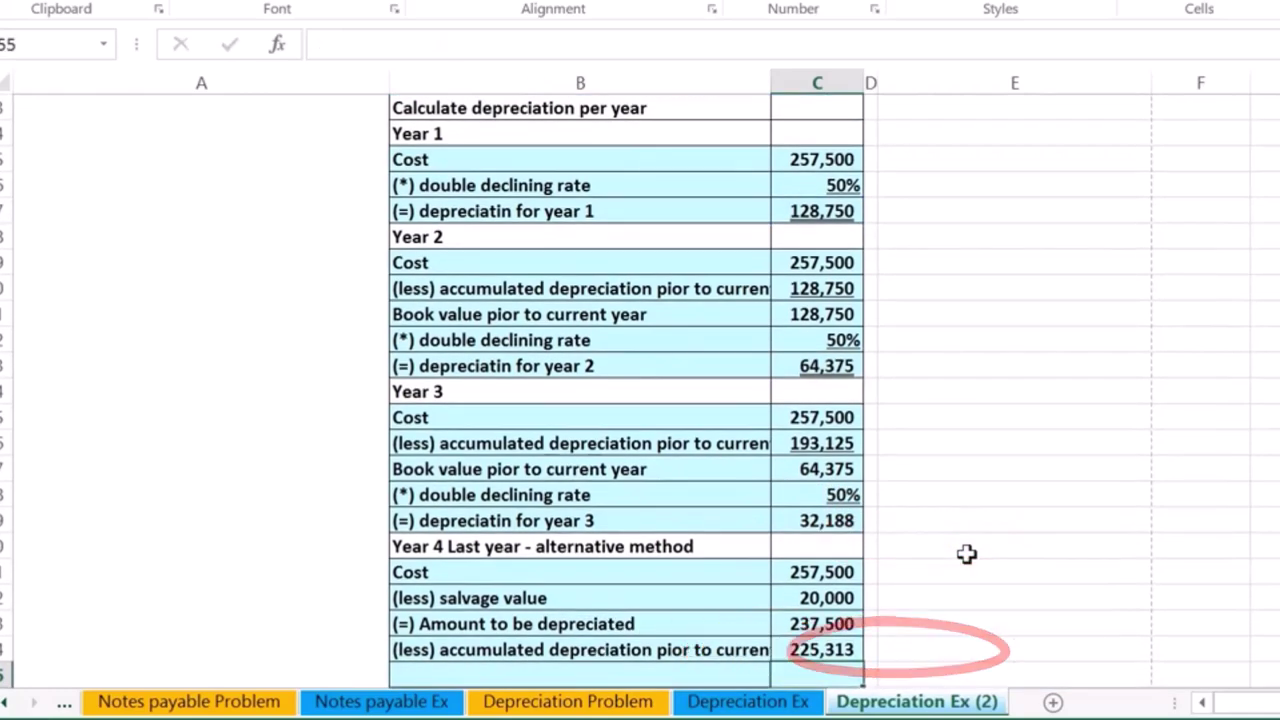
scroll(966, 553, up, 5)
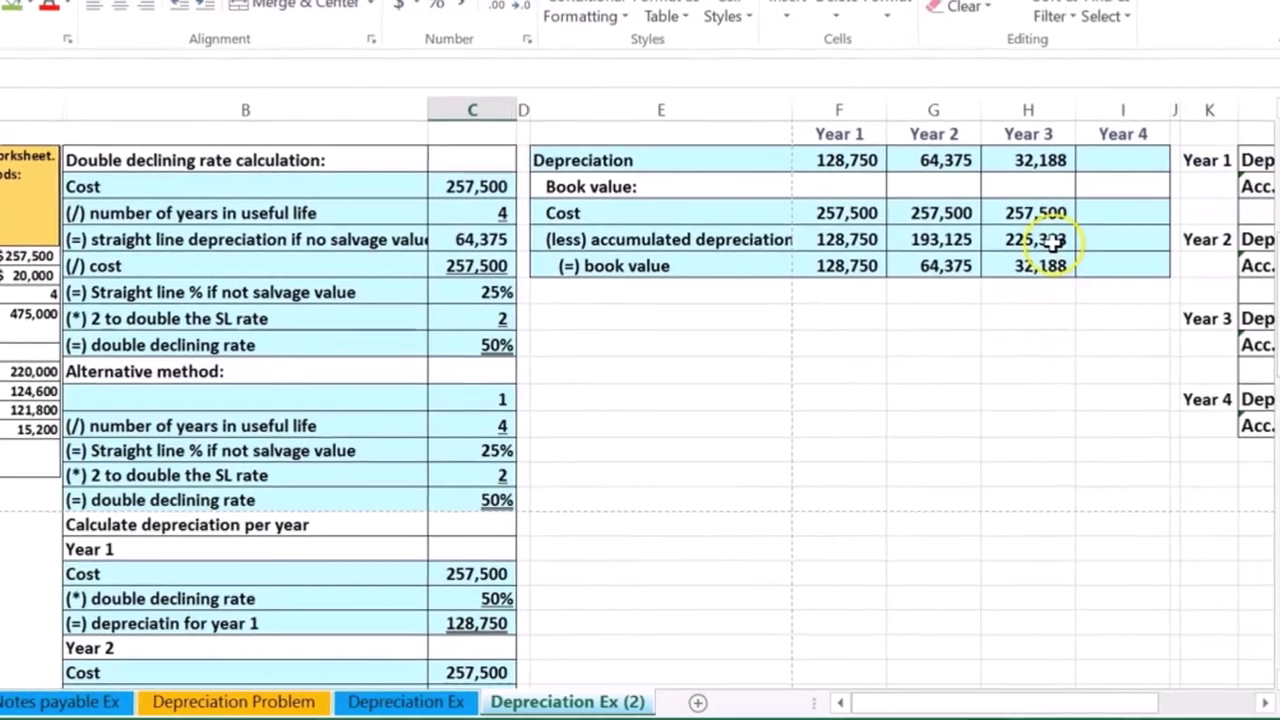
click(1057, 240)
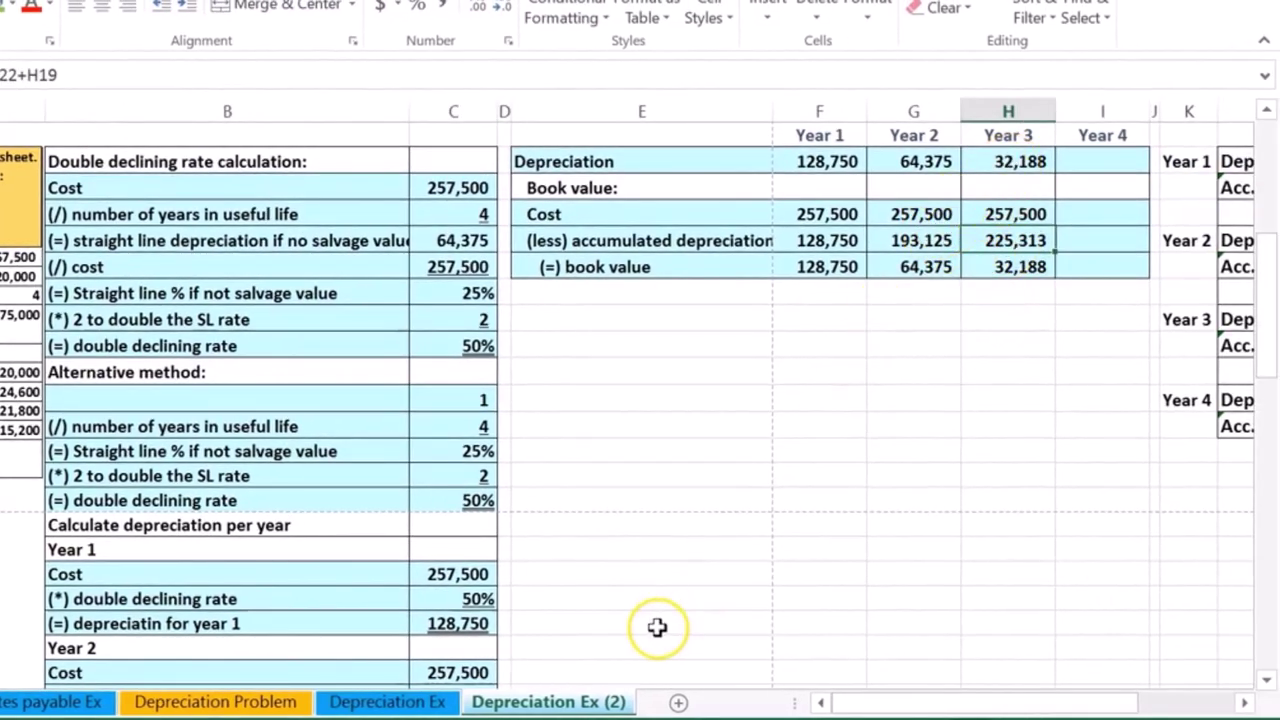
Step: Underline the salvage value in C52 of the Year 4 calculation
scroll(657, 627, down, 6)
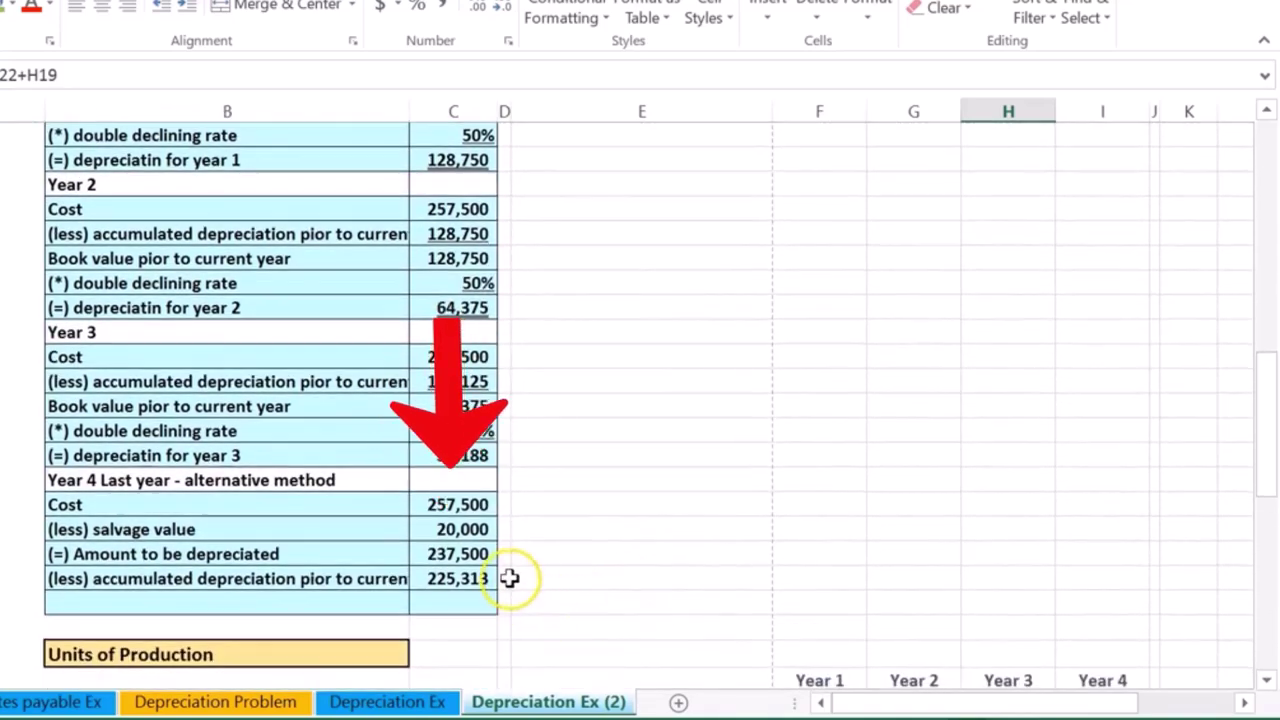
click(478, 531)
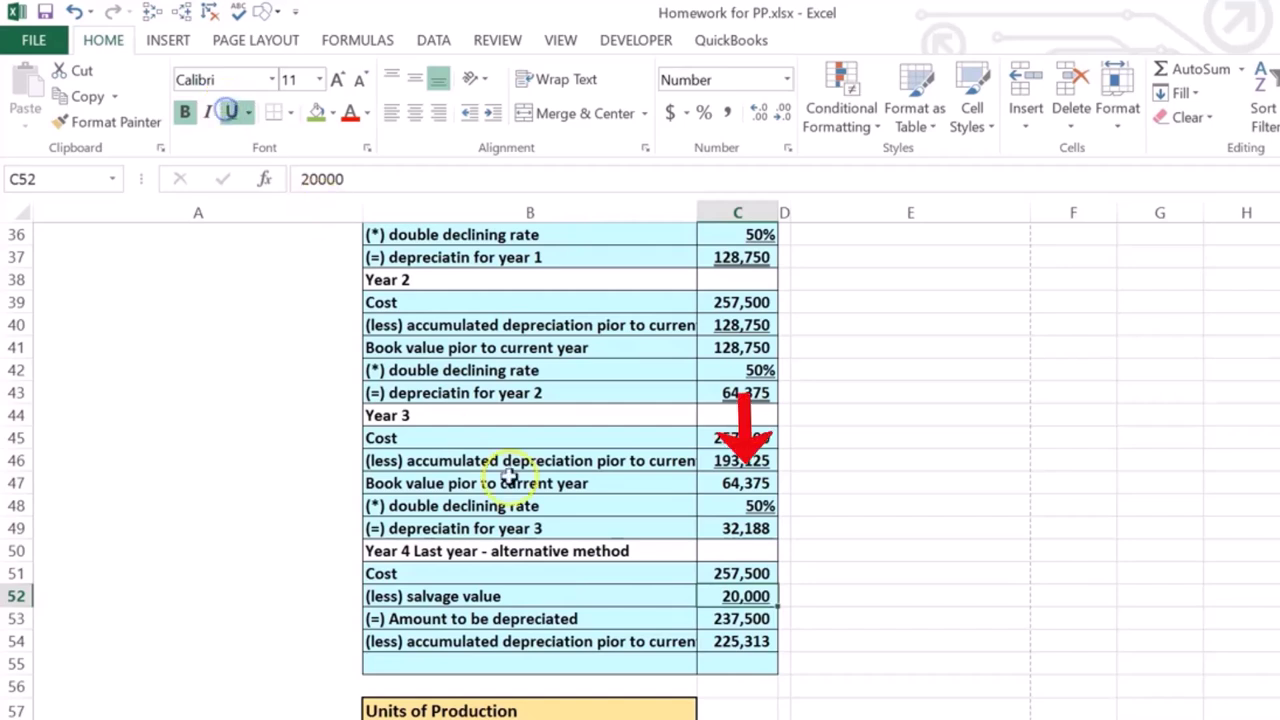
click(755, 641)
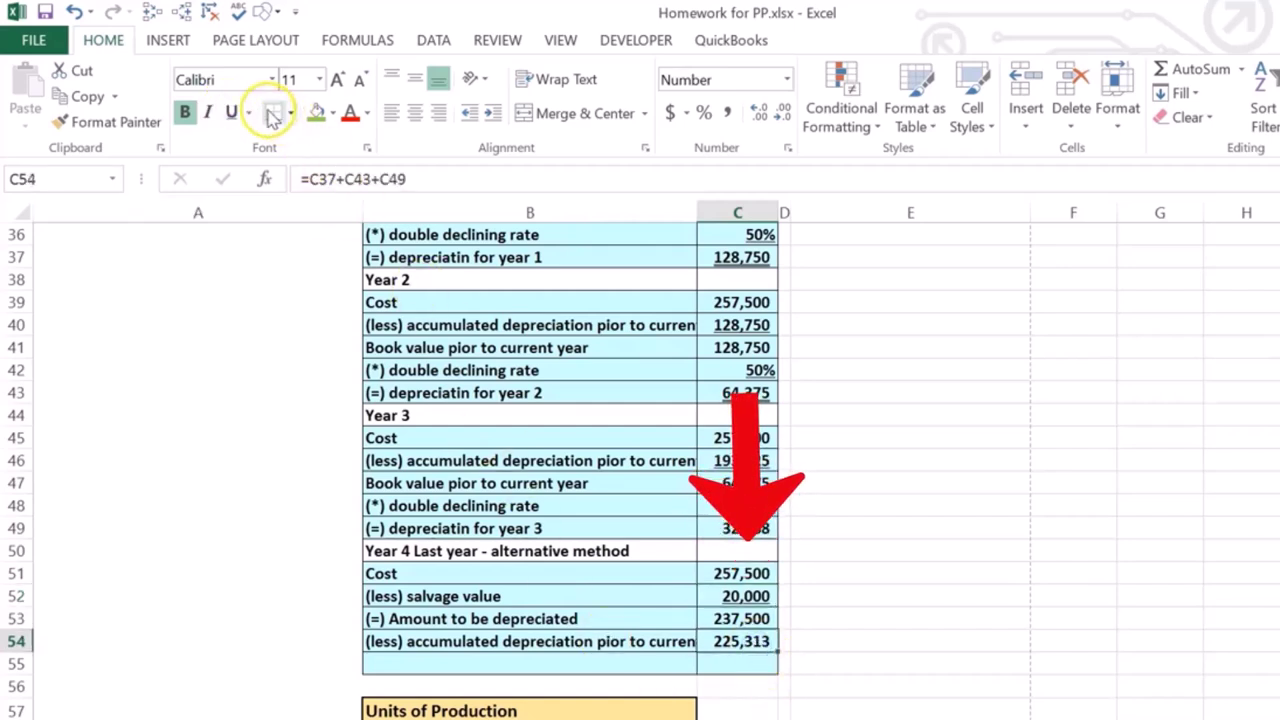
Step: Copy the Year 3 depreciation label from B49 into B55 and change it to "(=) depreciatin for year 4"
click(420, 663)
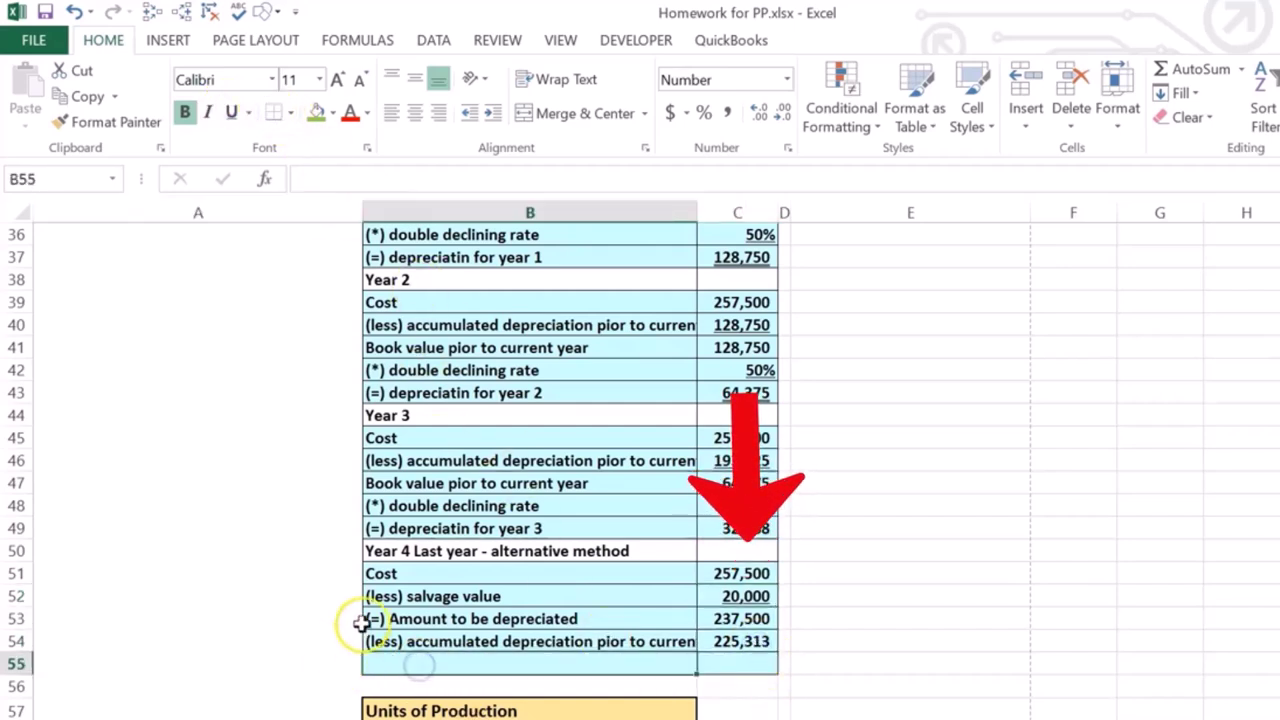
click(400, 527)
right_click(400, 527)
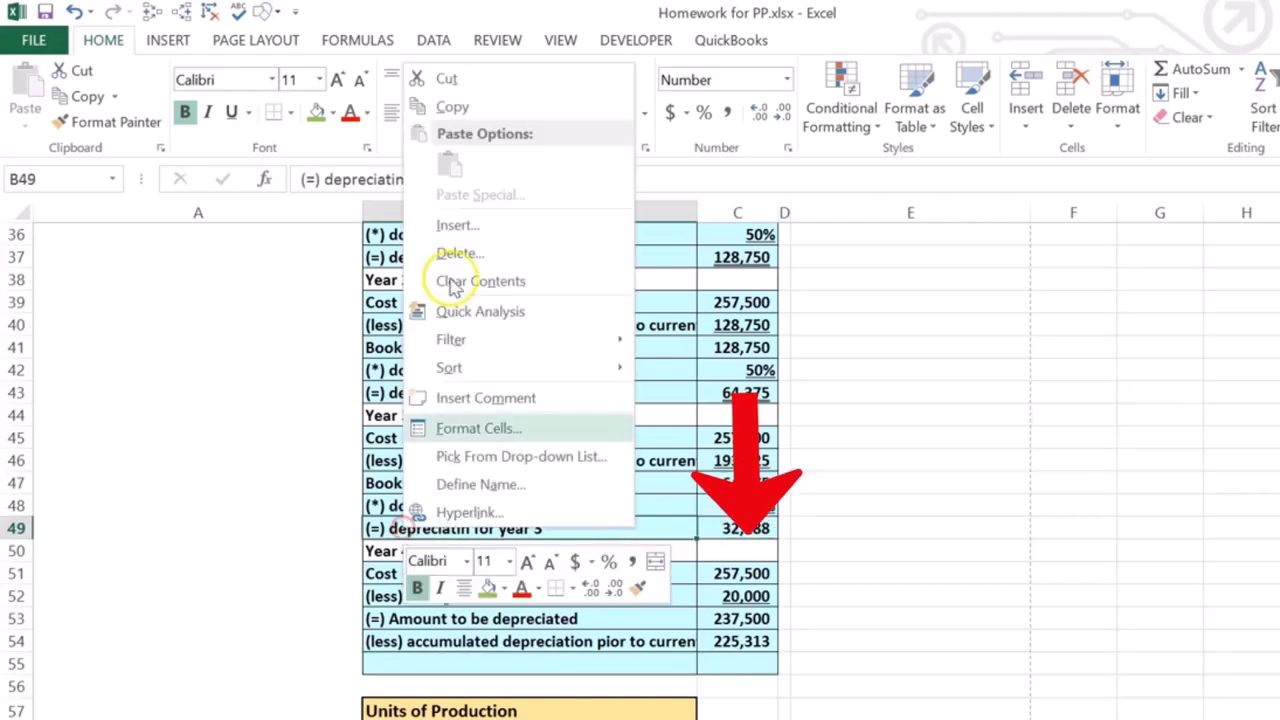
click(455, 107)
click(420, 663)
right_click(425, 663)
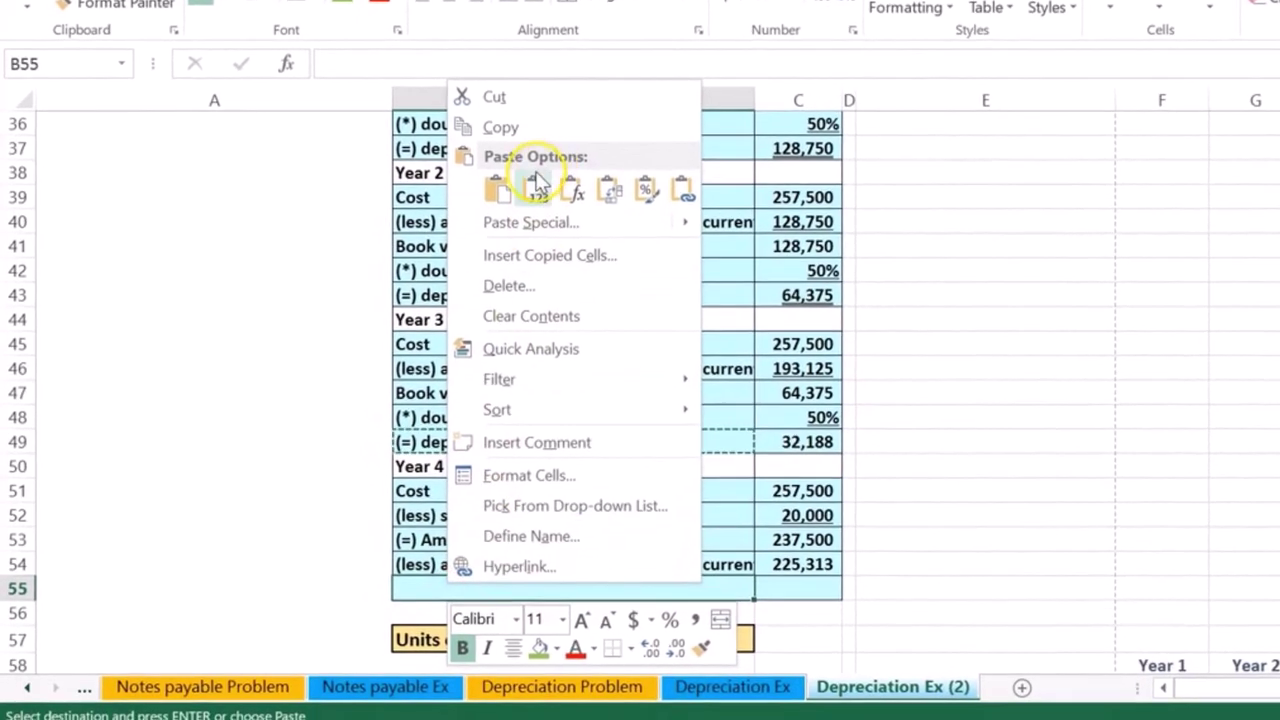
click(493, 287)
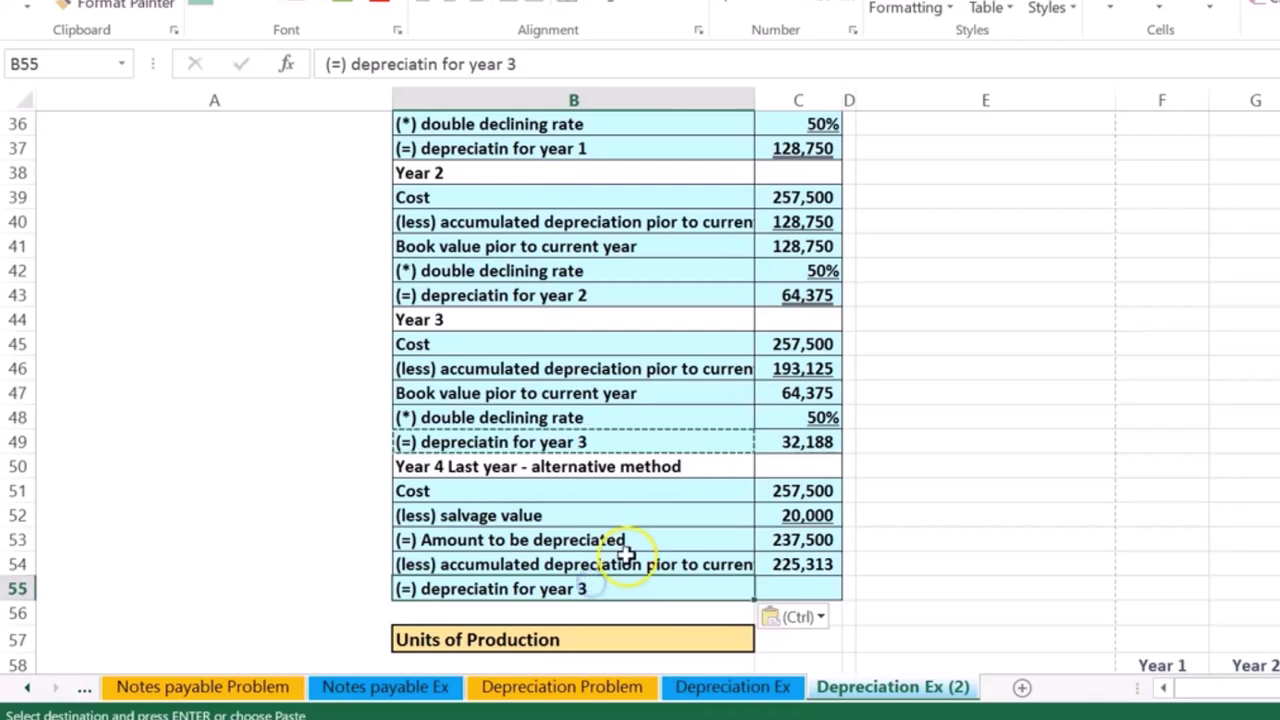
double_click(613, 588)
text(4)
key(Return)
Step: Calculate Year 4 depreciation in C55 as the amount to be depreciated minus prior accumulated depreciation (=C53-C54)
key(Right)
key(Up)
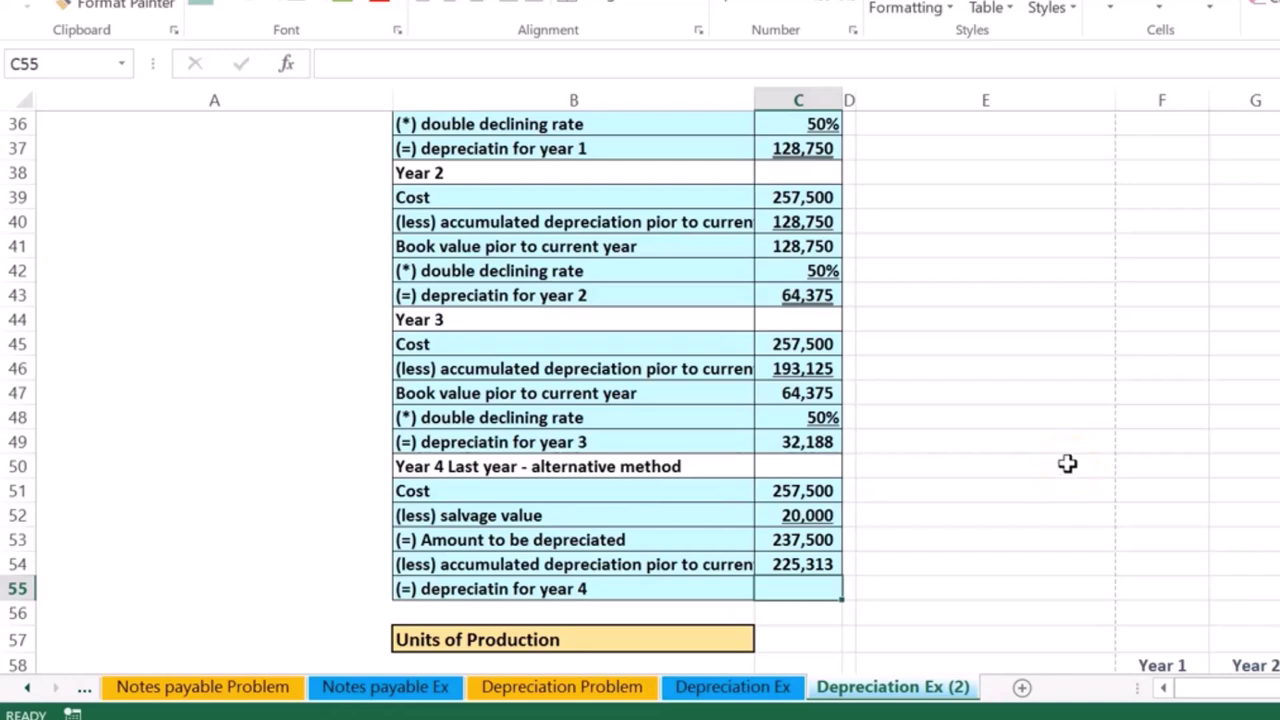
text(=)
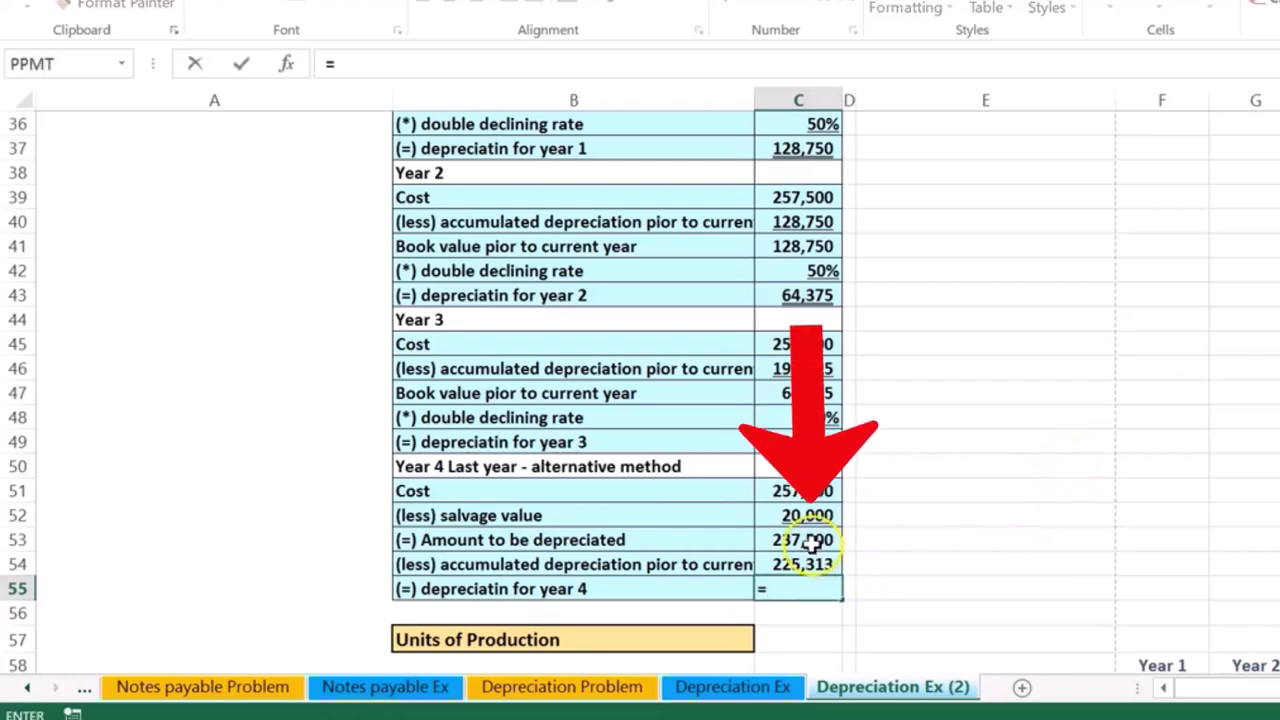
click(818, 540)
text(-)
click(818, 563)
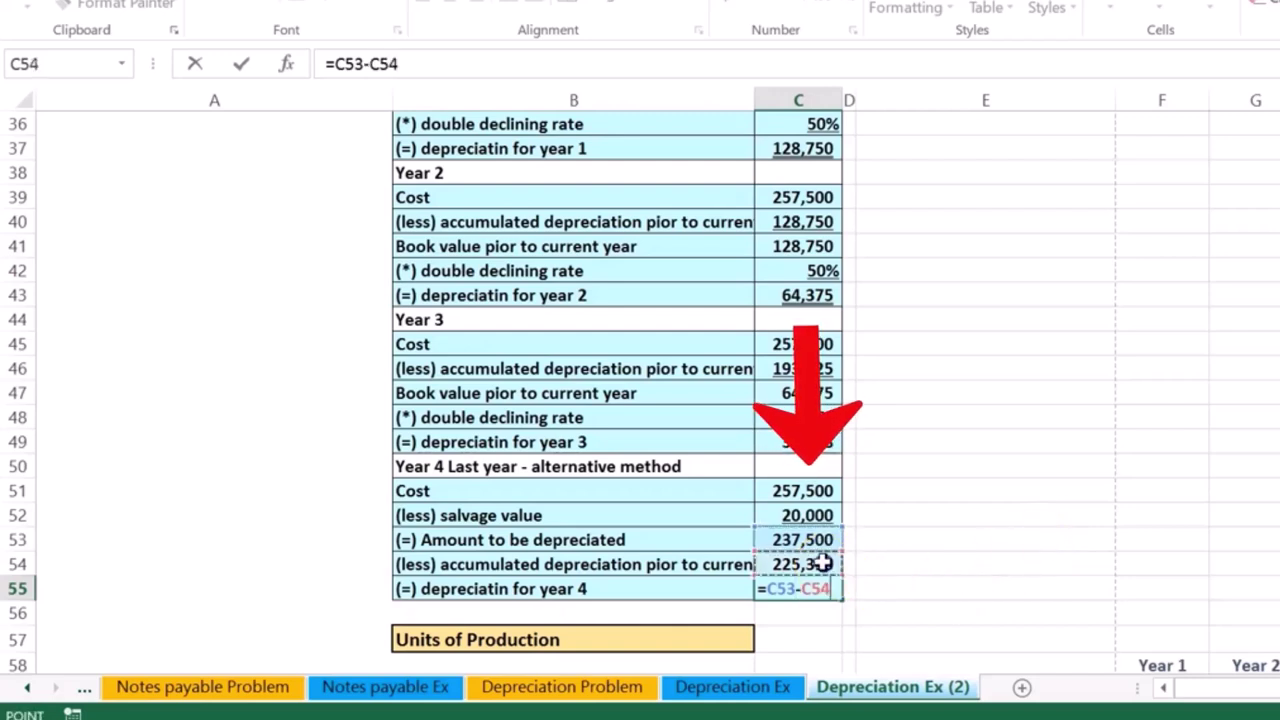
key(Return)
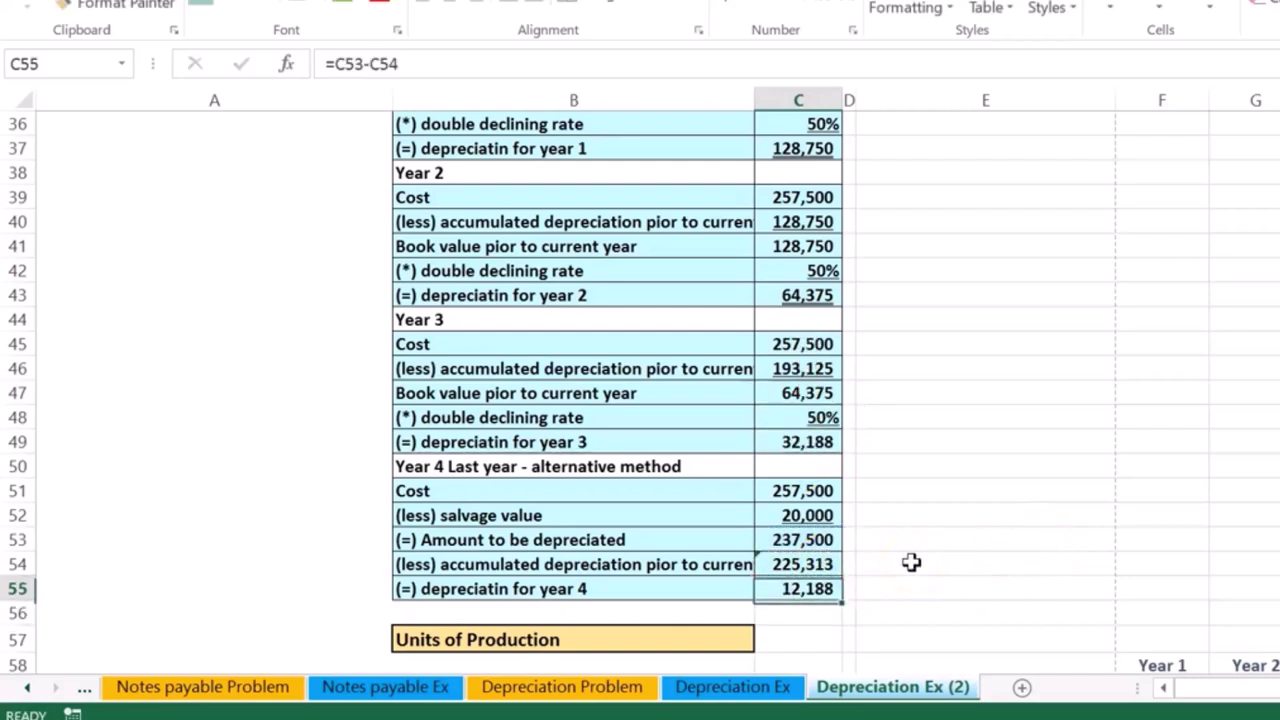
Step: Underline the accumulated depreciation in C54 and apply a double underline to the Year 4 depreciation in C55
click(814, 563)
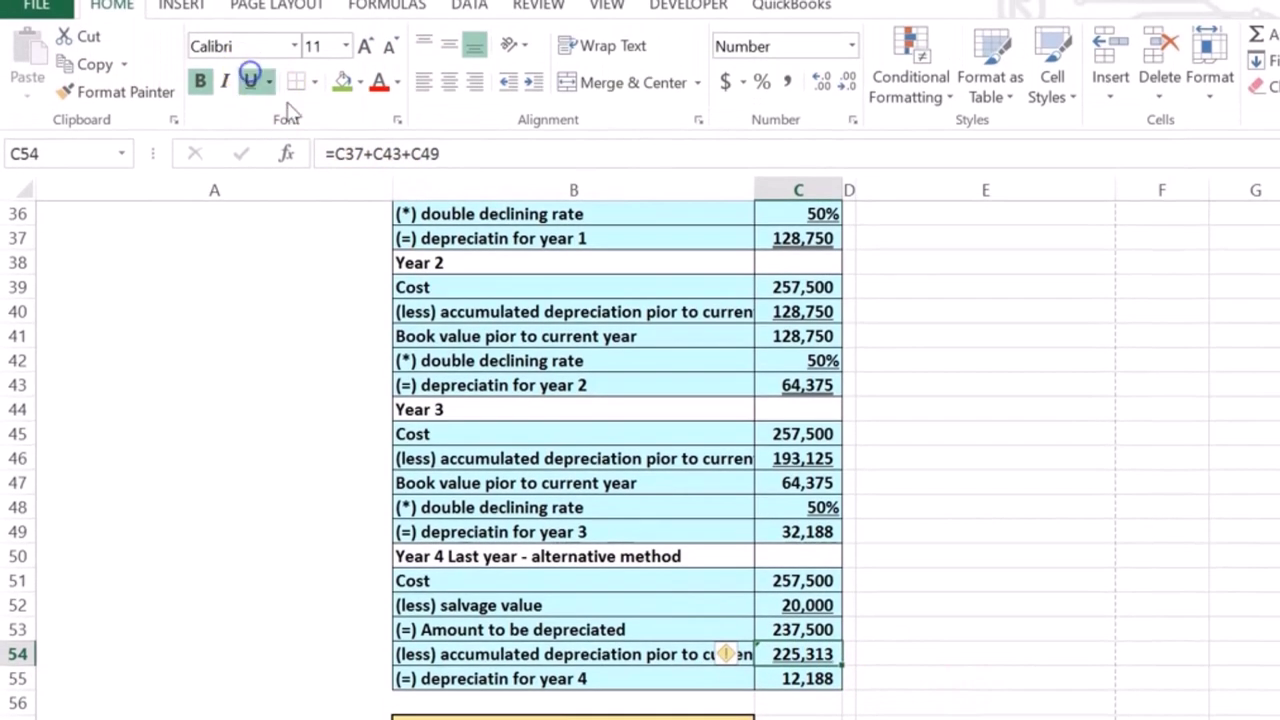
click(780, 676)
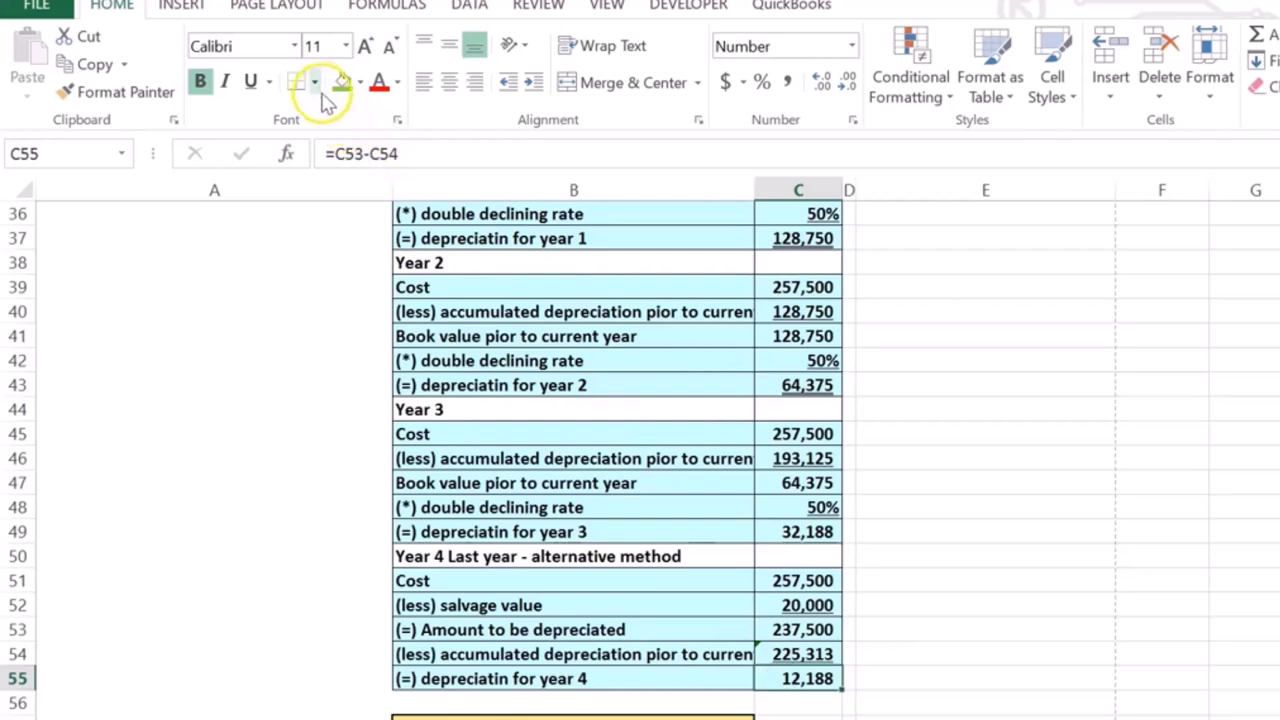
click(314, 82)
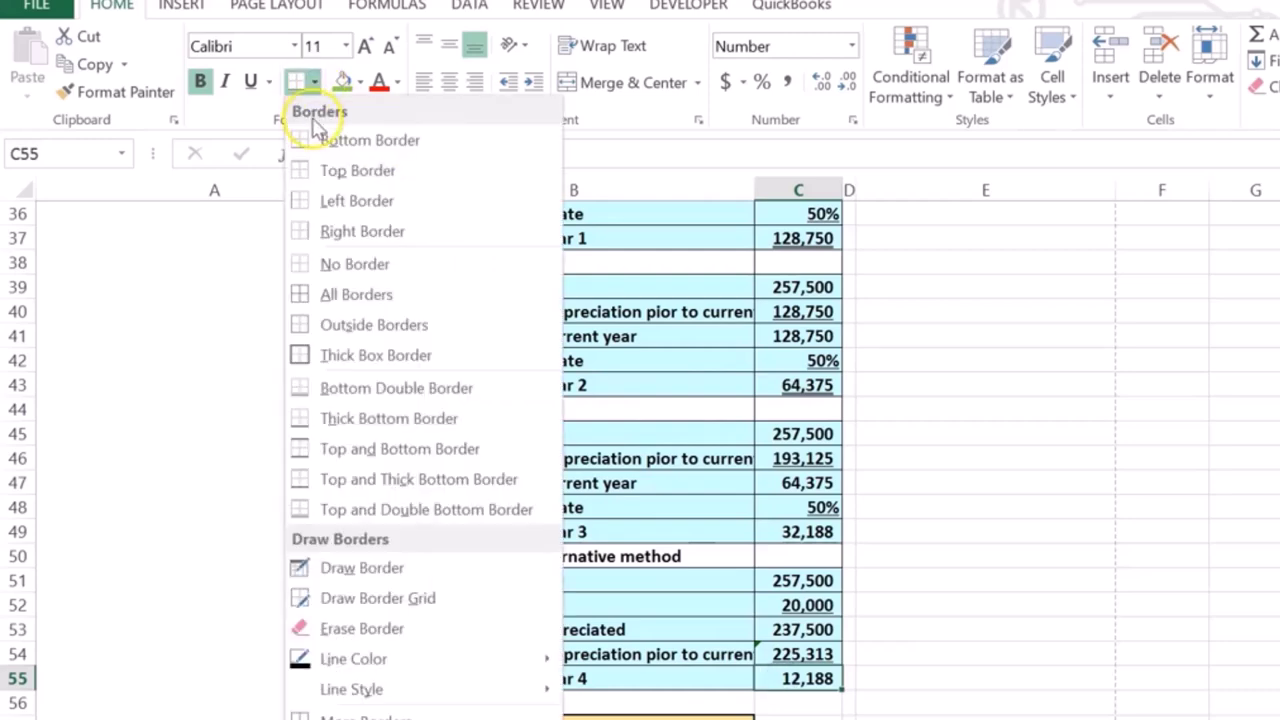
click(266, 85)
click(268, 82)
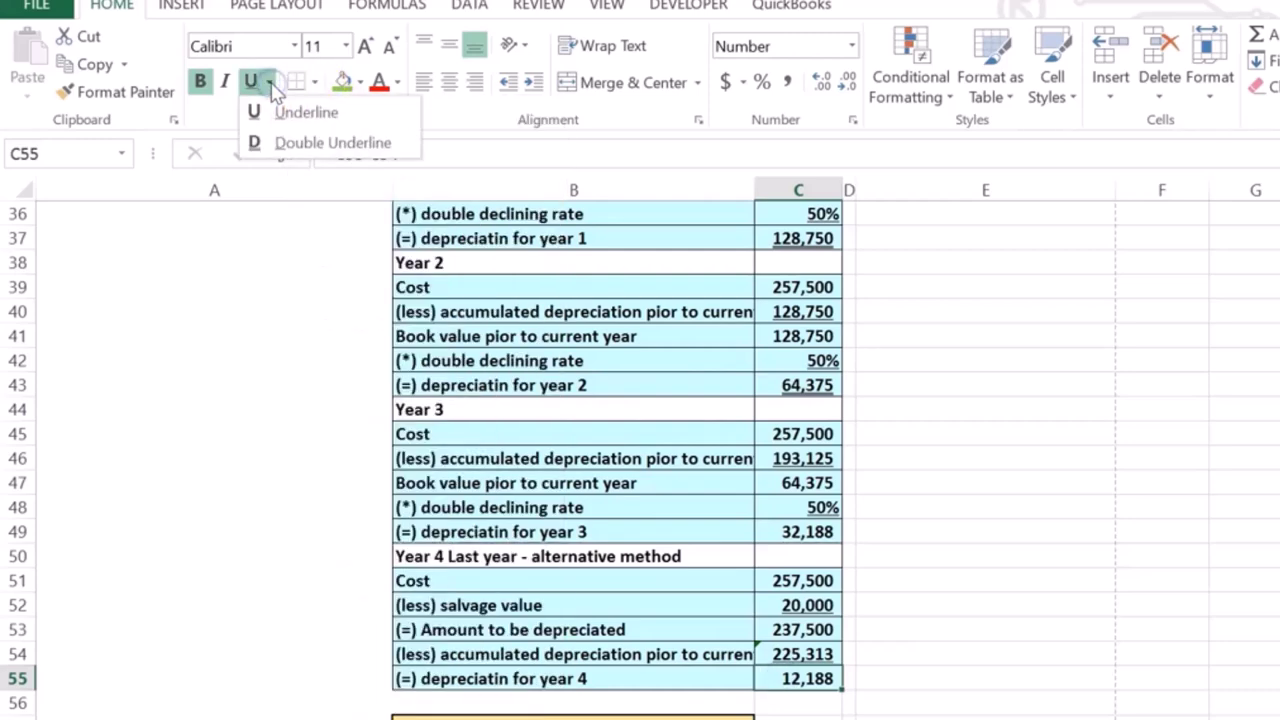
click(288, 141)
click(1145, 569)
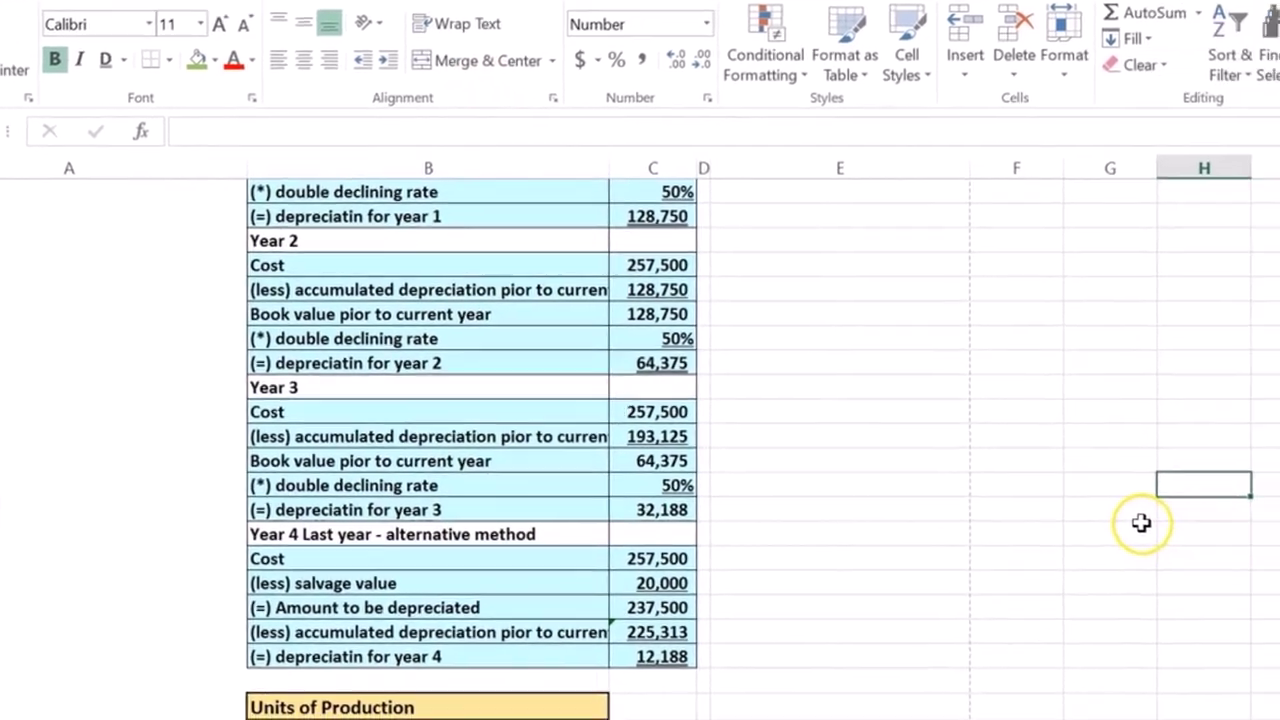
Step: Link the Year 4 depreciation in the double declining summary (I19) to C55
scroll(1264, 544, up, 4)
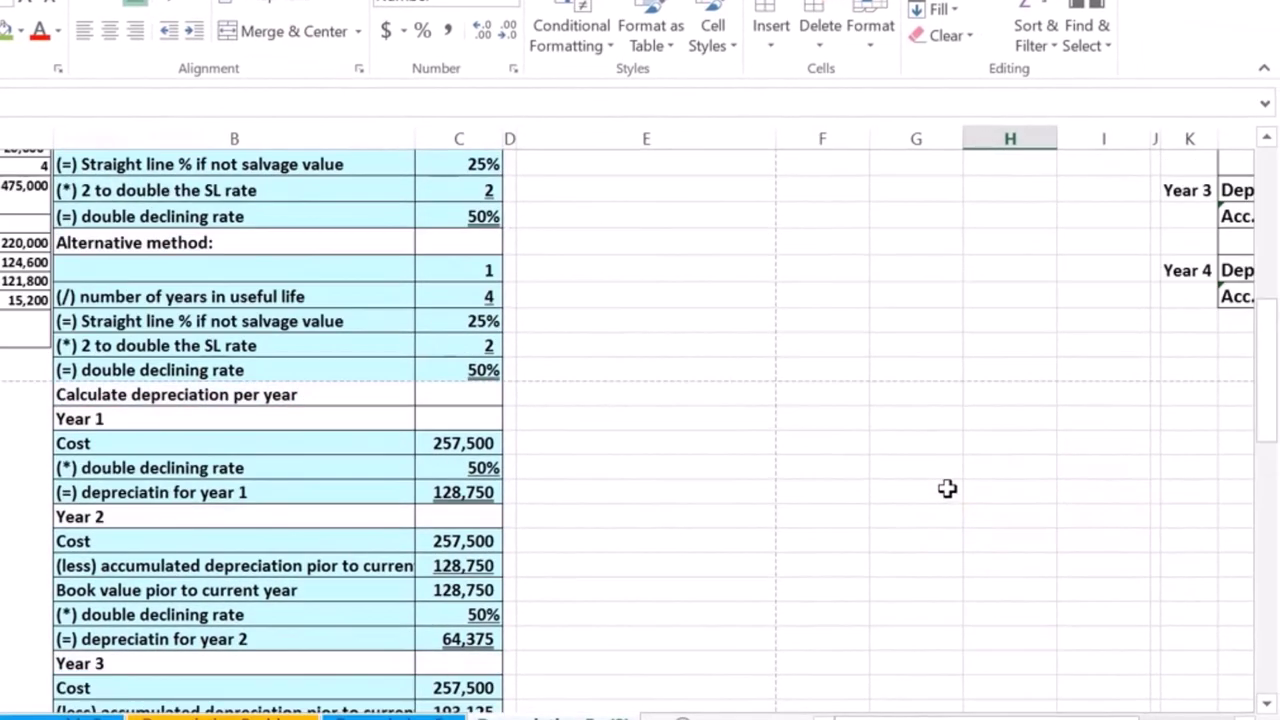
scroll(947, 488, up, 3)
click(1105, 262)
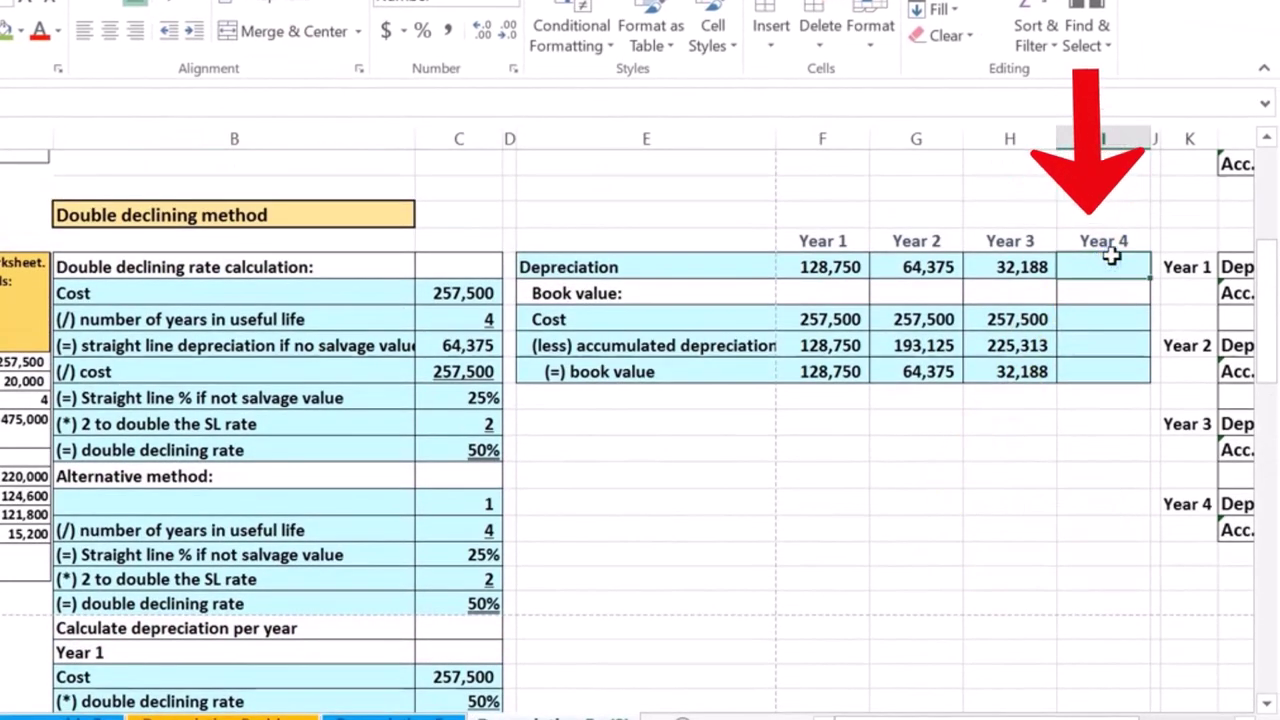
text(=)
scroll(526, 582, down, 7)
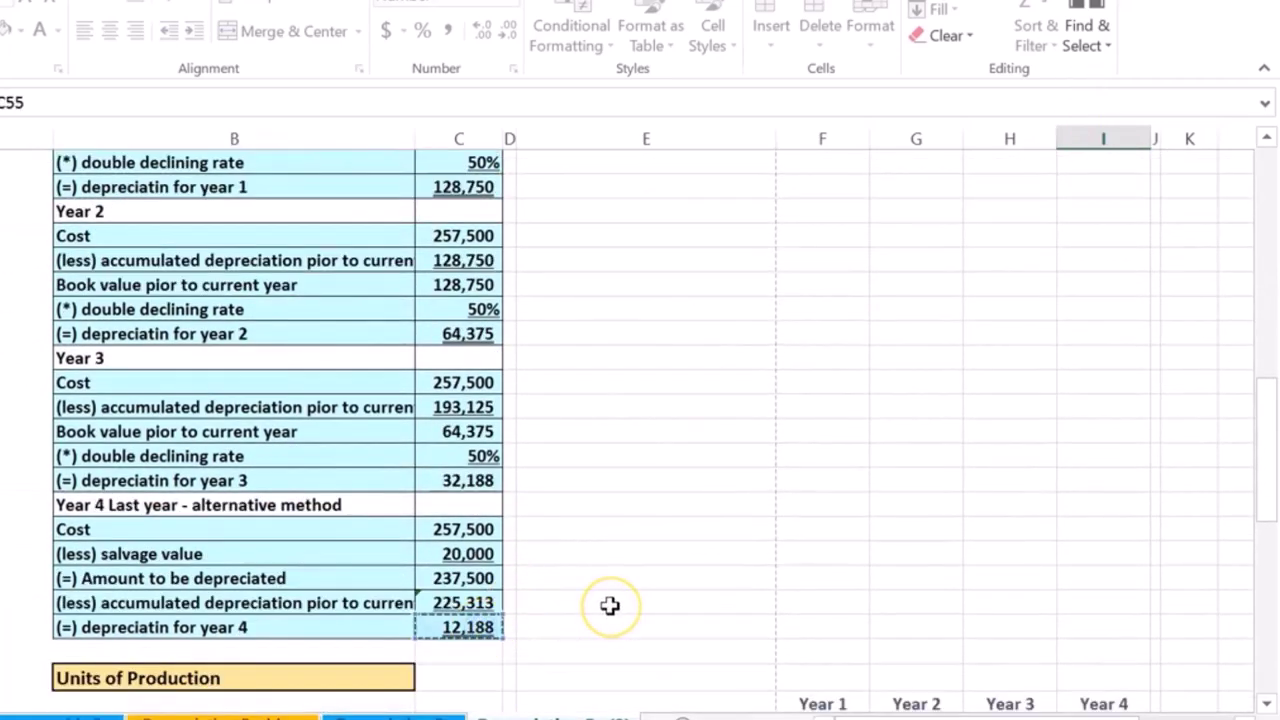
key(Return)
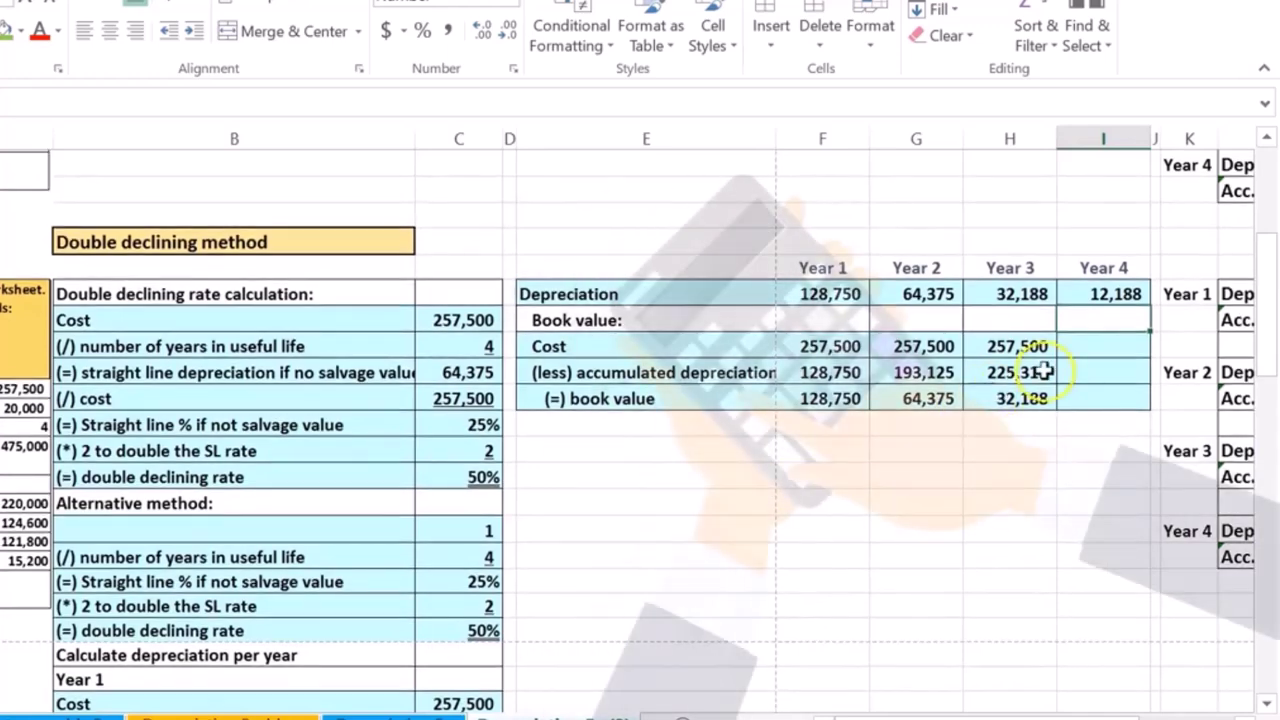
Step: Fill in the Year 4 summary's cost from H21 and its accumulated depreciation as the Year 3 balance plus Year 4 depreciation (=H22+I19)
click(1081, 349)
text(=)
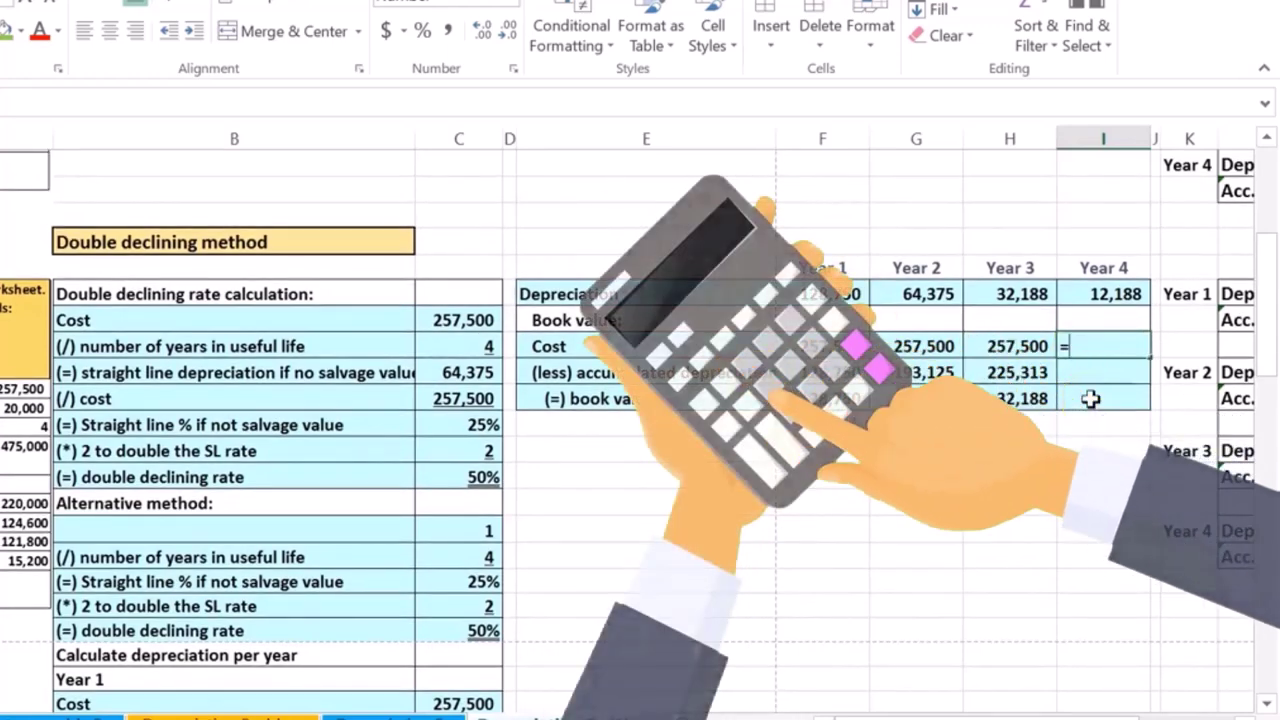
key(Left)
key(Return)
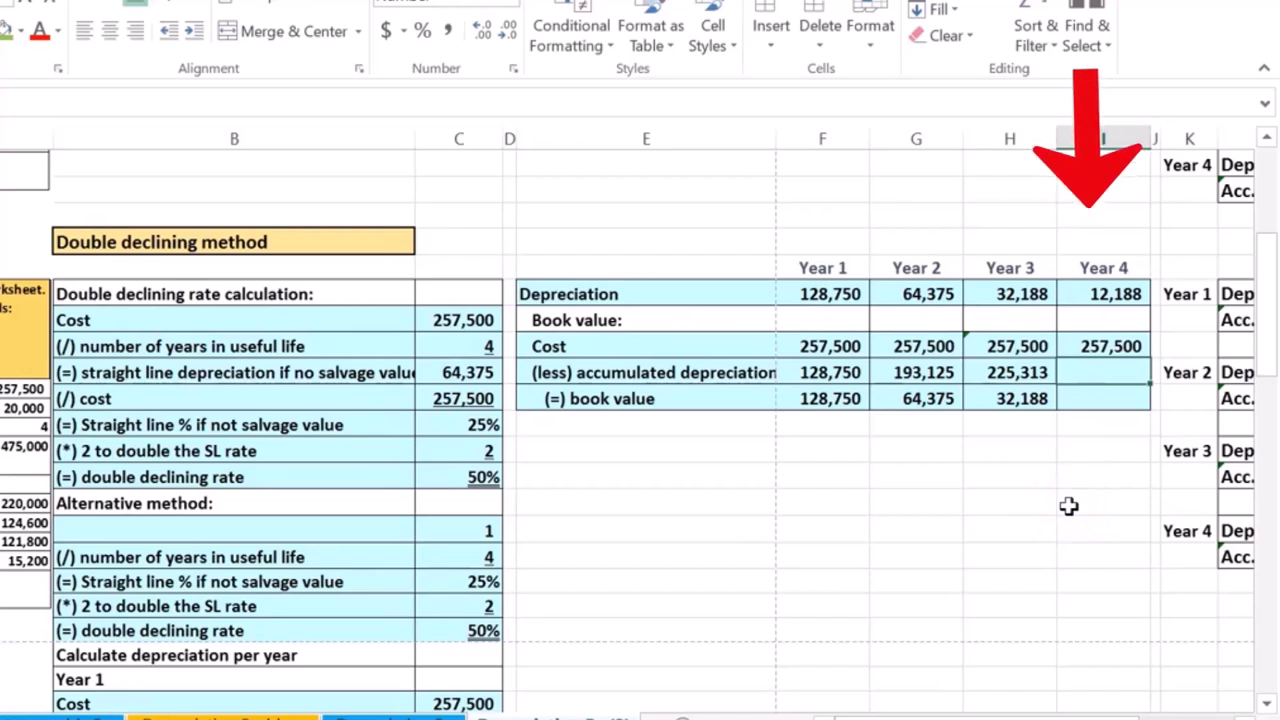
text(=)
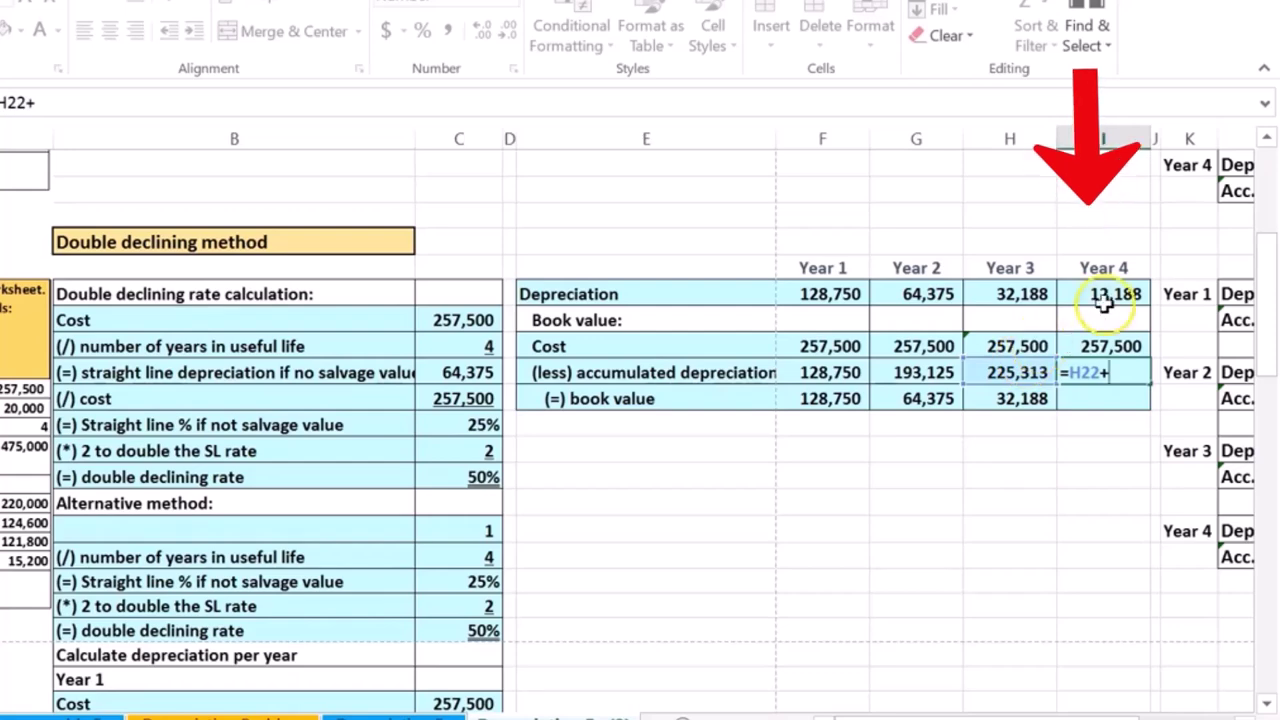
Step: Check the sum of depreciation for Years 1 to 4 and calculate the Year 4 book value in I23 as =I21-I22
drag(822, 294, 1088, 300)
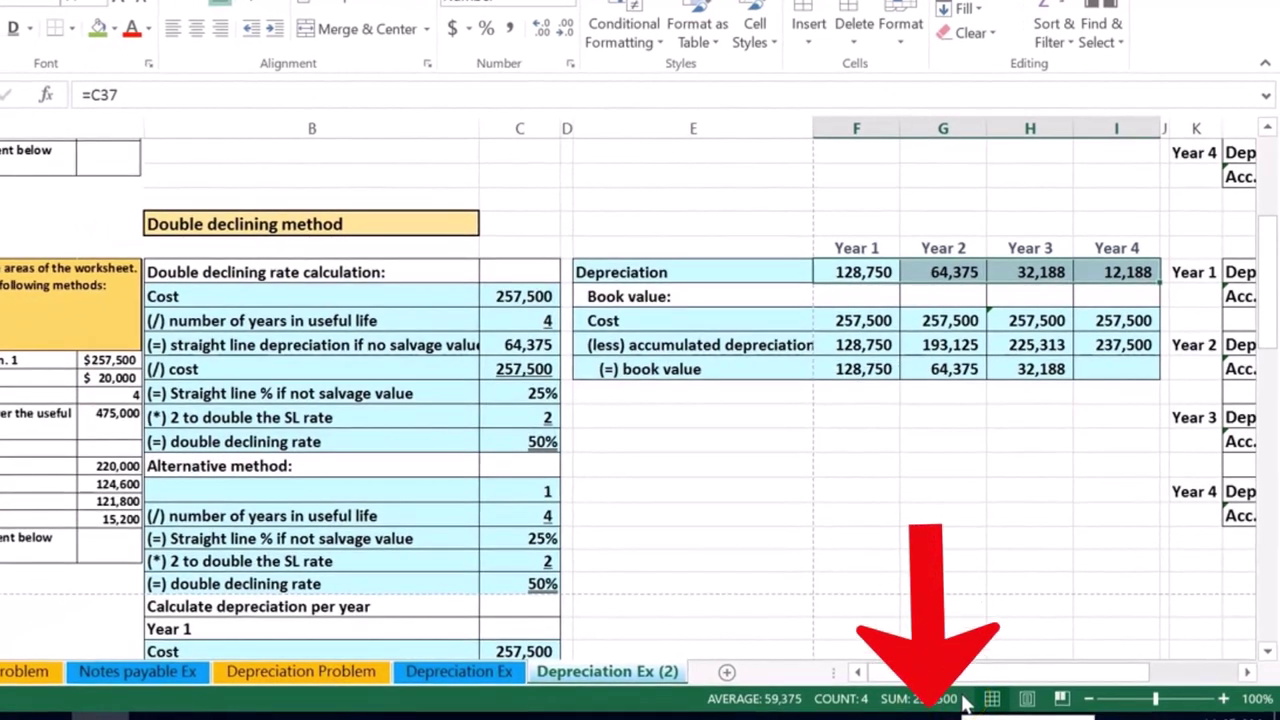
click(1127, 368)
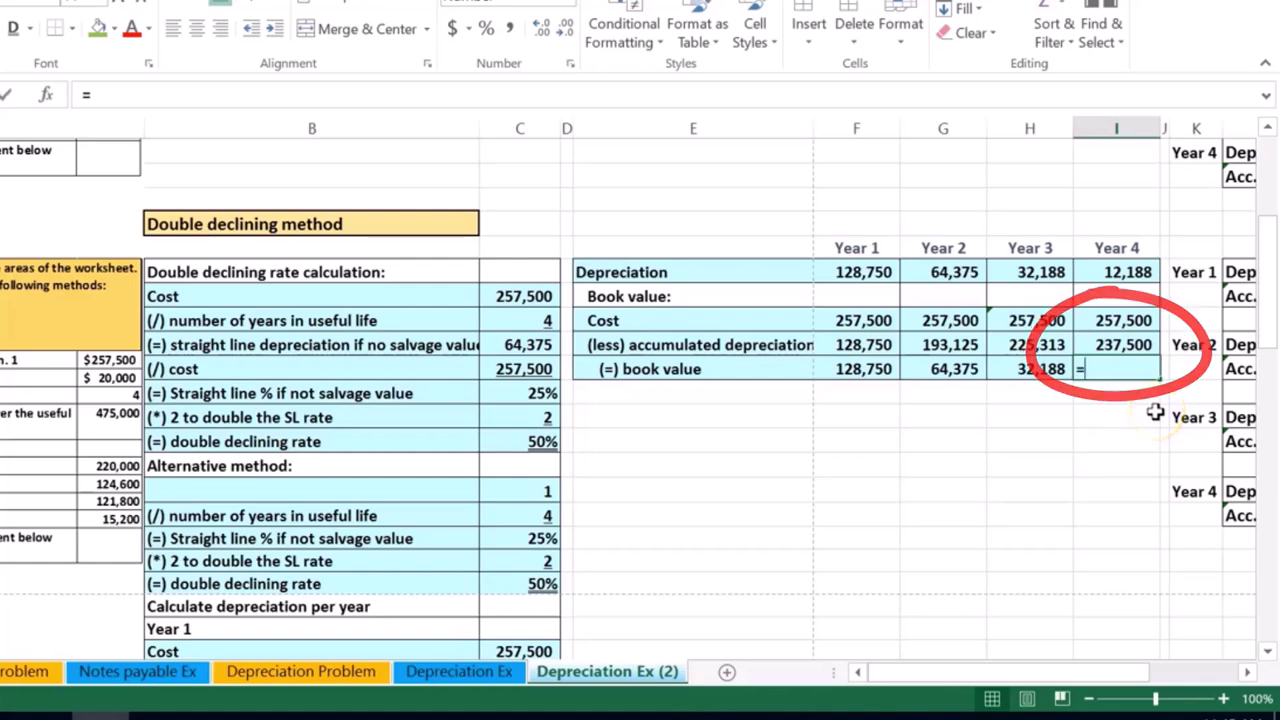
text(=)
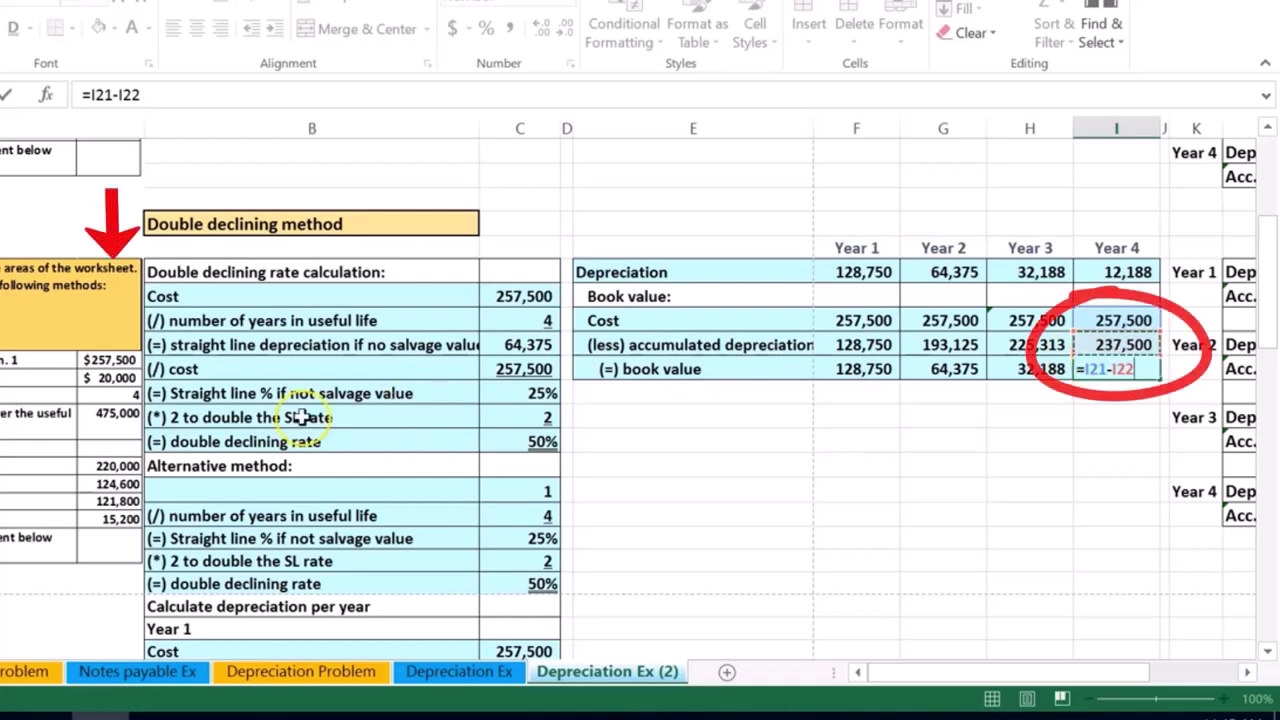
key(Return)
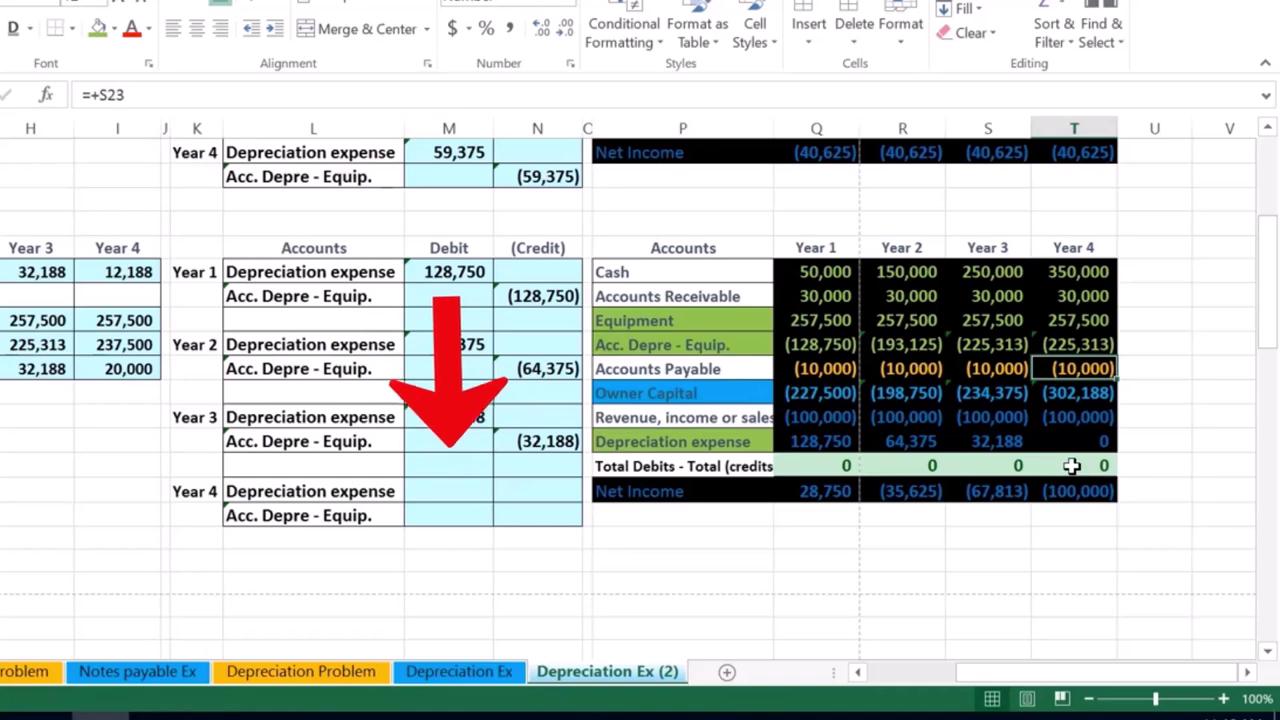
Step: Record the Year 4 depreciation expense debit in the double declining journal entry (M28) as =I19
scroll(429, 566, up, 1)
click(429, 566)
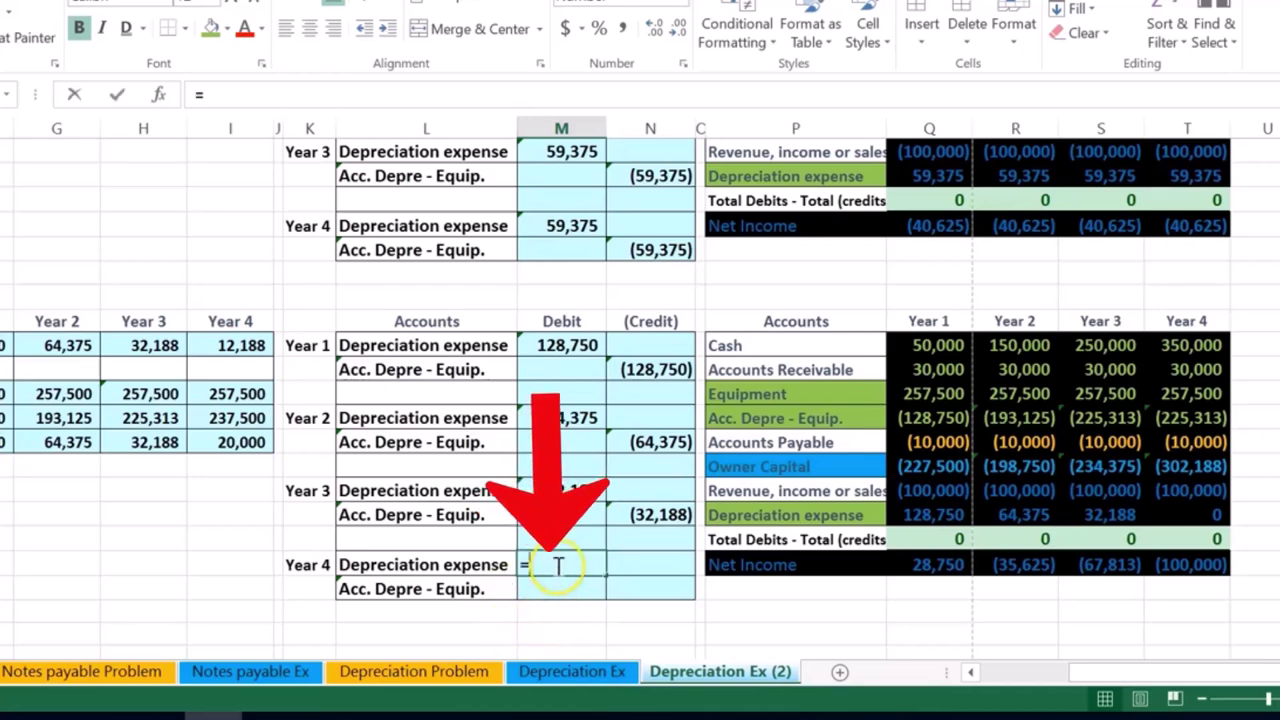
click(230, 344)
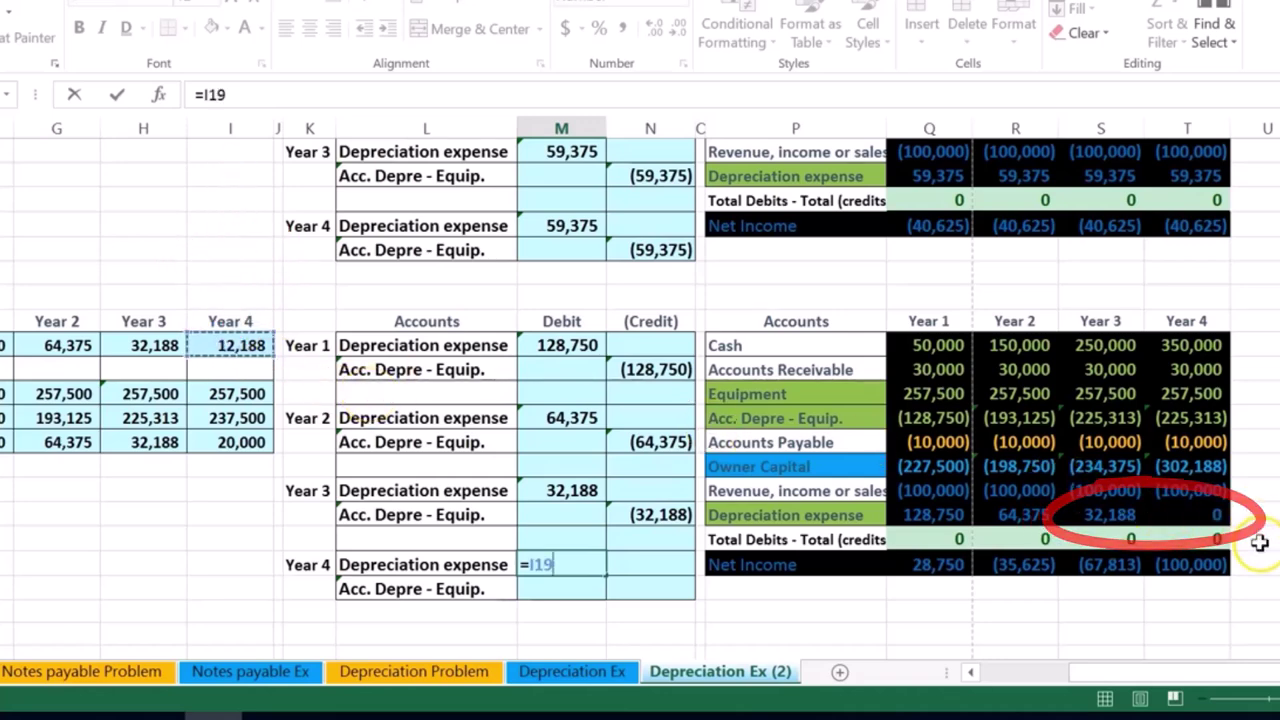
key(Return)
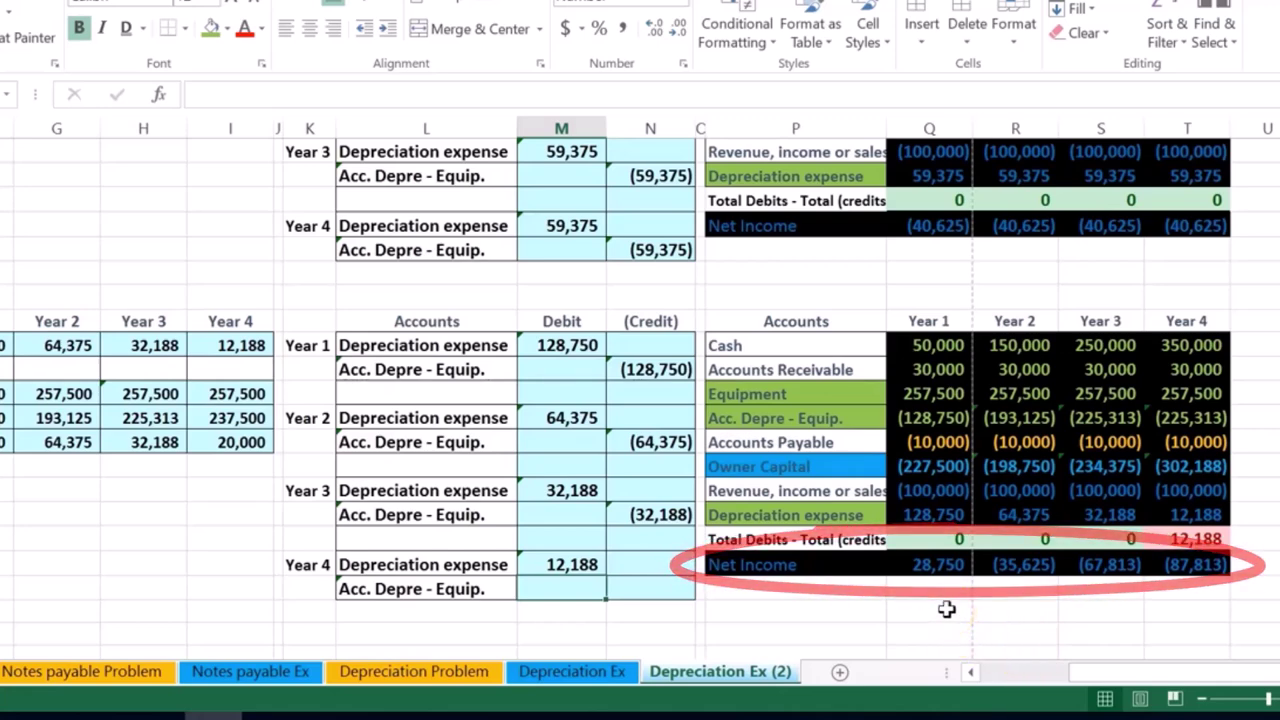
Step: Compare revenue and net income for Years 1 to 4 under double declining with the net income under the method above
drag(912, 492, 1157, 489)
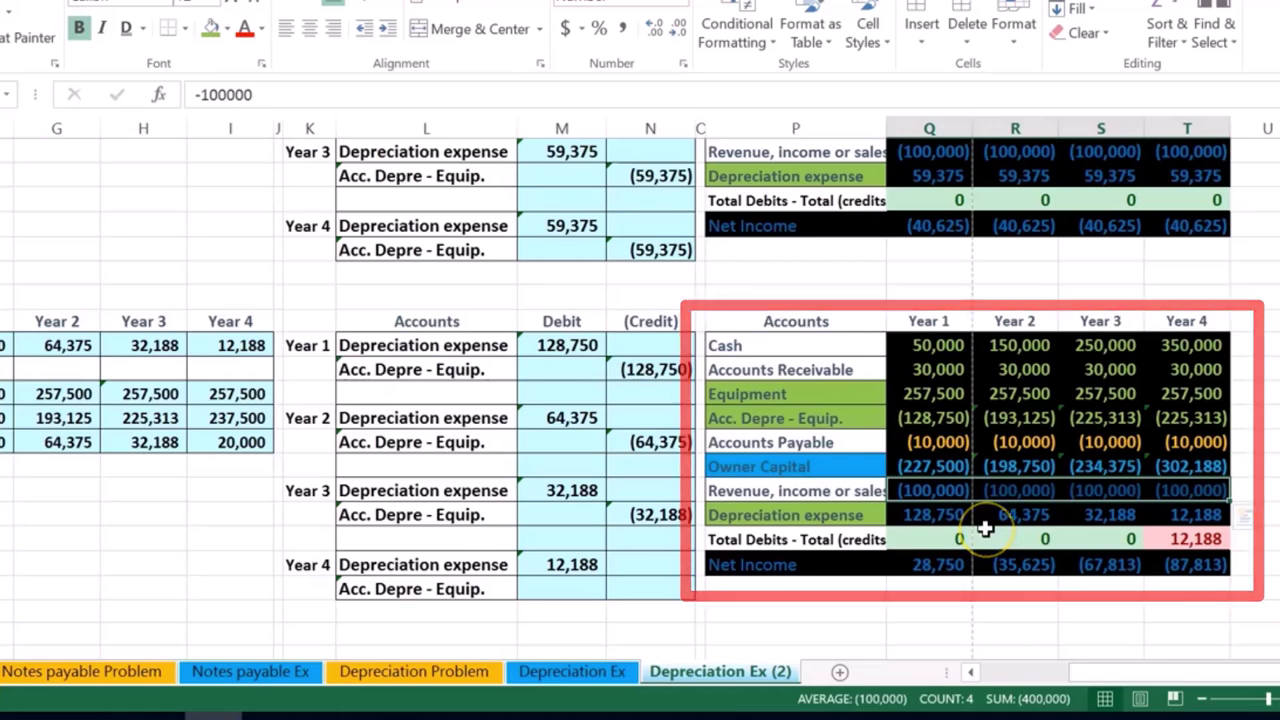
click(968, 609)
click(940, 585)
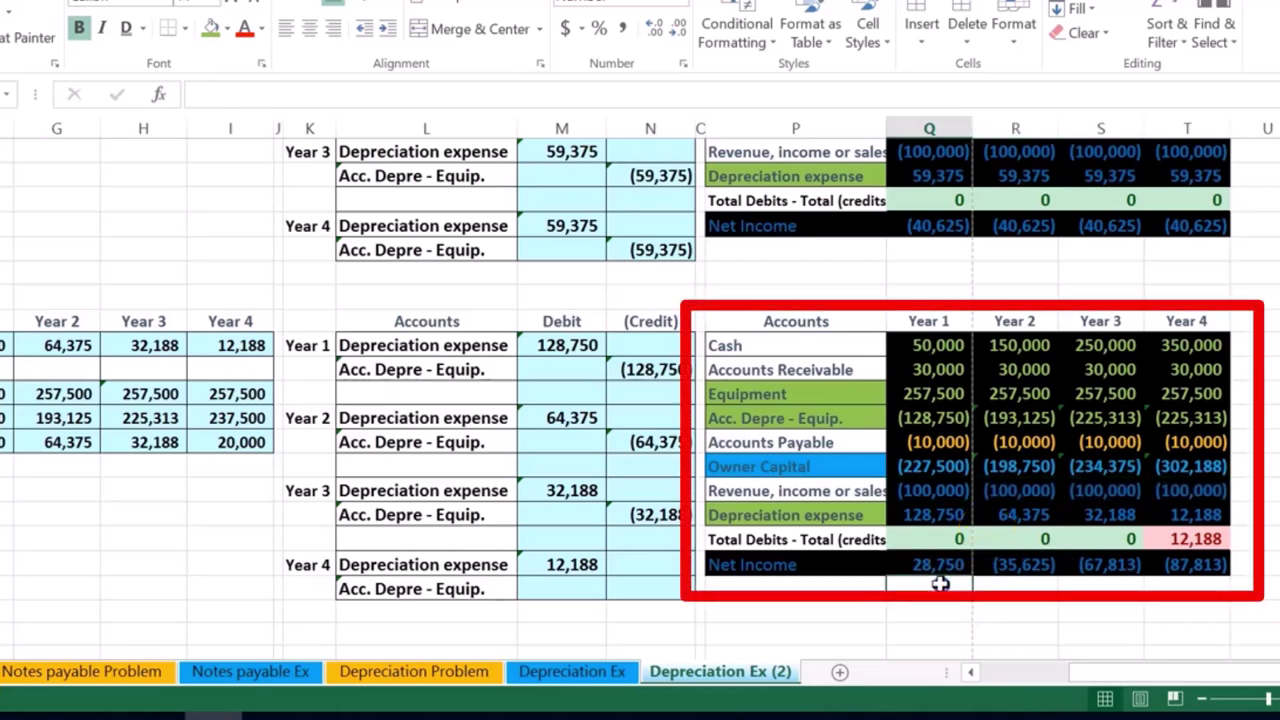
mouse_move(940, 585)
mouse_down()
mouse_move(1146, 578)
mouse_move(1166, 594)
mouse_up()
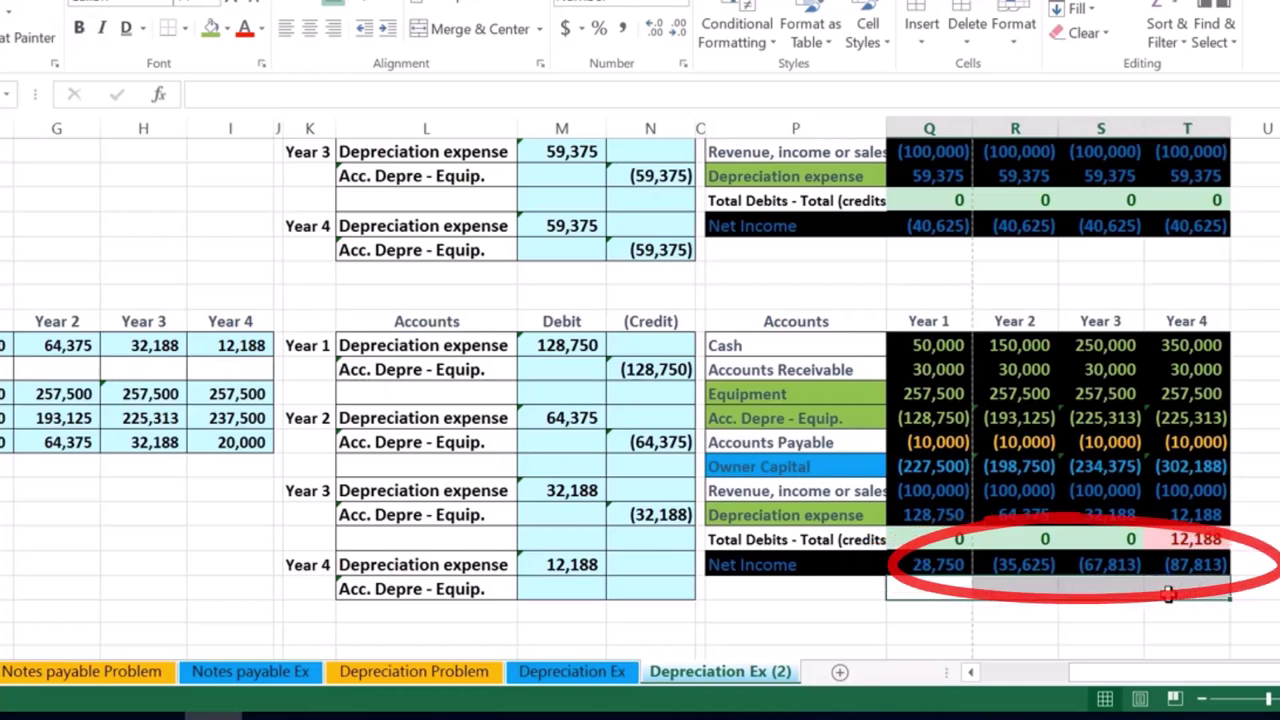
click(929, 250)
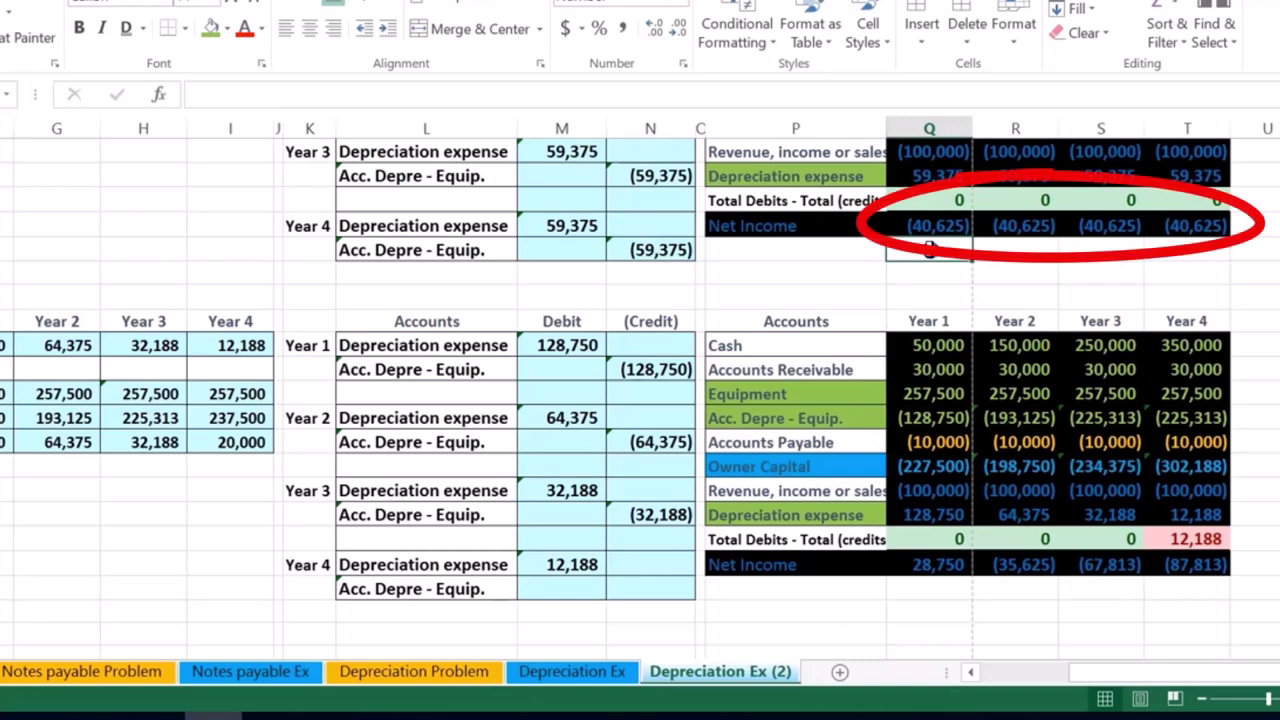
drag(929, 250, 1185, 243)
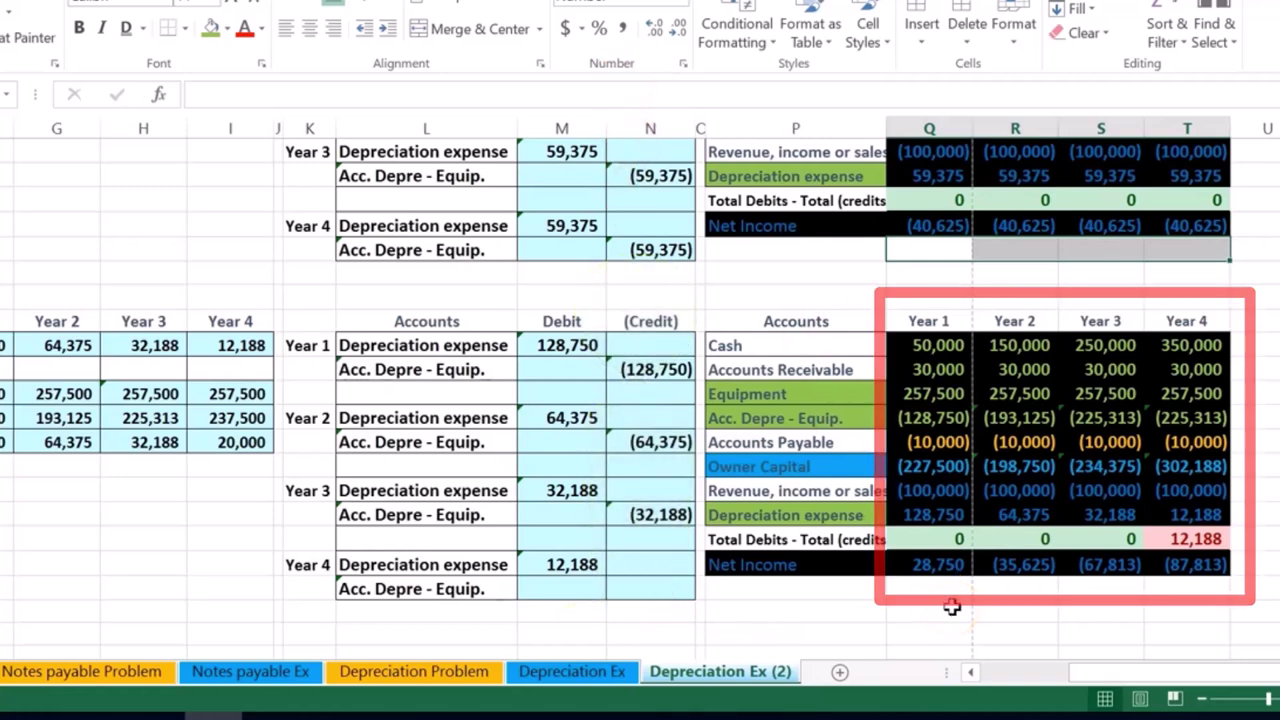
Step: Record the Year 4 accumulated depreciation credit in N29 as -M28 and check the Year 4 equipment balance
click(671, 590)
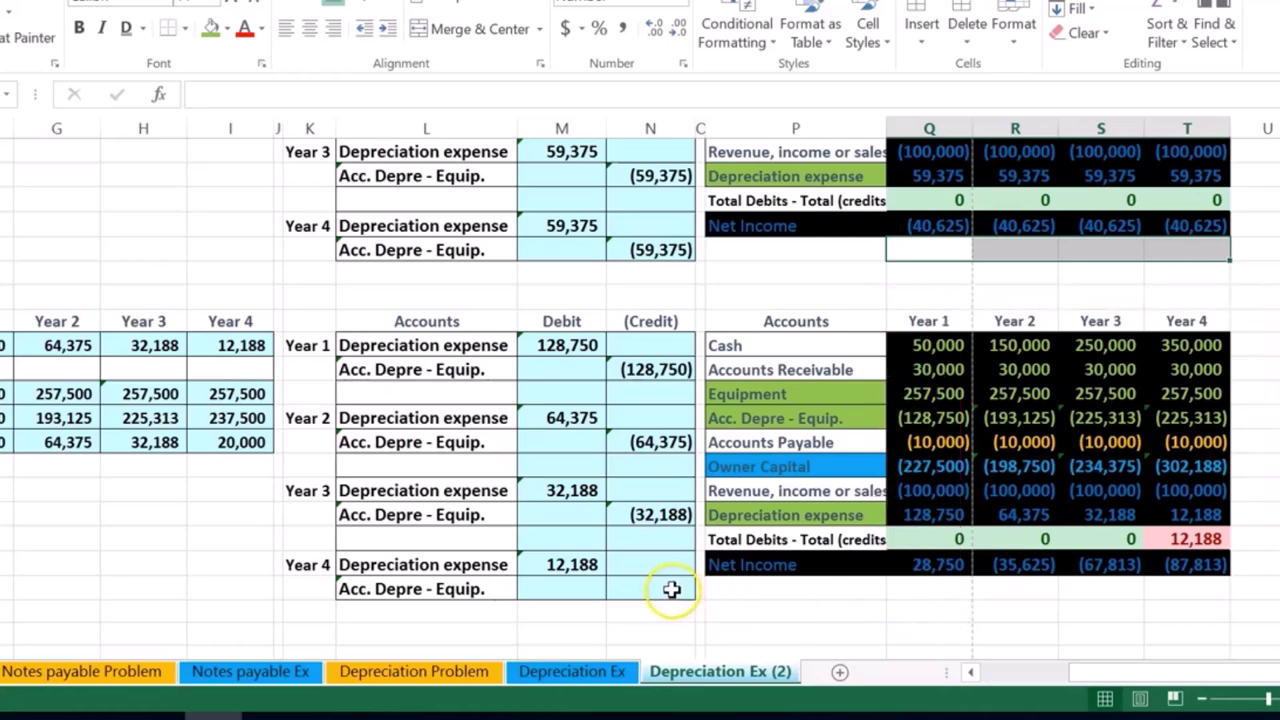
text(-M28)
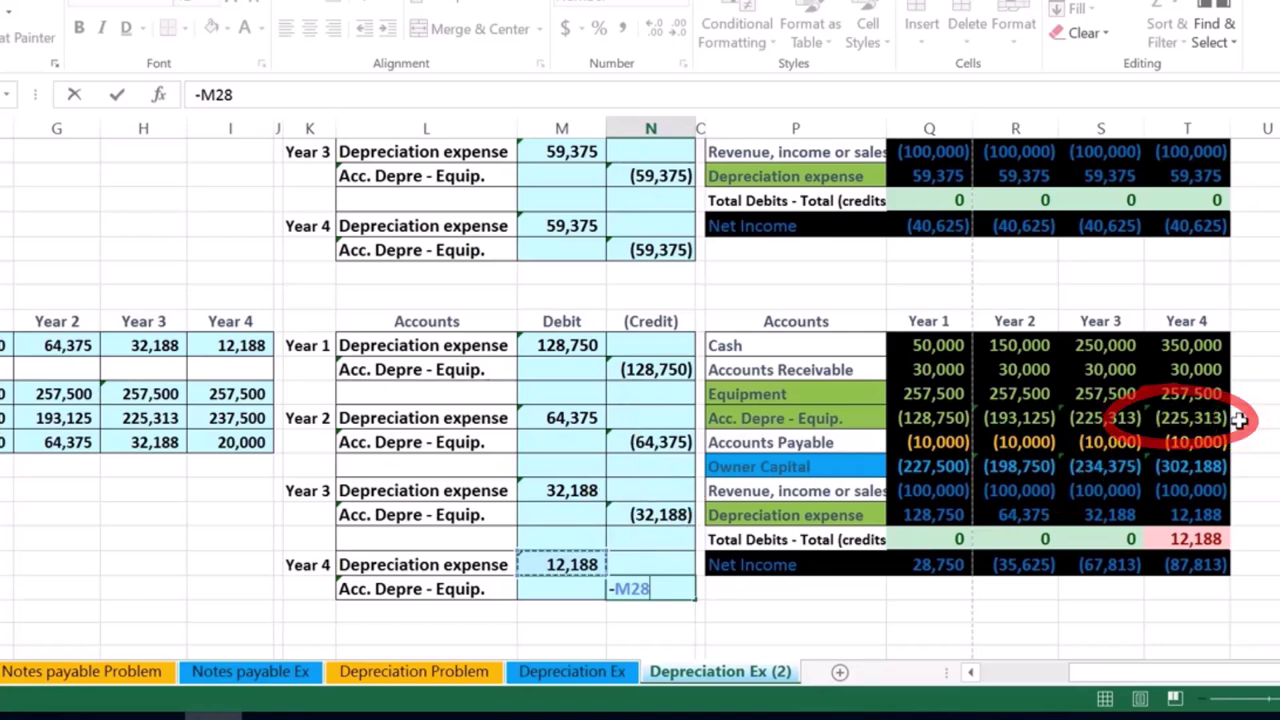
key(Return)
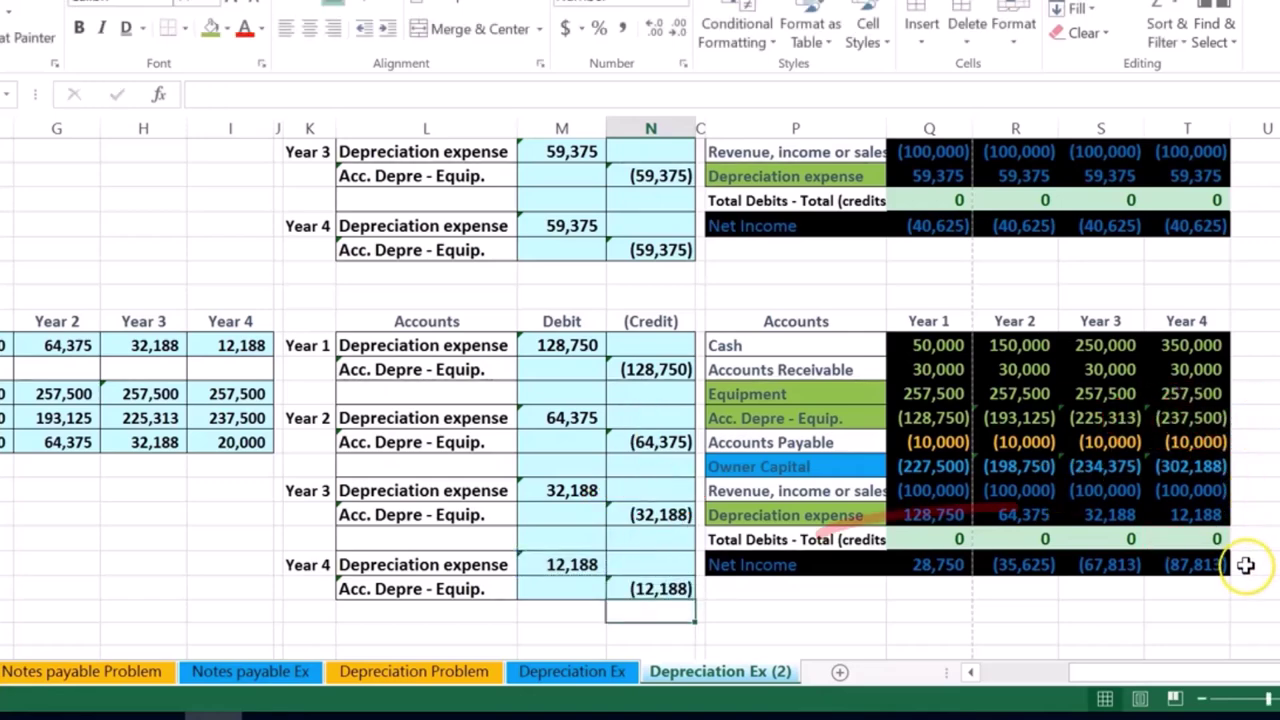
click(1213, 394)
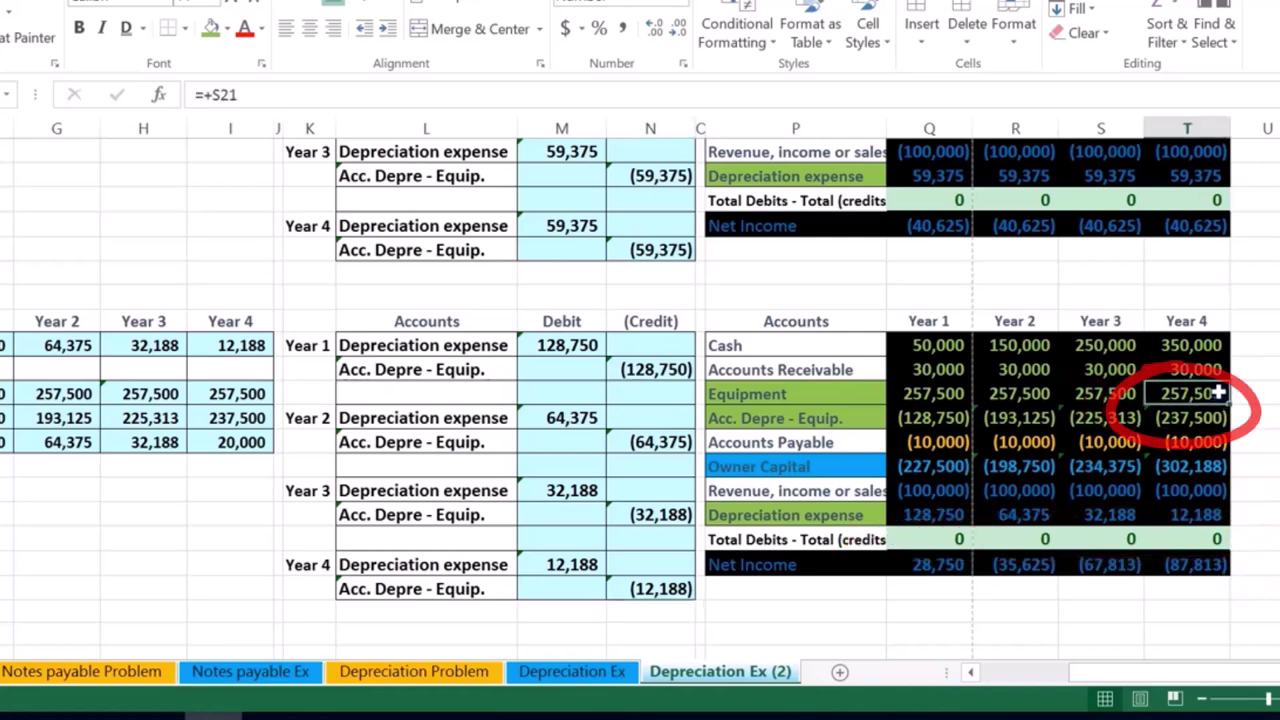